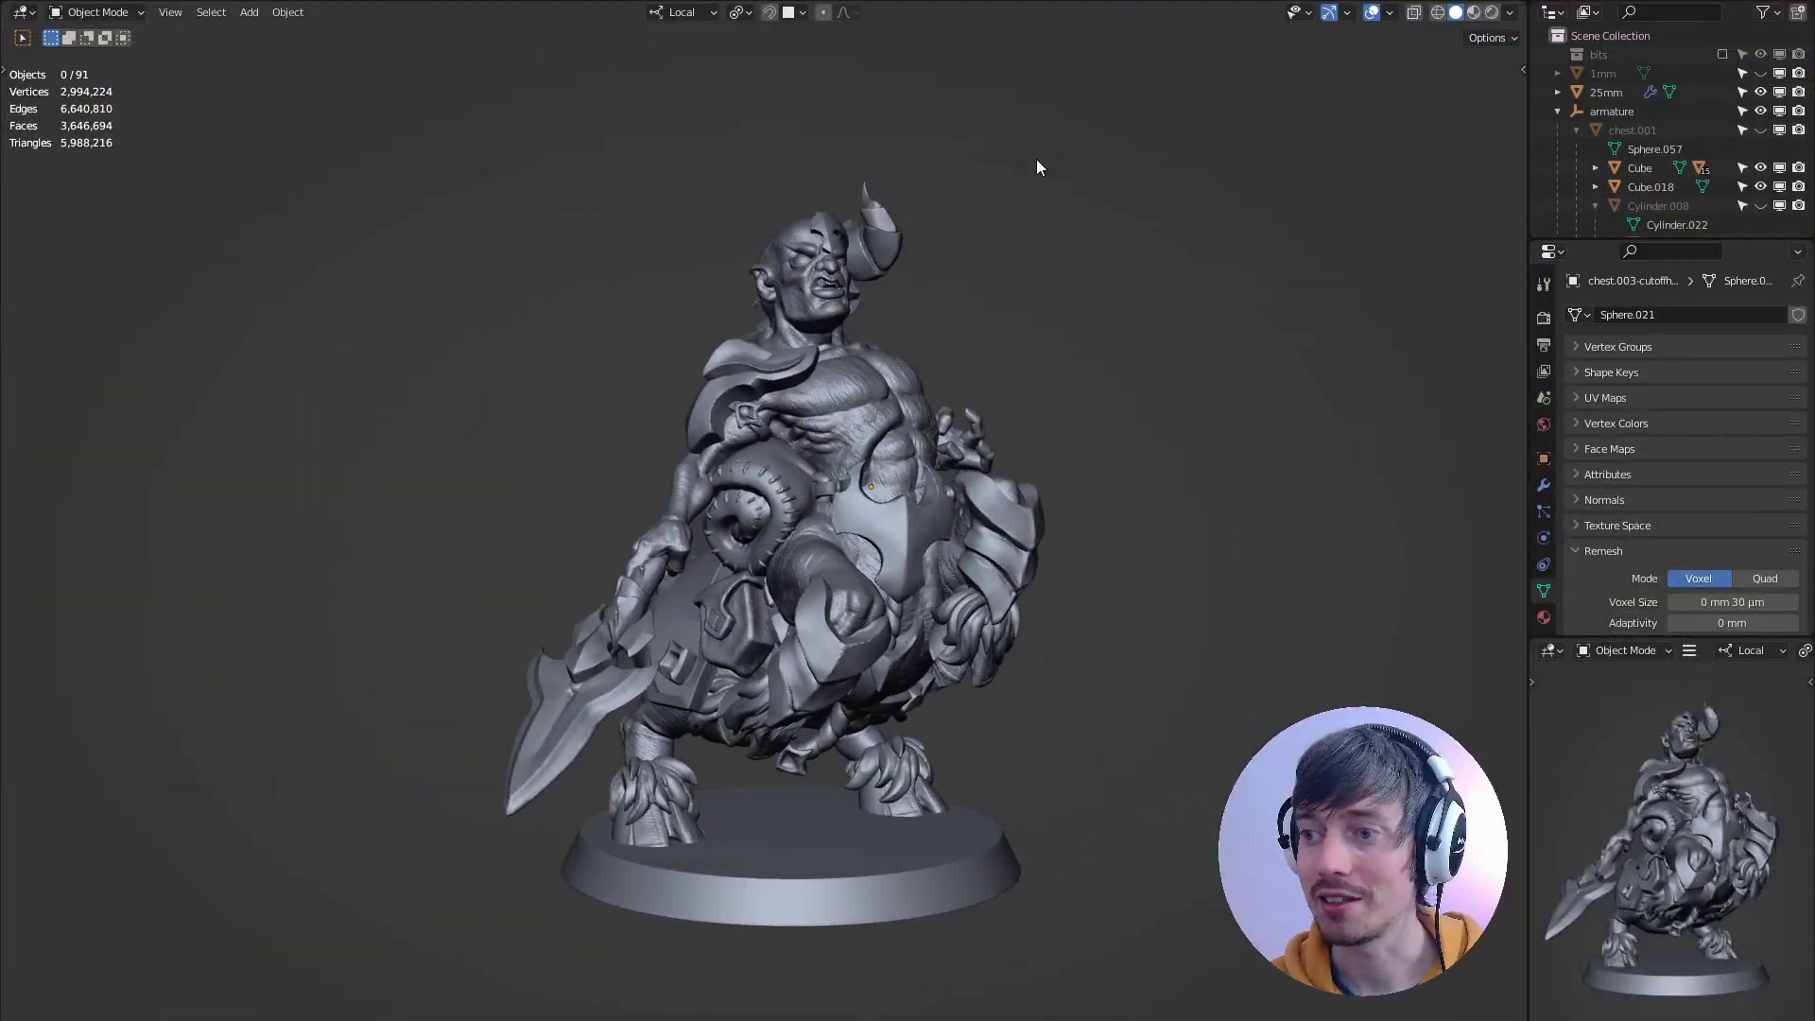
Examine the miniature's front and underside to check where the armour pieces overlap the body.
{"action": "mouse_move", "coordinate": [1065, 190]}
{"action": "middle_mouse_down"}
{"action": "mouse_move", "coordinate": [947, 137]}
{"action": "mouse_move", "coordinate": [836, 129]}
{"action": "mouse_move", "coordinate": [1106, 128]}
{"action": "middle_mouse_up"}
{"action": "mouse_move", "coordinate": [848, 90]}
{"action": "middle_mouse_down"}
{"action": "mouse_move", "coordinate": [968, 77]}
{"action": "mouse_move", "coordinate": [764, 95]}
{"action": "mouse_move", "coordinate": [707, 77]}
{"action": "mouse_move", "coordinate": [956, 168]}
{"action": "middle_mouse_up"}
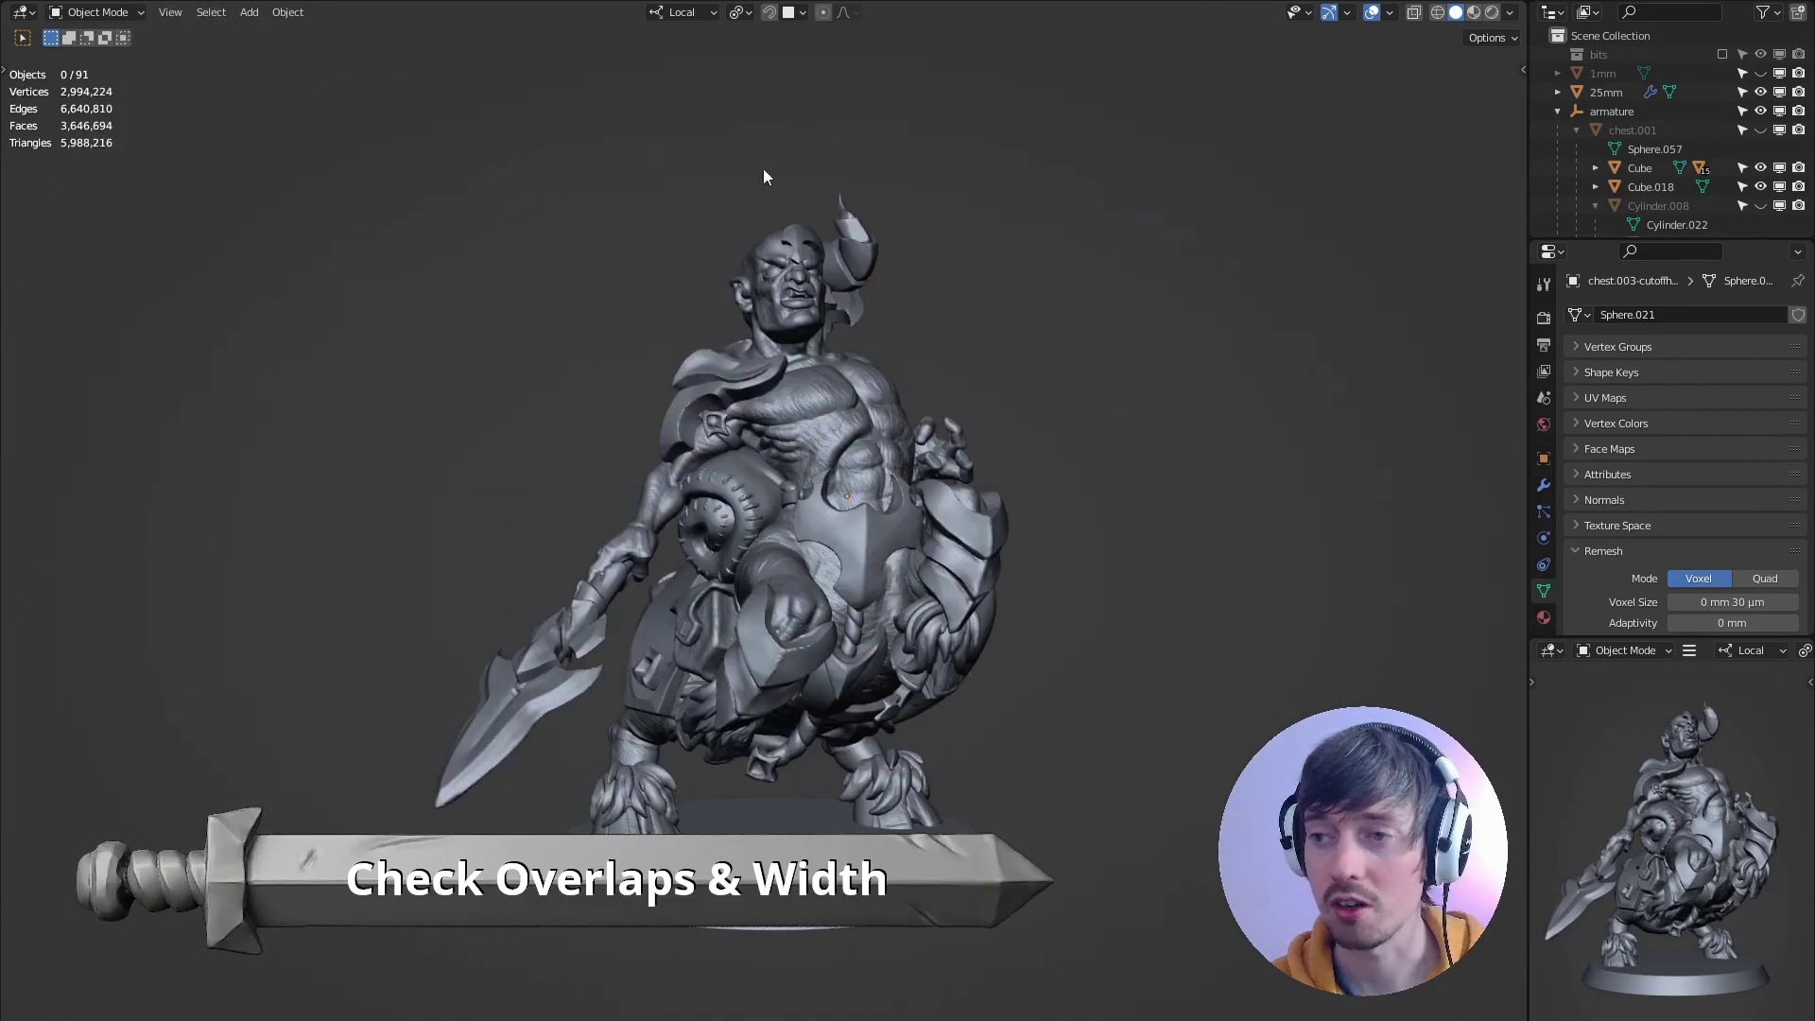
{"action": "mouse_move", "coordinate": [416, 141]}
{"action": "middle_mouse_down"}
{"action": "mouse_move", "coordinate": [497, 155]}
{"action": "mouse_move", "coordinate": [439, 123]}
{"action": "mouse_move", "coordinate": [418, 164]}
{"action": "mouse_move", "coordinate": [425, 110]}
{"action": "mouse_move", "coordinate": [492, 136]}
{"action": "mouse_move", "coordinate": [297, 100]}
{"action": "mouse_move", "coordinate": [442, 118]}
{"action": "mouse_move", "coordinate": [571, 104]}
{"action": "mouse_move", "coordinate": [577, 132]}
{"action": "mouse_move", "coordinate": [416, 123]}
{"action": "mouse_move", "coordinate": [673, 301]}
{"action": "middle_mouse_up"}
{"action": "scroll", "coordinate": [518, 167], "scroll_direction": "up", "scroll_amount": 4}
{"action": "left_click", "coordinate": [675, 297]}
{"action": "mouse_move", "coordinate": [769, 196]}
{"action": "middle_mouse_down"}
{"action": "mouse_move", "coordinate": [870, 422]}
{"action": "mouse_move", "coordinate": [876, 310]}
{"action": "mouse_move", "coordinate": [910, 354]}
{"action": "mouse_move", "coordinate": [806, 331]}
{"action": "mouse_move", "coordinate": [692, 362]}
{"action": "mouse_move", "coordinate": [563, 270]}
{"action": "mouse_move", "coordinate": [651, 289]}
{"action": "mouse_move", "coordinate": [1031, 535]}
{"action": "middle_mouse_up"}
{"action": "left_click", "coordinate": [878, 430]}
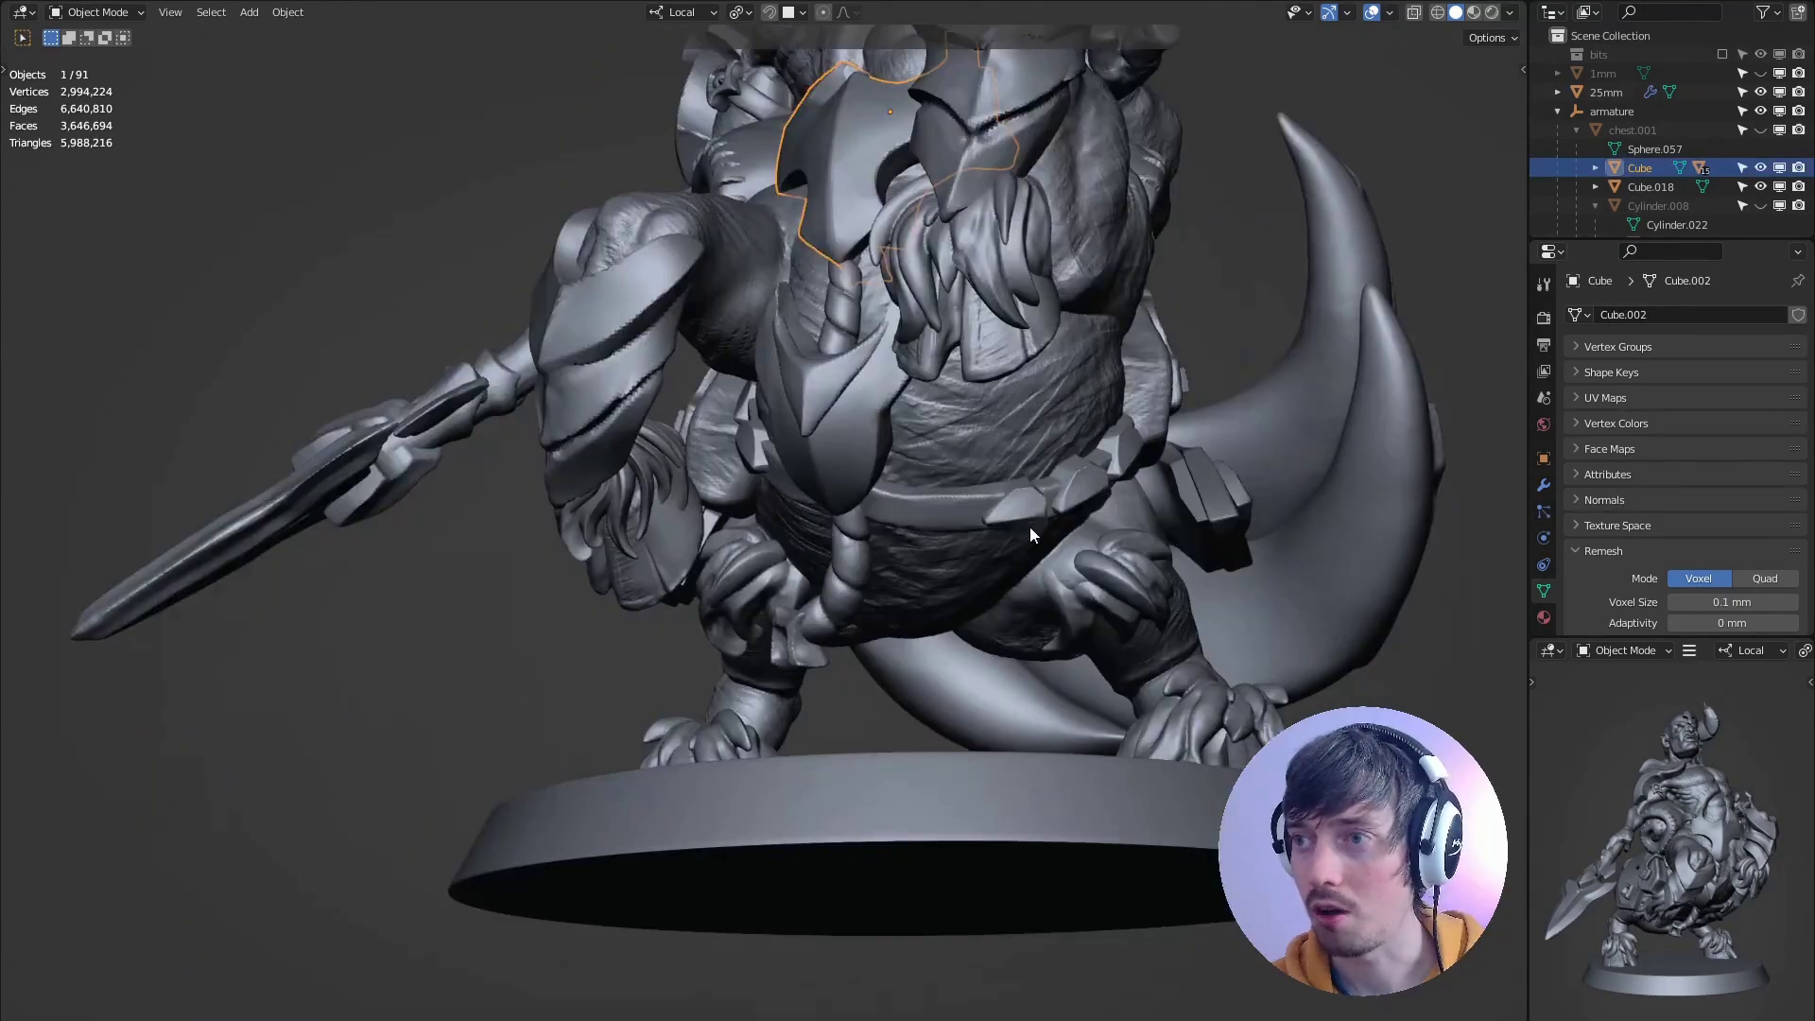
Move the pointed armour plate under the belly outward to check how deeply it overlaps the body.
{"action": "left_click", "coordinate": [794, 356]}
{"action": "key", "text": "semicolon"}
{"action": "middle_click_drag", "start_coordinate": [1077, 247], "coordinate": [747, 379]}
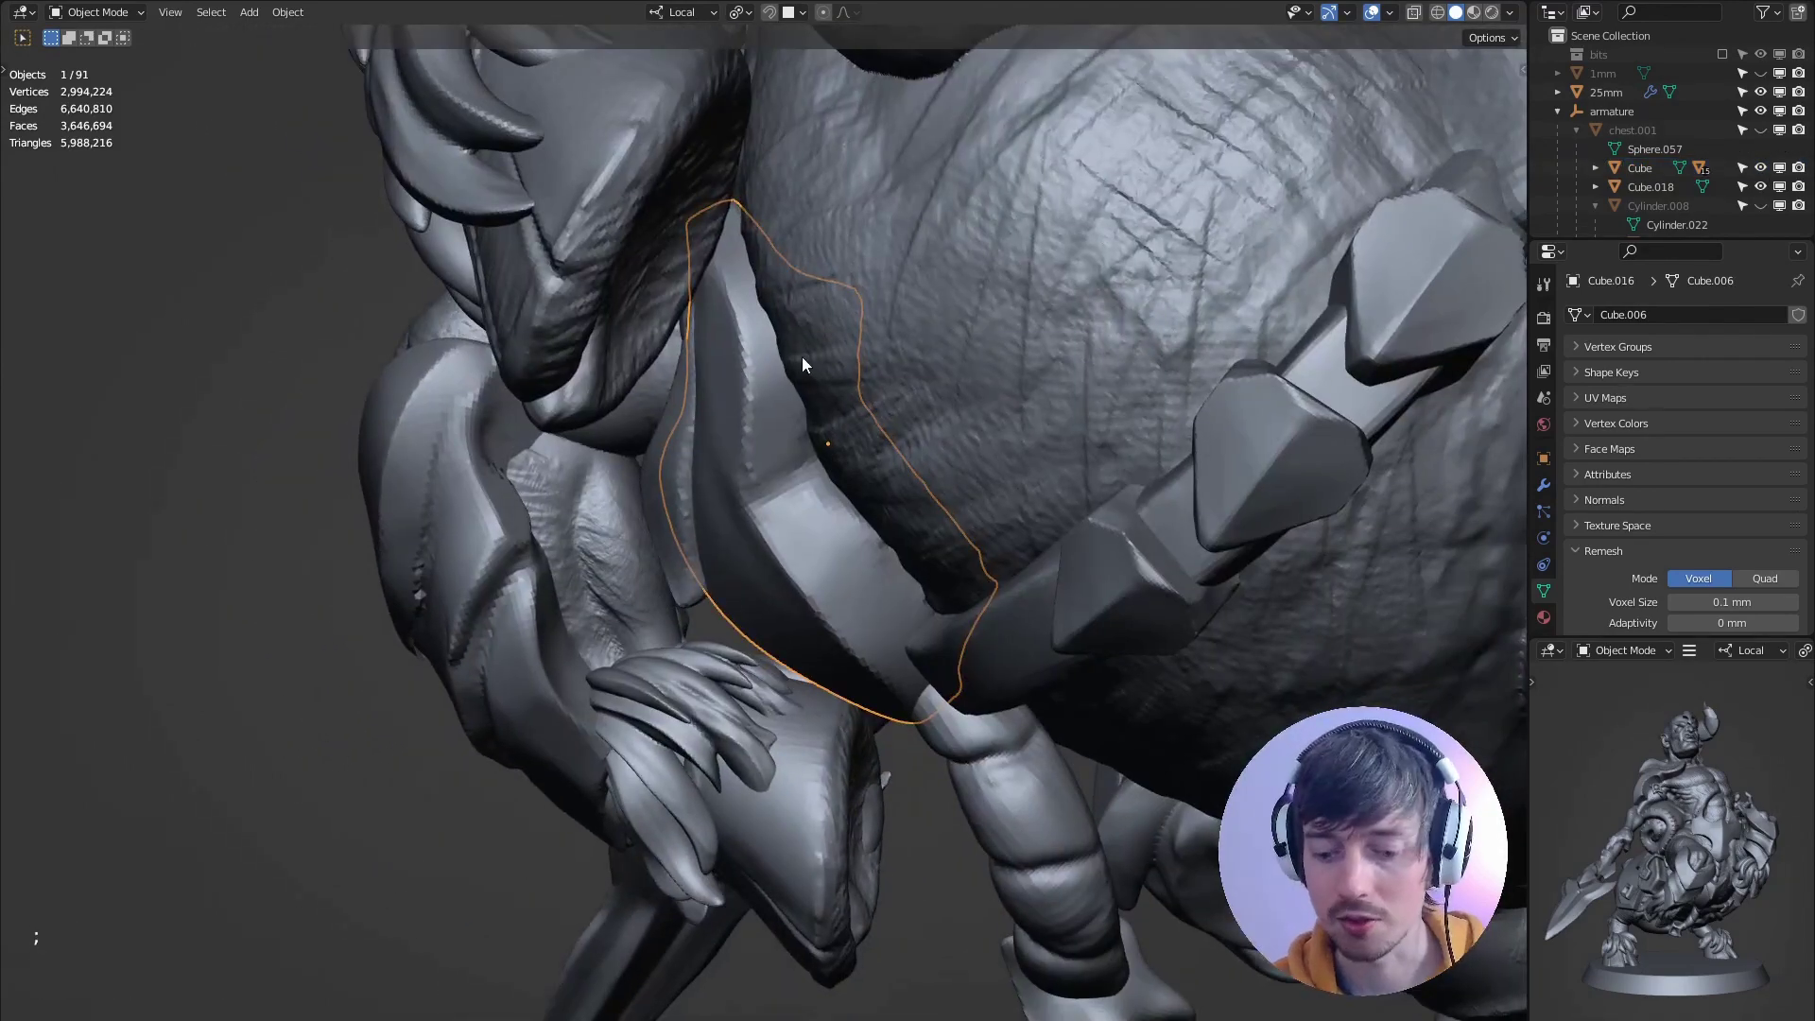
{"action": "key", "text": "g"}
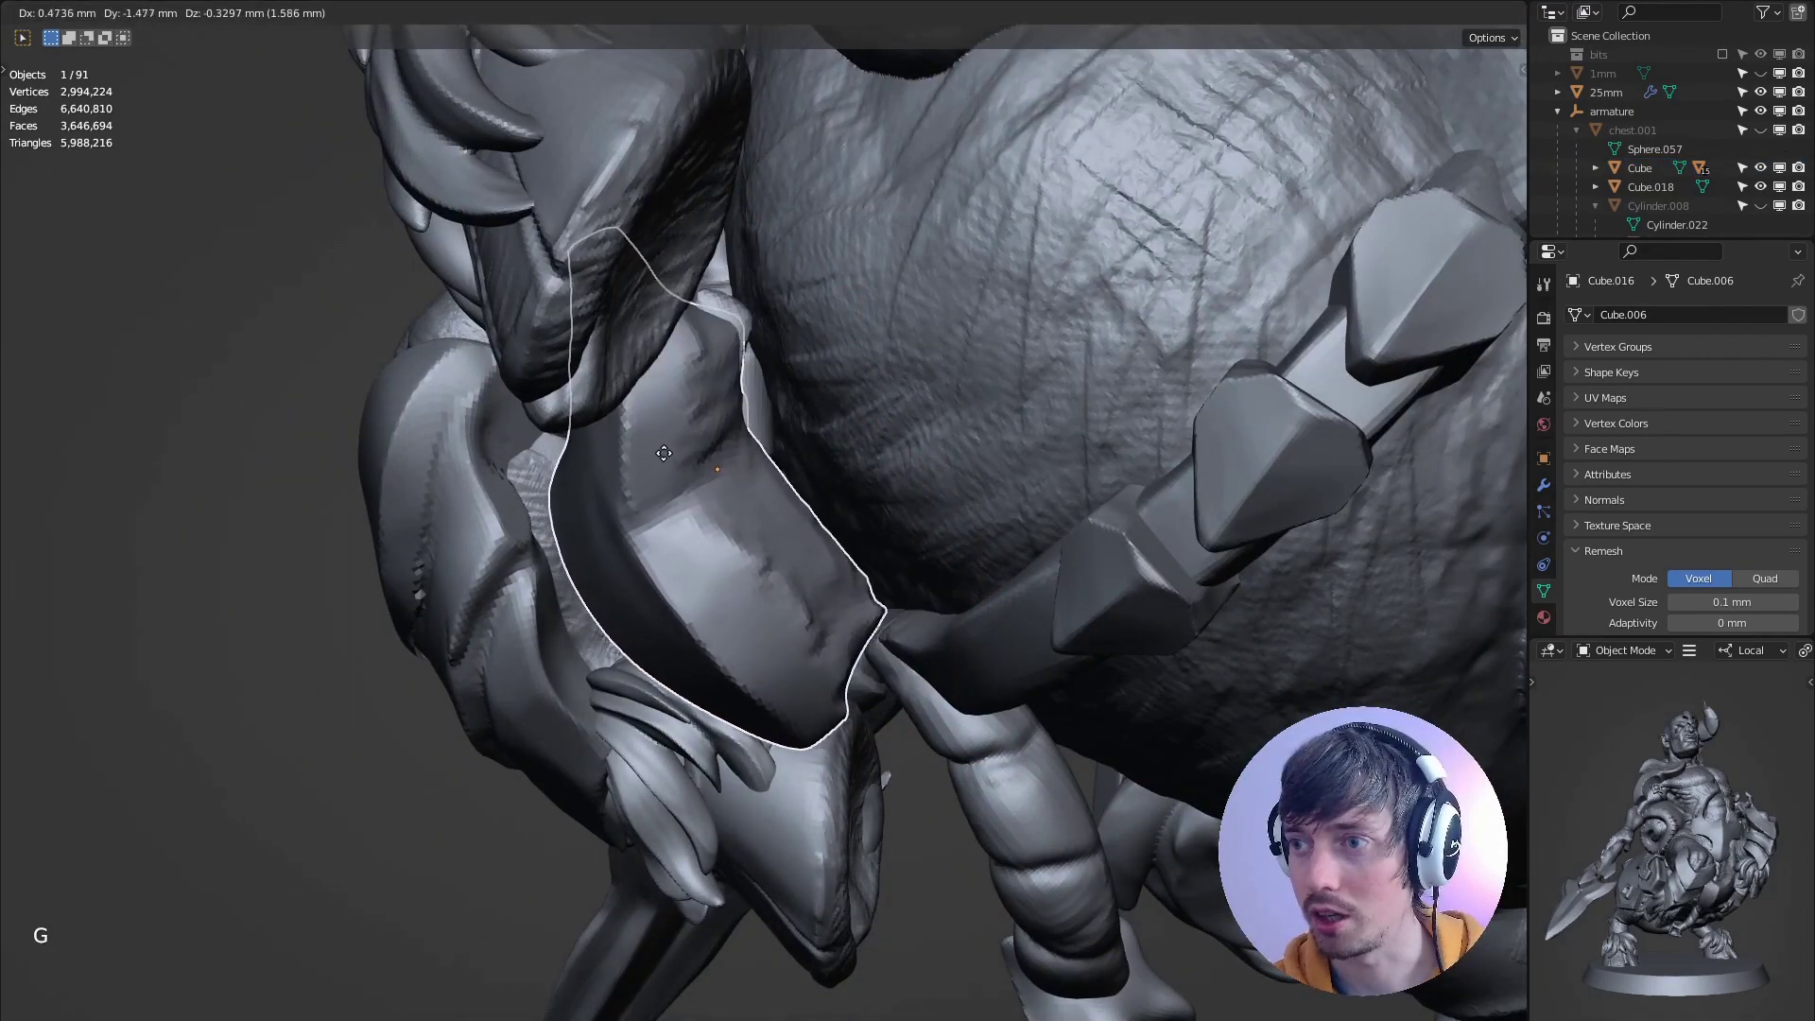
{"action": "left_click", "coordinate": [687, 457]}
{"action": "middle_click_drag", "start_coordinate": [687, 456], "coordinate": [823, 302]}
{"action": "middle_click_drag", "start_coordinate": [822, 303], "coordinate": [605, 199]}
{"action": "mouse_move", "coordinate": [768, 539]}
{"action": "middle_mouse_down", "text": "ctrl"}
{"action": "mouse_move", "coordinate": [764, 490]}
{"action": "mouse_move", "coordinate": [785, 528]}
{"action": "middle_mouse_up", "text": "ctrl"}
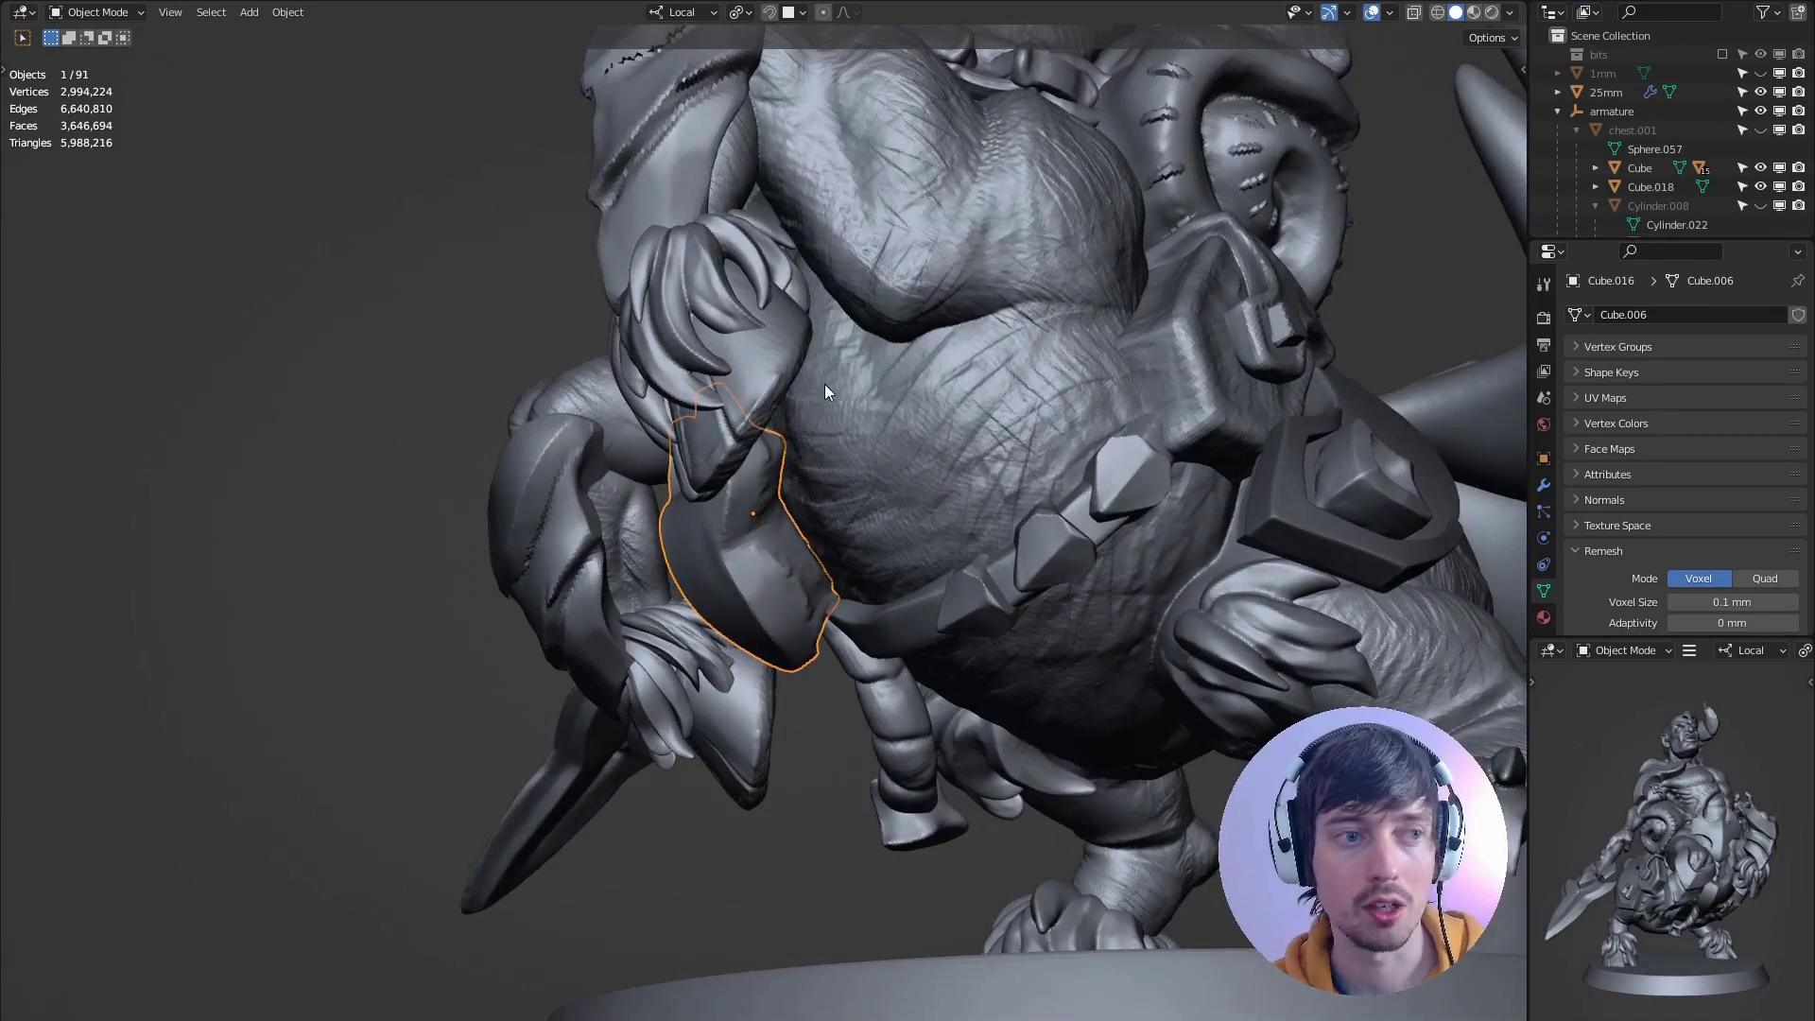
Undo the move of the pointed armour plate.
{"action": "middle_click_drag", "start_coordinate": [843, 412], "coordinate": [785, 354]}
{"action": "key", "text": "ctrl+z"}
{"action": "key", "text": "ctrl+z"}
Unhide the 1mm reference cube and move it to the underside of the creature's belly.
{"action": "left_click", "coordinate": [1760, 73]}
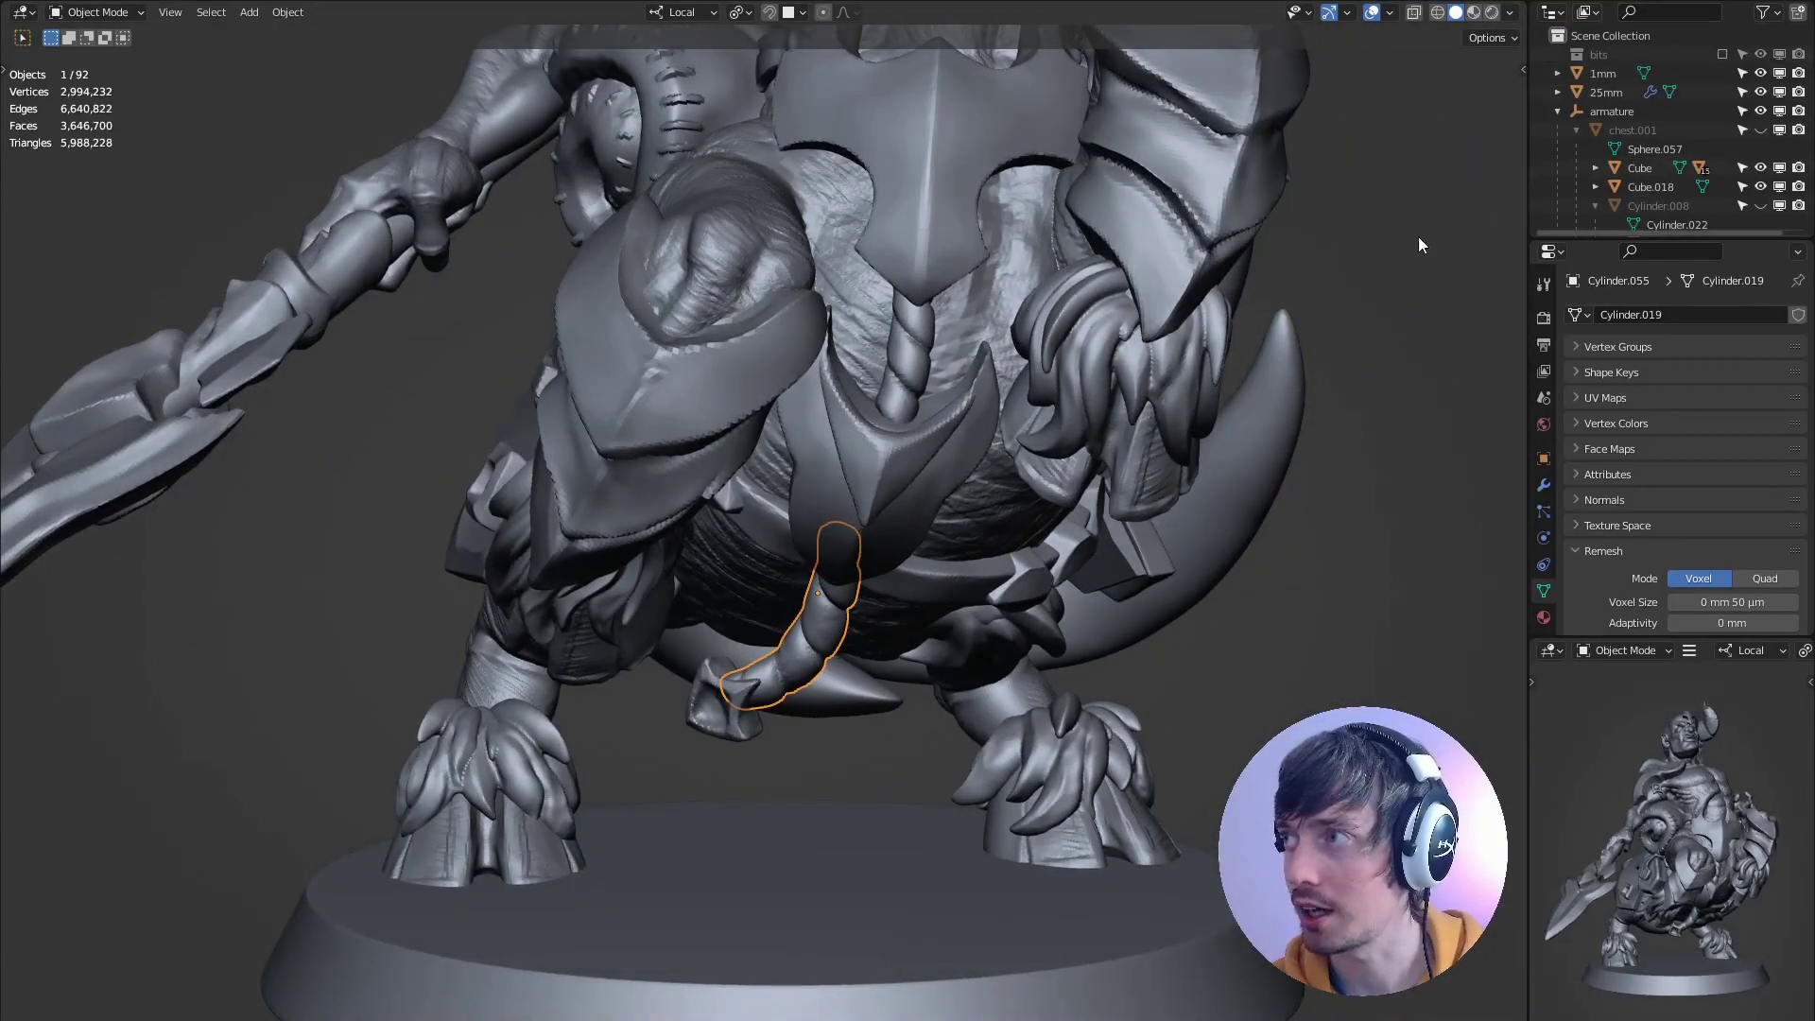
{"action": "key", "text": "Home"}
{"action": "left_click", "coordinate": [510, 404]}
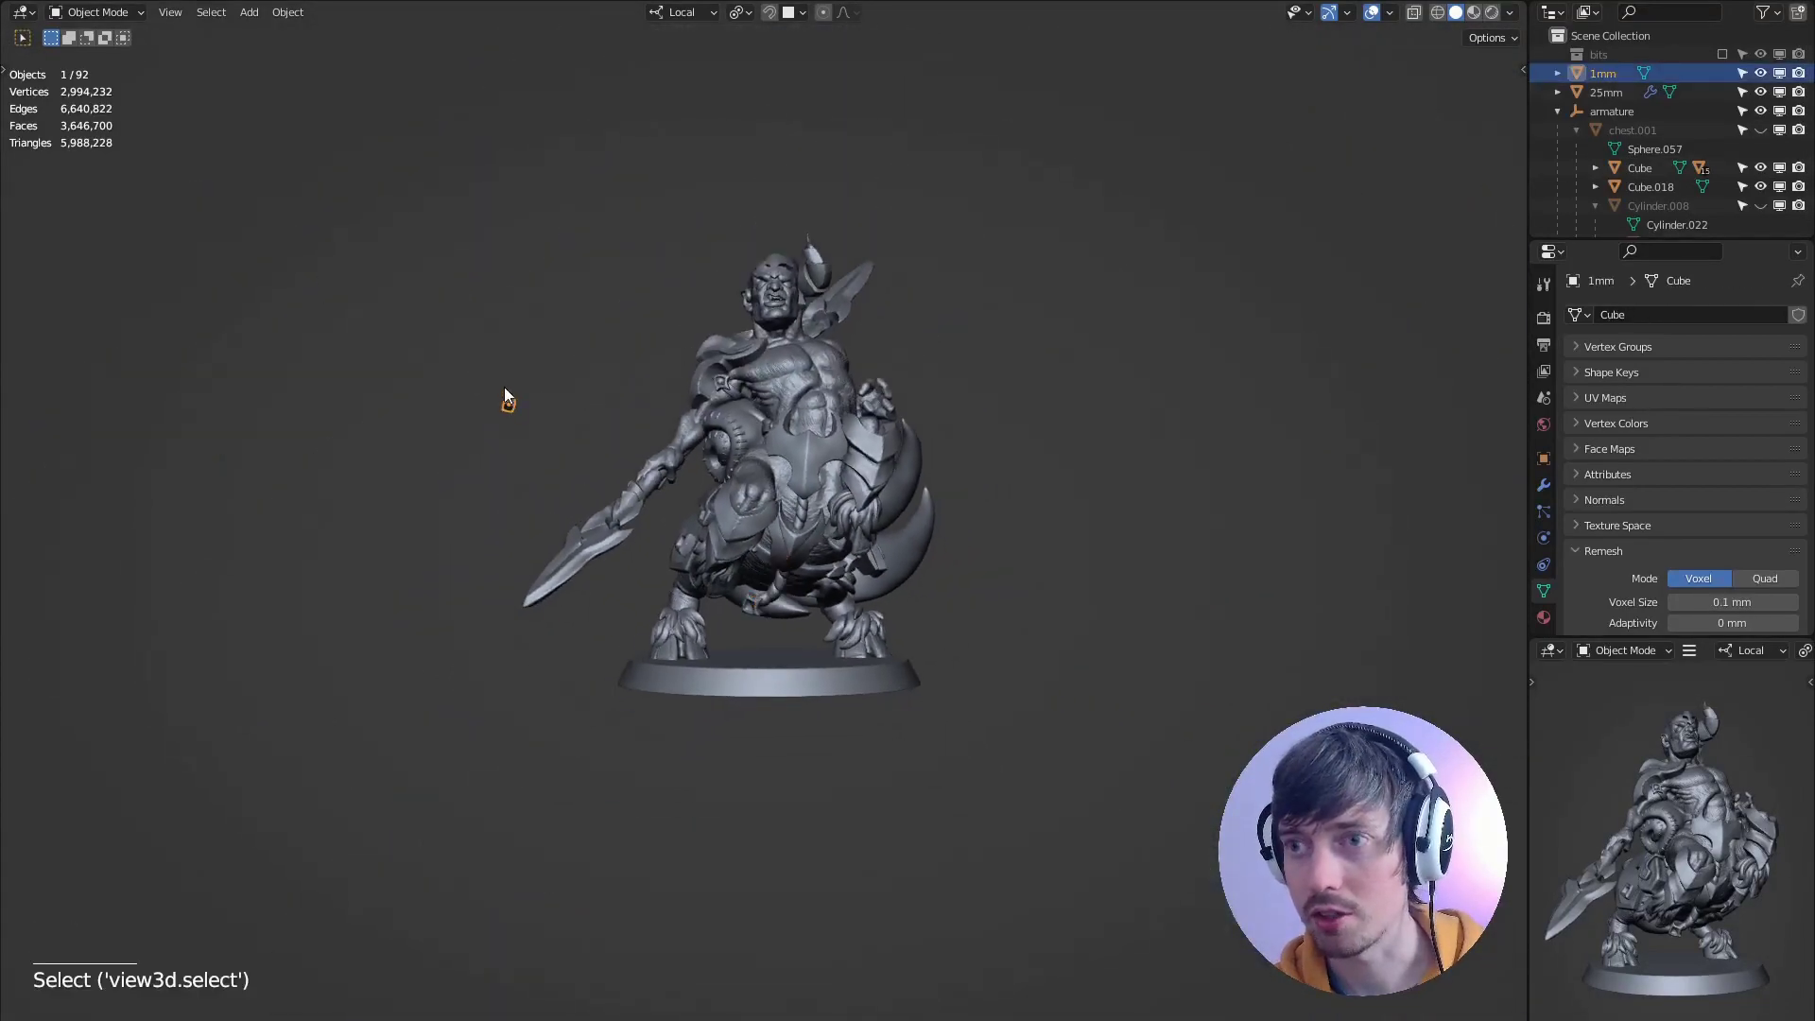
{"action": "key", "text": "g"}
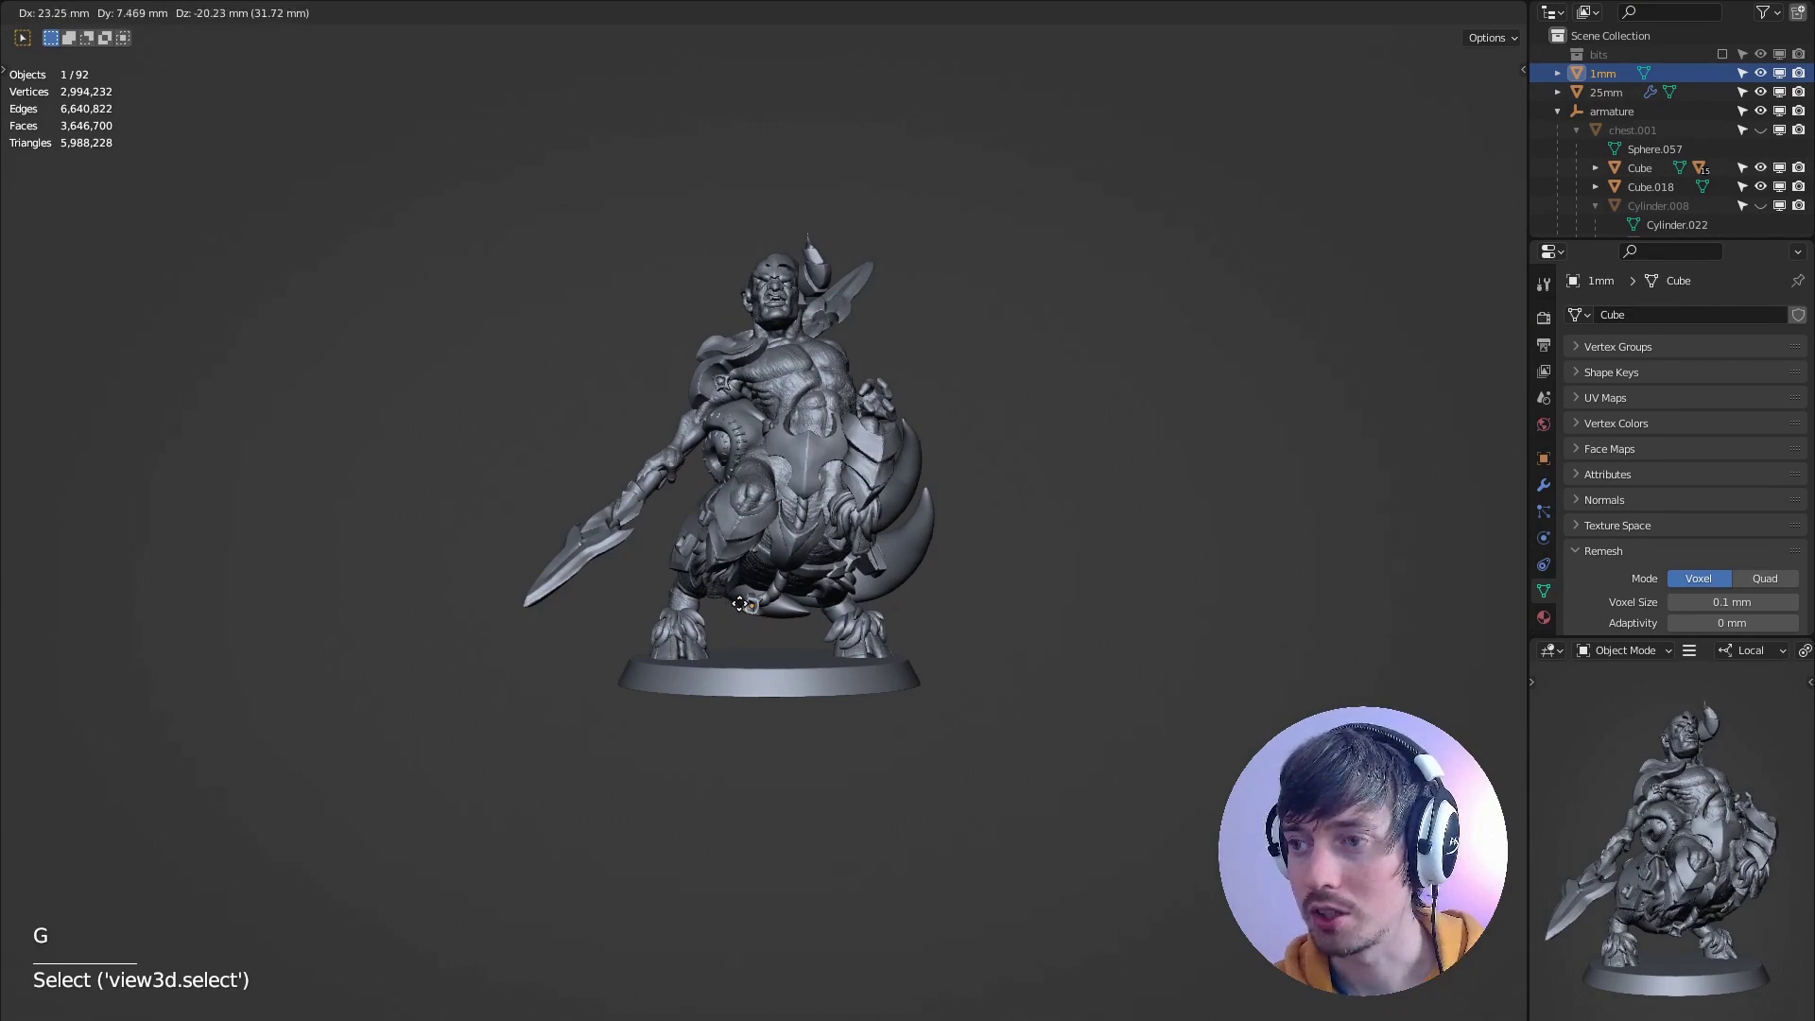
{"action": "left_click", "coordinate": [752, 607]}
Reposition the 1mm cube beside the hanging cord under the belly to compare their thickness.
{"action": "middle_click_drag", "start_coordinate": [753, 605], "coordinate": [715, 504], "text": "ctrl"}
{"action": "middle_click_drag", "start_coordinate": [611, 585], "coordinate": [523, 579]}
{"action": "key", "text": "g"}
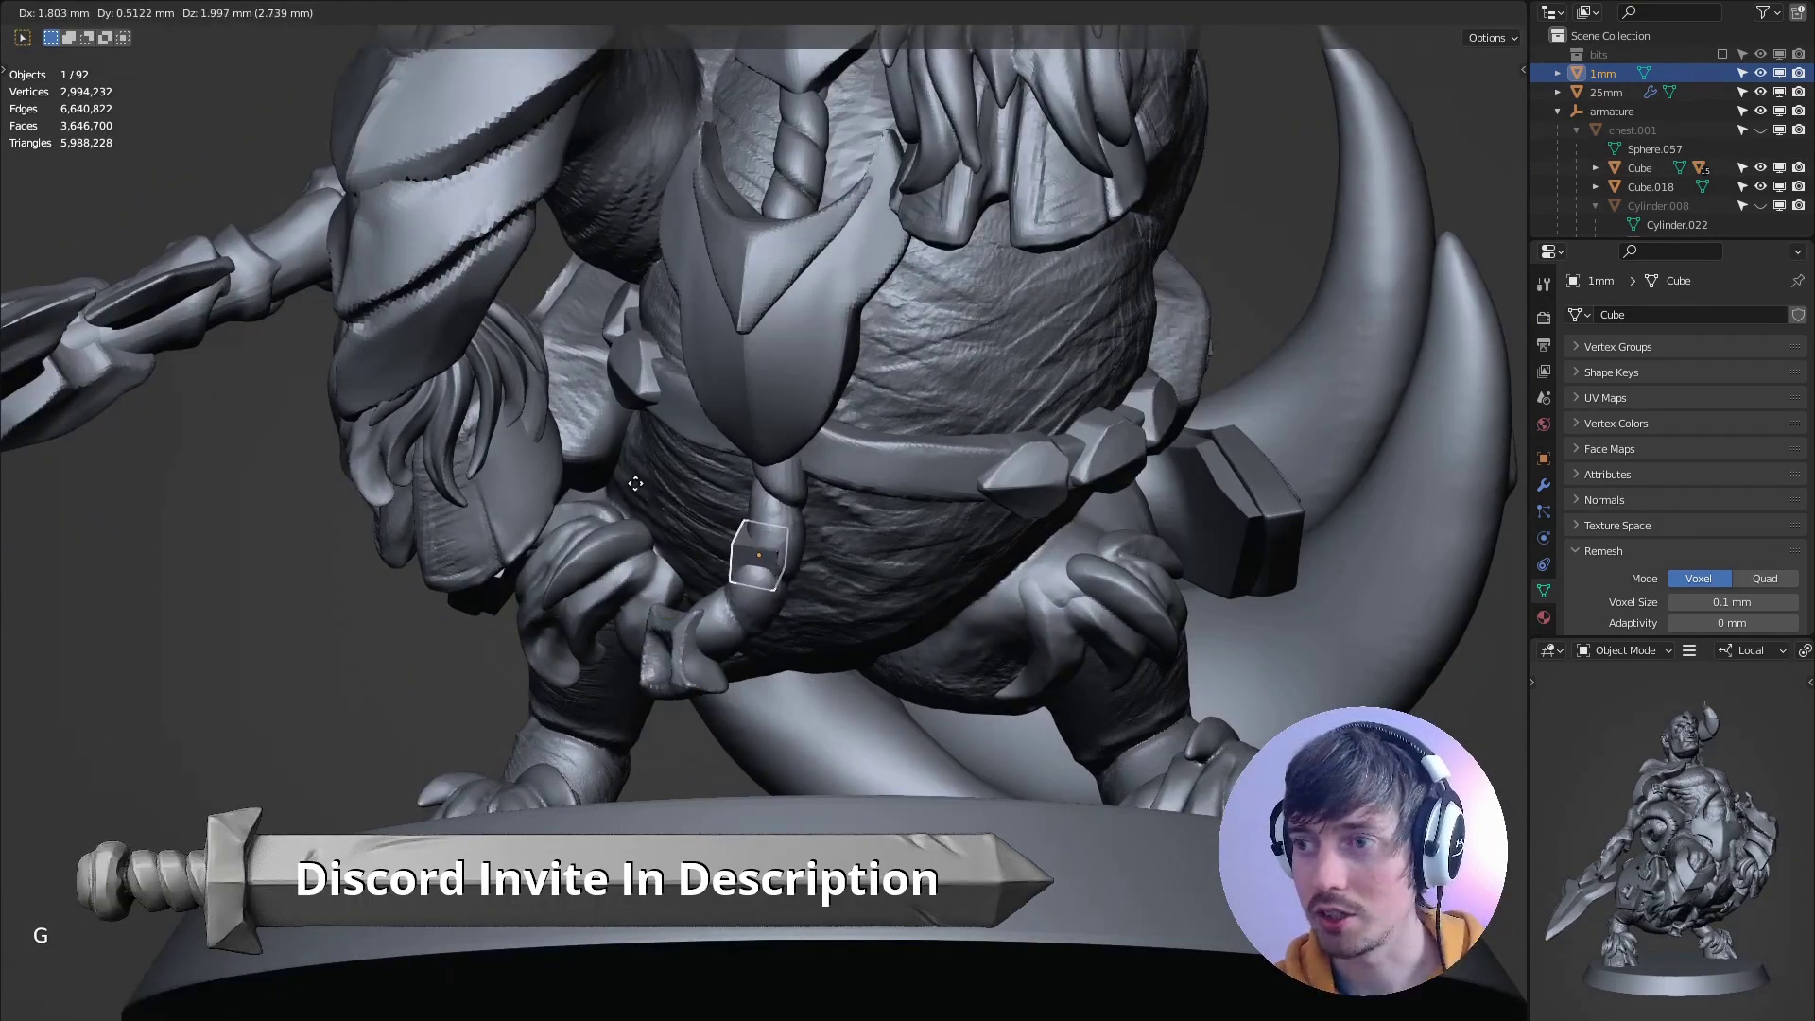
{"action": "left_click", "coordinate": [520, 367]}
{"action": "middle_click_drag", "start_coordinate": [520, 366], "coordinate": [276, 150]}
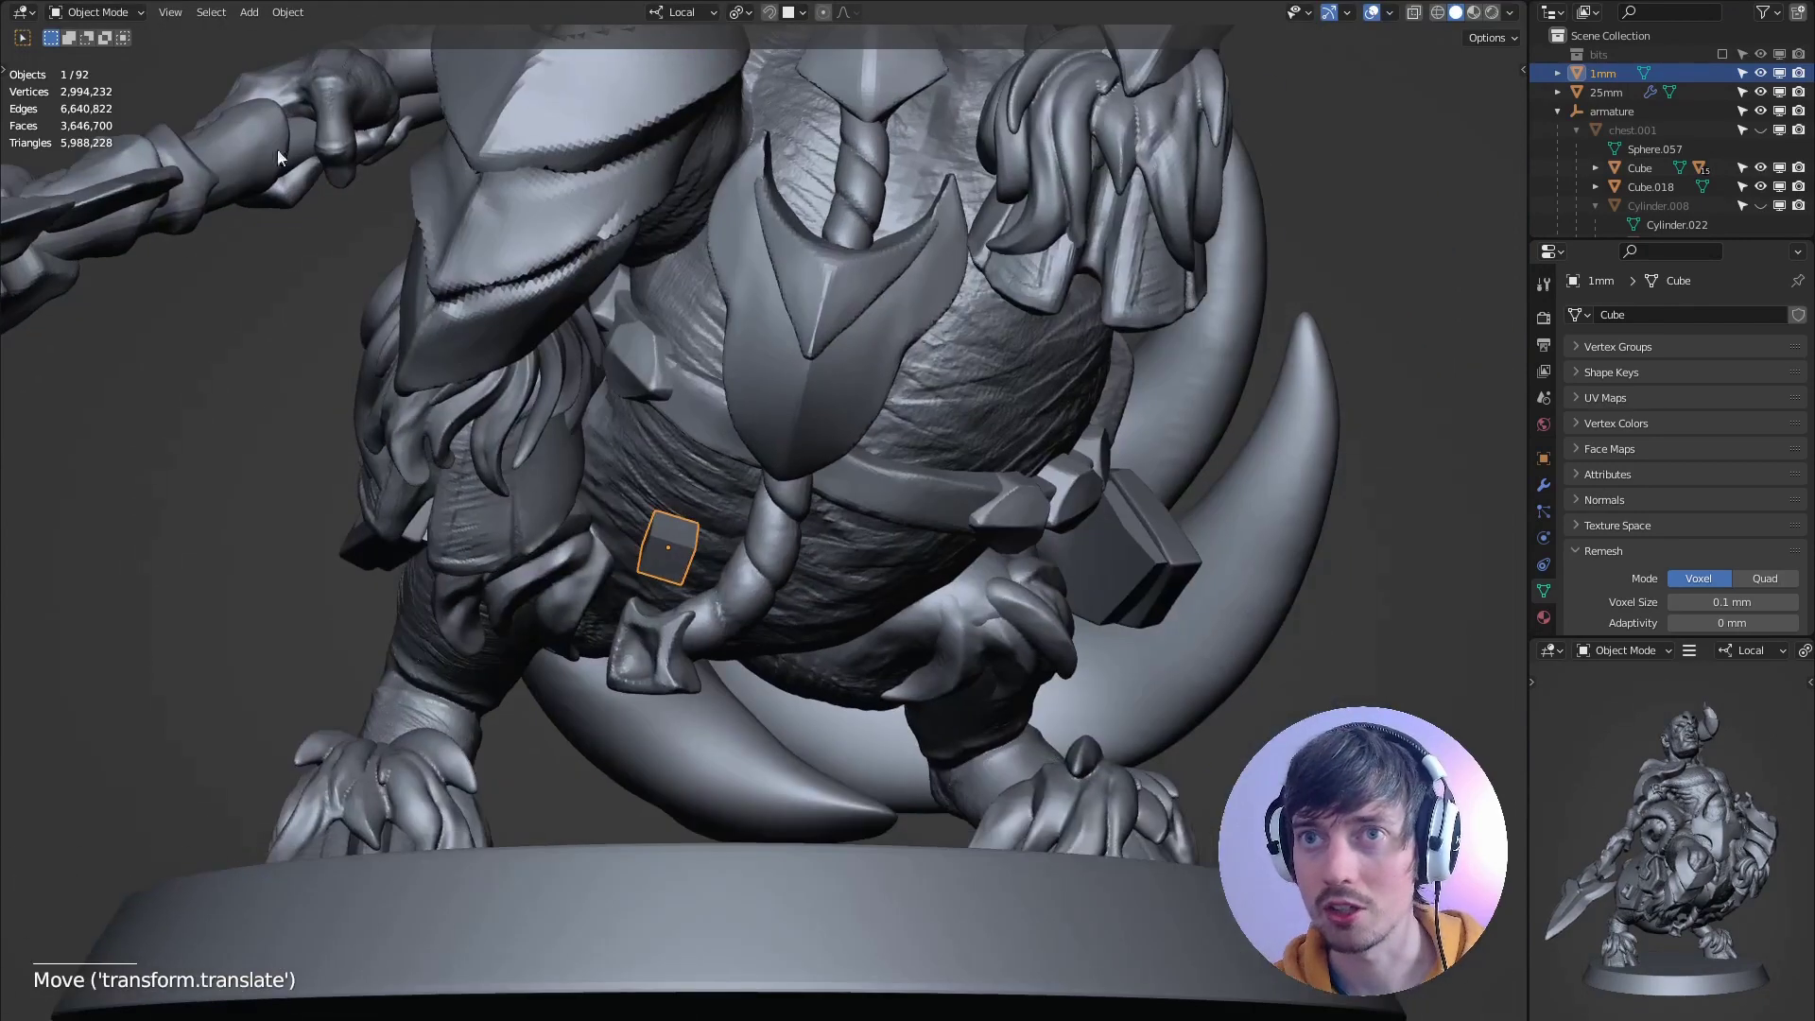
{"action": "middle_click_drag", "start_coordinate": [490, 138], "coordinate": [115, 216]}
Measure the thickness of the hanging cord with the Measure tool and delete the ruler.
{"action": "key", "text": "t"}
{"action": "middle_click_drag", "start_coordinate": [636, 508], "coordinate": [659, 402]}
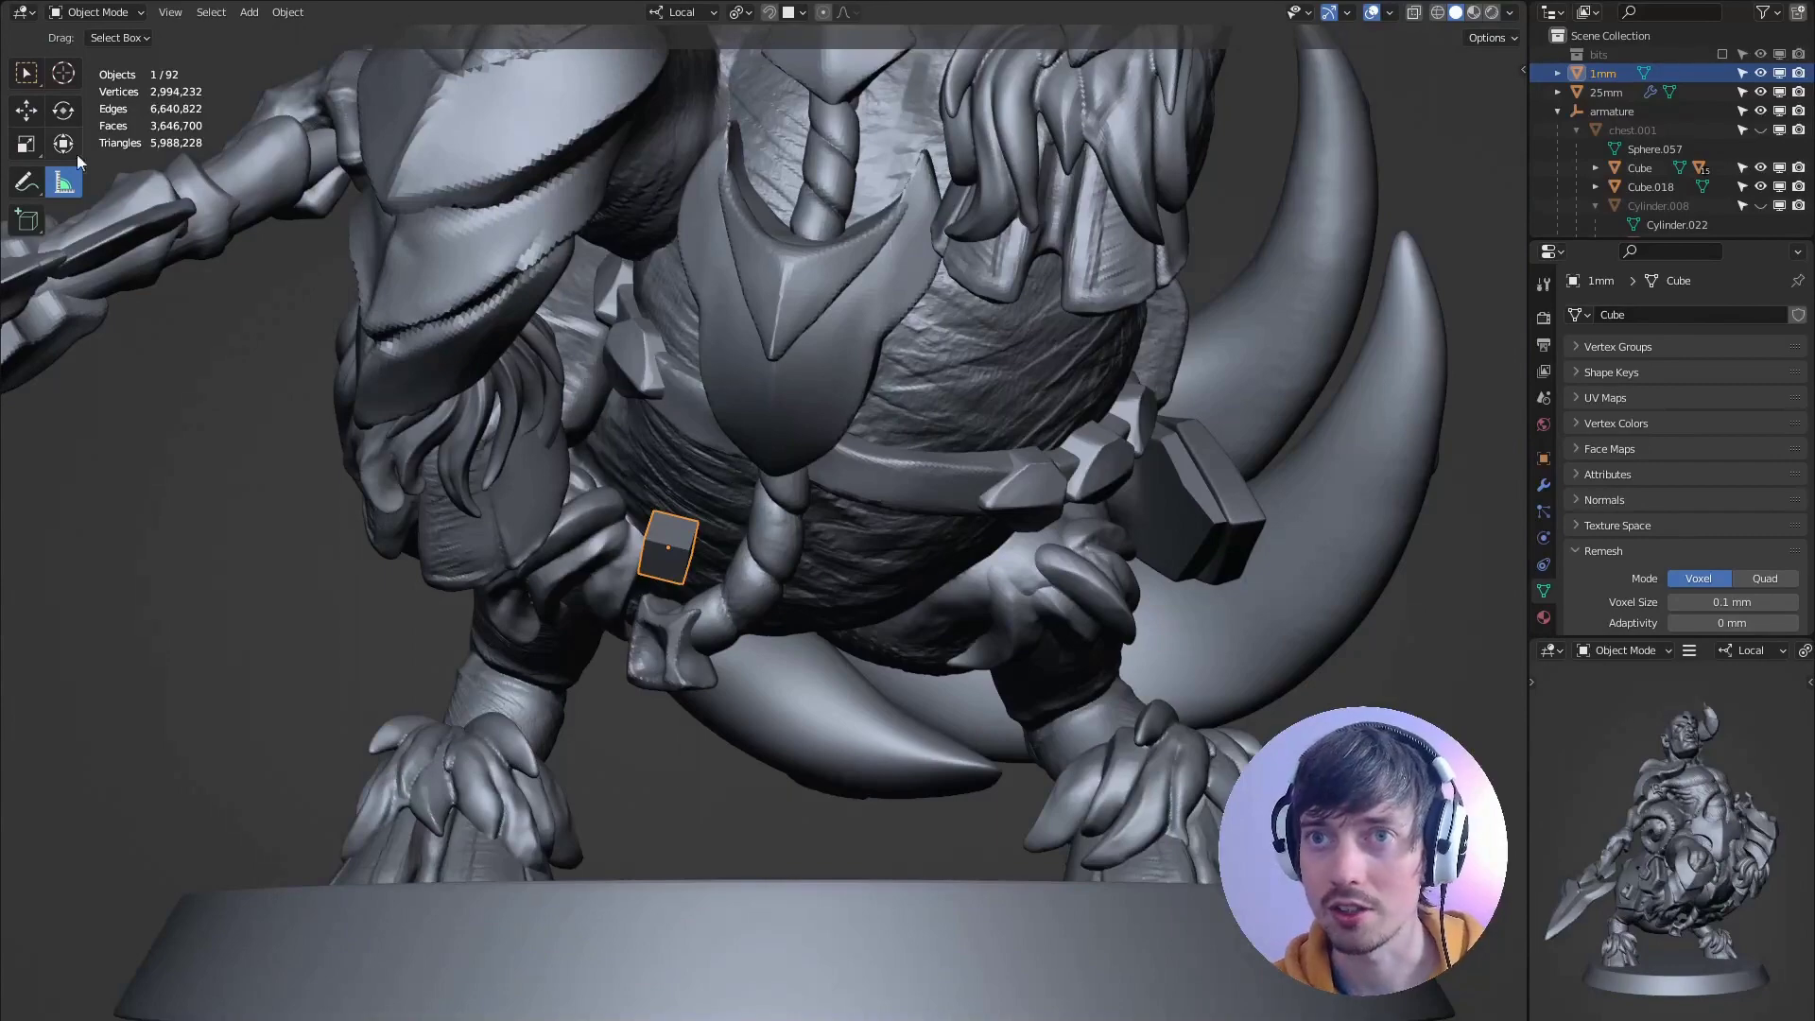
{"action": "middle_click_drag", "start_coordinate": [662, 492], "coordinate": [732, 530]}
{"action": "left_click_drag", "start_coordinate": [748, 533], "coordinate": [807, 573]}
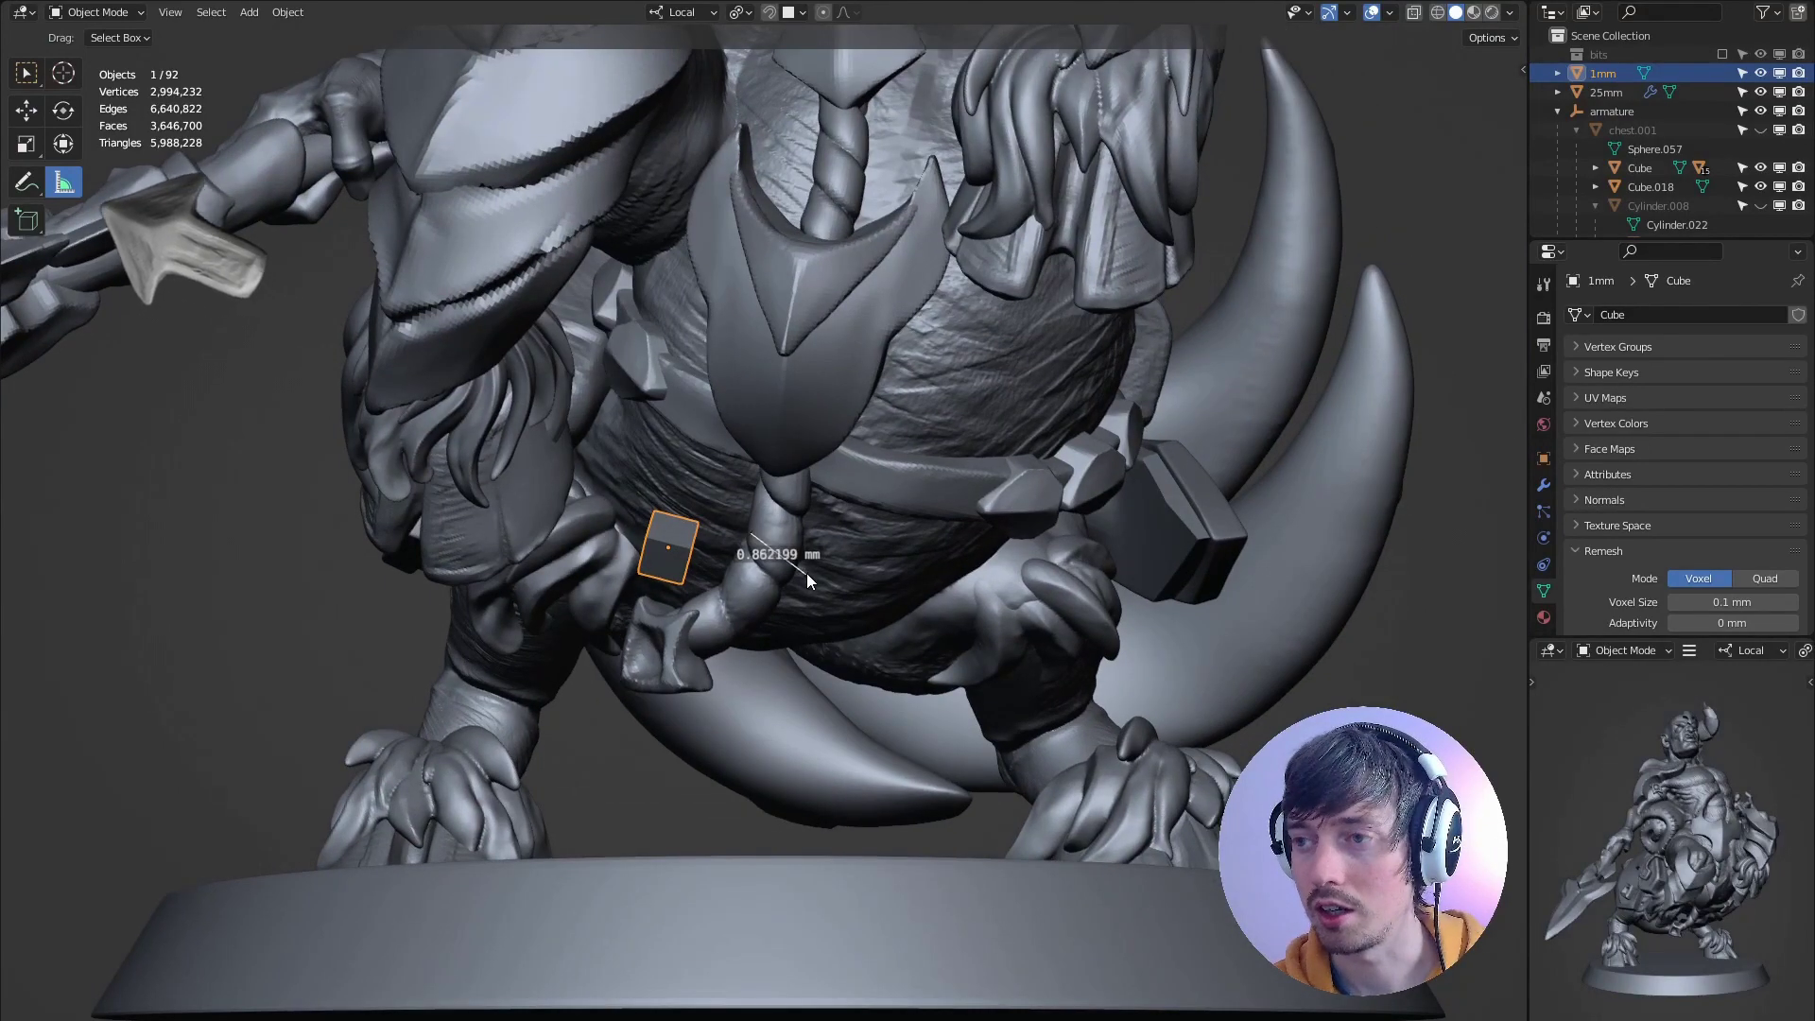
{"action": "middle_click_drag", "start_coordinate": [883, 373], "coordinate": [927, 342]}
{"action": "key", "text": "Delete"}
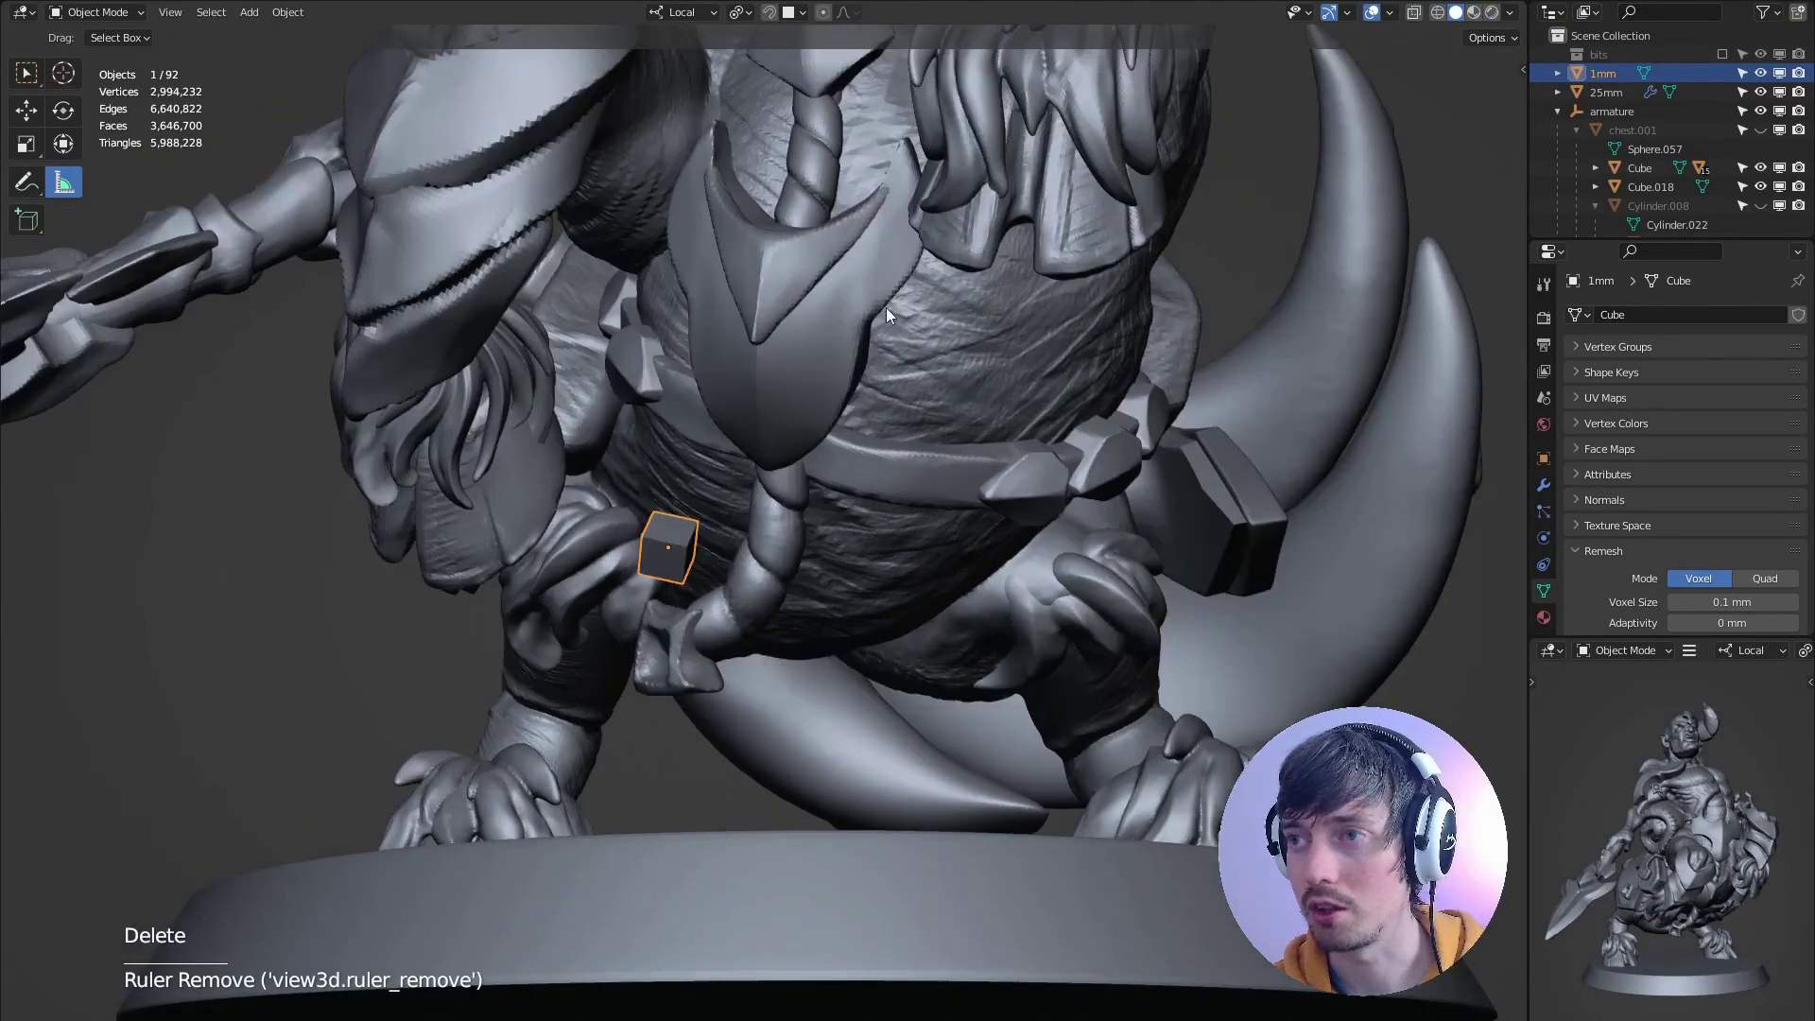
Hide the 25mm base and select all the remaining visible objects of the miniature.
{"action": "scroll", "coordinate": [637, 232], "scroll_direction": "down", "scroll_amount": 8}
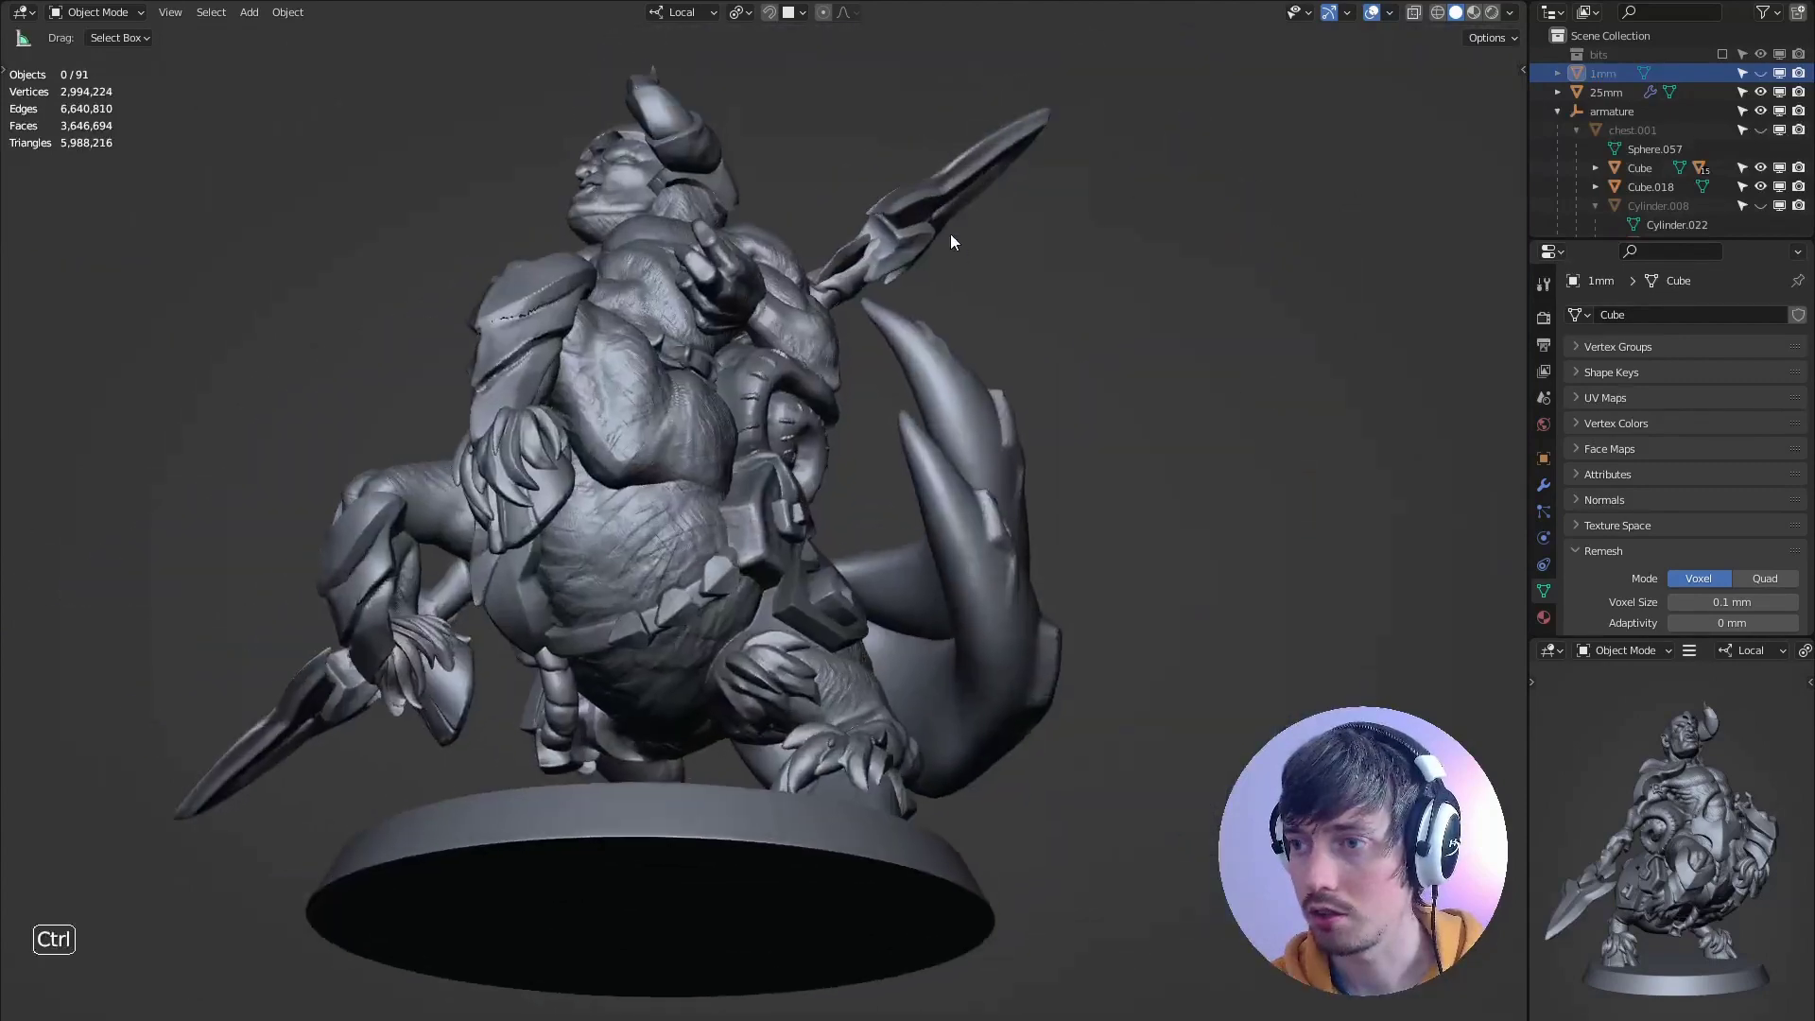
{"action": "mouse_move", "coordinate": [950, 234]}
{"action": "middle_mouse_down", "text": "ctrl"}
{"action": "mouse_move", "coordinate": [908, 209]}
{"action": "mouse_move", "coordinate": [923, 229]}
{"action": "mouse_move", "coordinate": [968, 214]}
{"action": "mouse_move", "coordinate": [748, 150]}
{"action": "mouse_move", "coordinate": [666, 224]}
{"action": "middle_mouse_up", "text": "ctrl"}
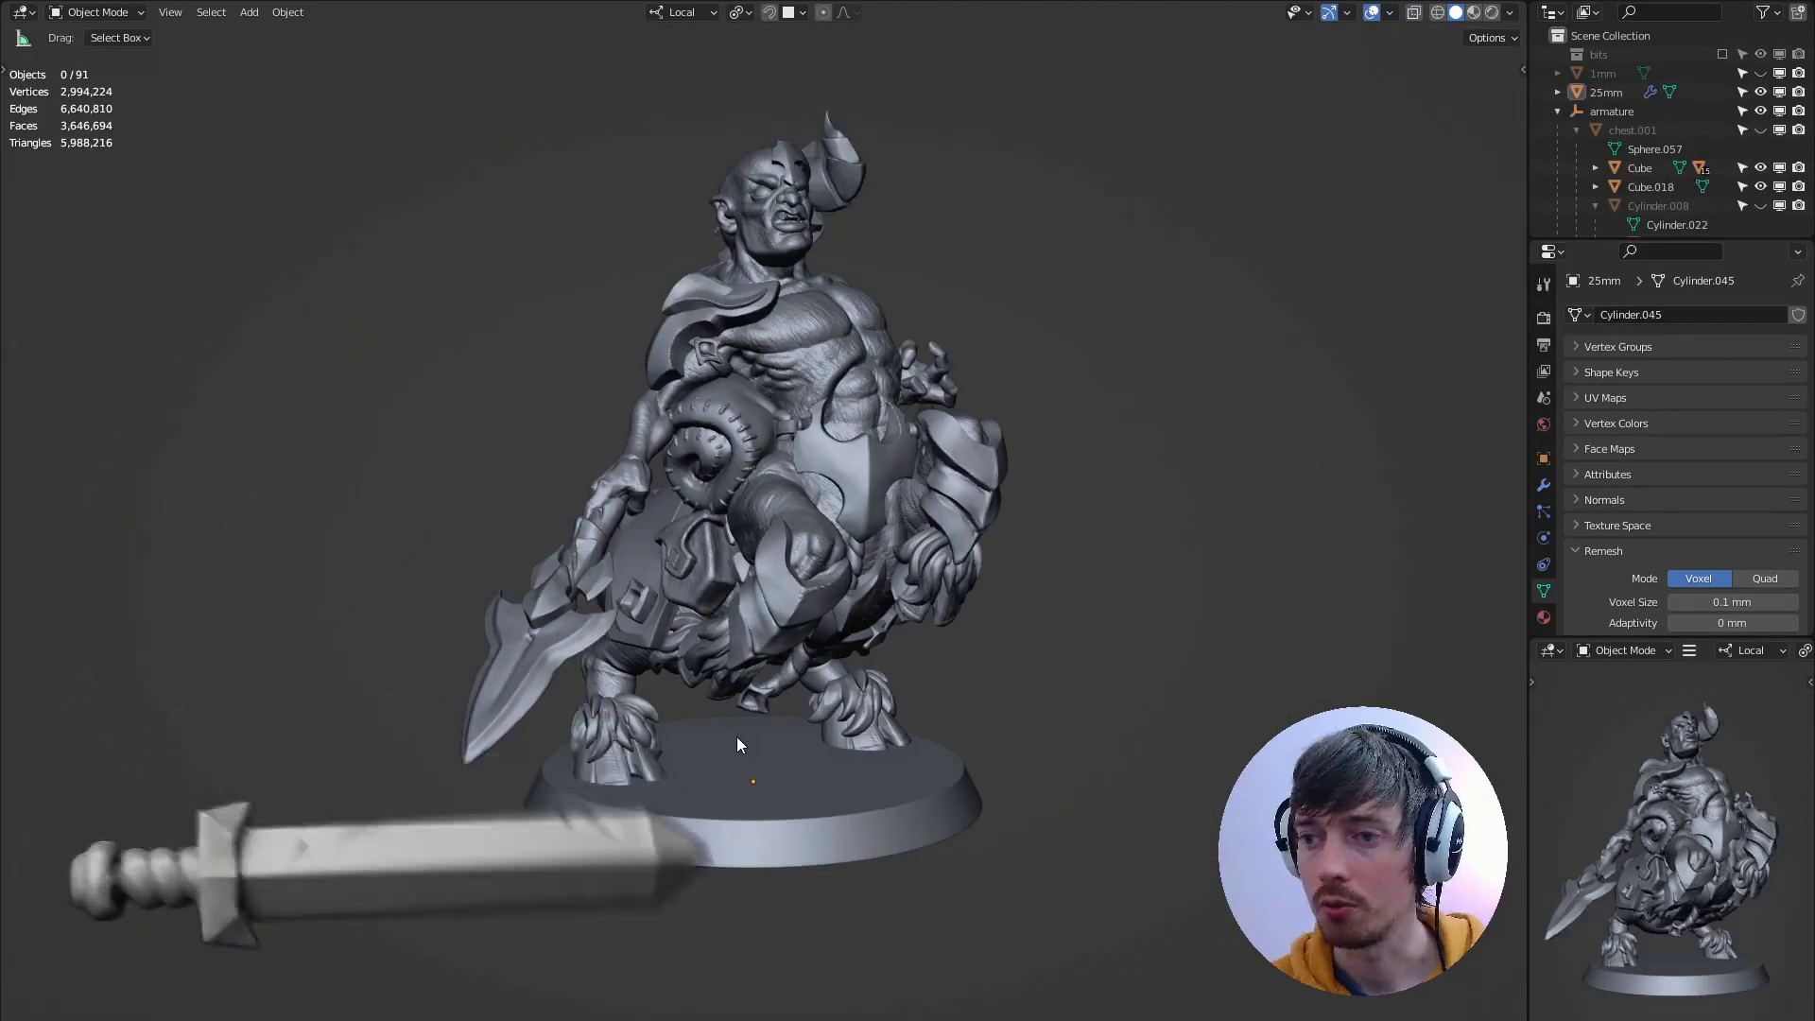
{"action": "middle_click_drag", "start_coordinate": [453, 211], "coordinate": [450, 202], "text": "shift"}
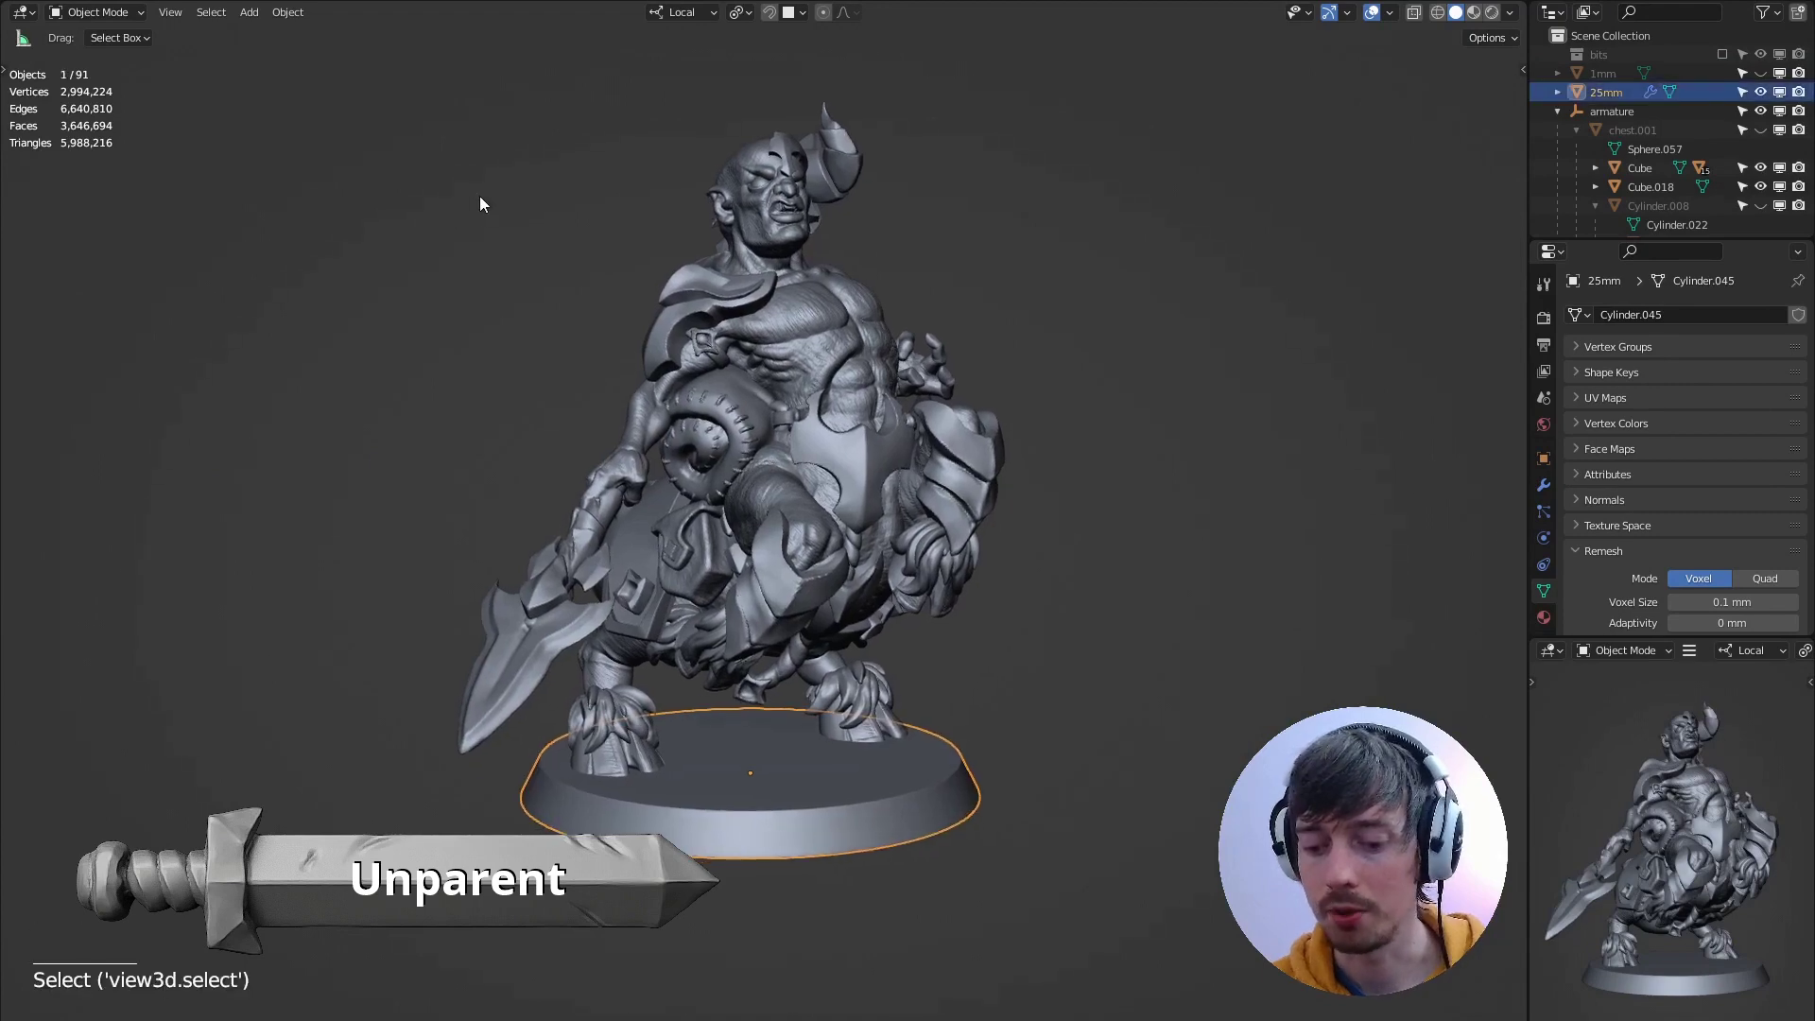
{"action": "key", "text": "h"}
{"action": "mouse_move", "coordinate": [501, 208]}
{"action": "middle_mouse_down"}
{"action": "mouse_move", "coordinate": [465, 168]}
{"action": "mouse_move", "coordinate": [499, 201]}
{"action": "mouse_move", "coordinate": [477, 191]}
{"action": "mouse_move", "coordinate": [707, 174]}
{"action": "mouse_move", "coordinate": [266, 251]}
{"action": "mouse_move", "coordinate": [655, 236]}
{"action": "mouse_move", "coordinate": [528, 175]}
{"action": "mouse_move", "coordinate": [509, 196]}
{"action": "mouse_move", "coordinate": [414, 167]}
{"action": "mouse_move", "coordinate": [495, 195]}
{"action": "middle_mouse_up"}
{"action": "key", "text": "Home"}
{"action": "key", "text": "a"}
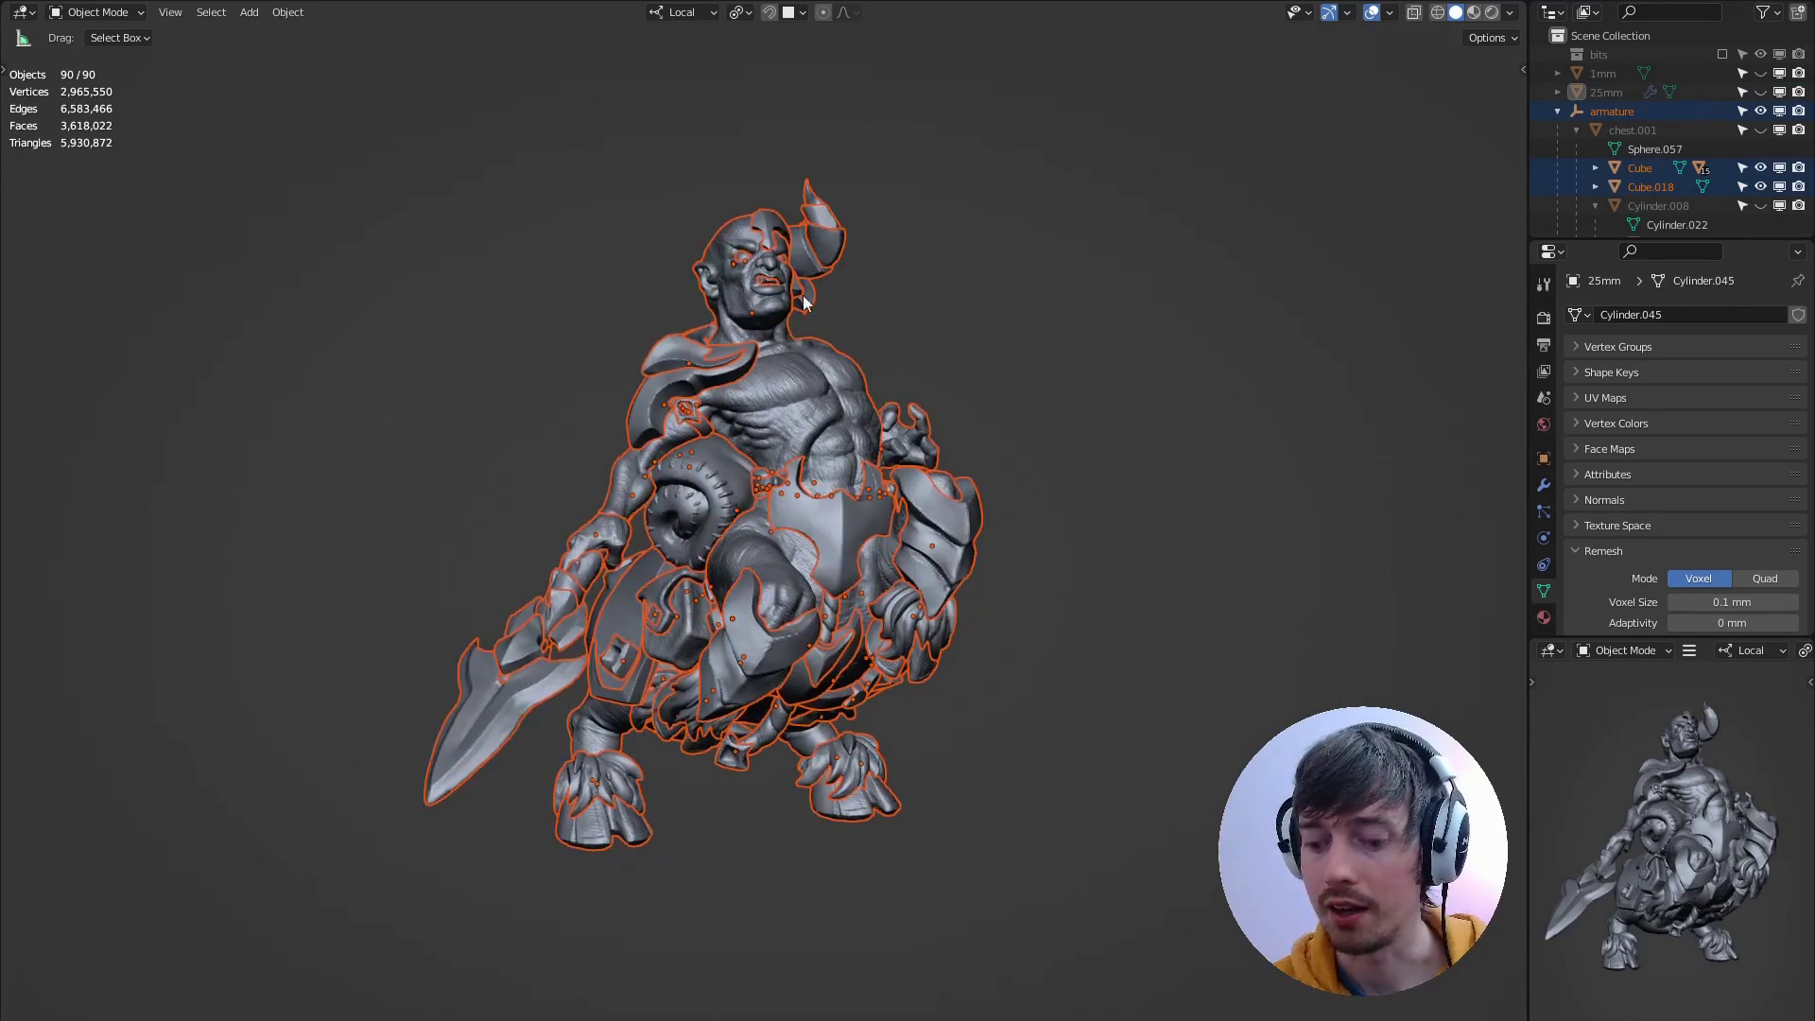
Look through the Misc and Remesh pie menus and search the available commands for "mak".
{"action": "key", "text": "u"}
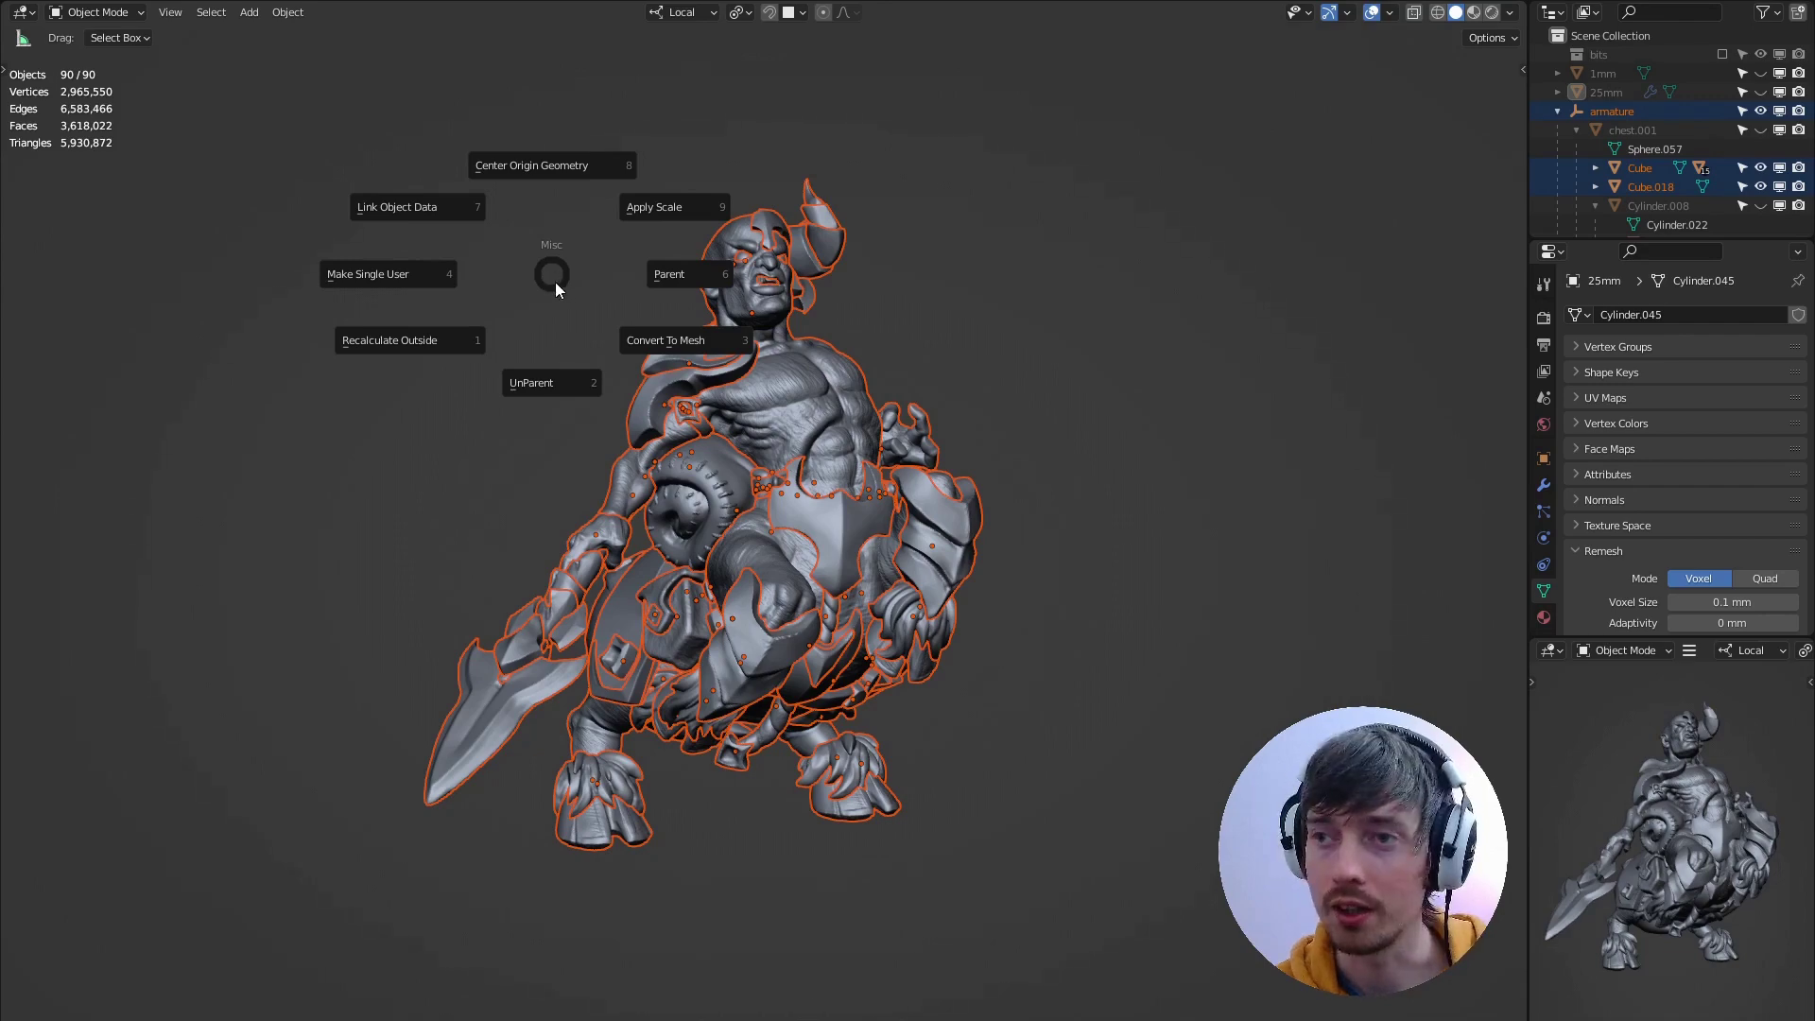
{"action": "key", "text": "v"}
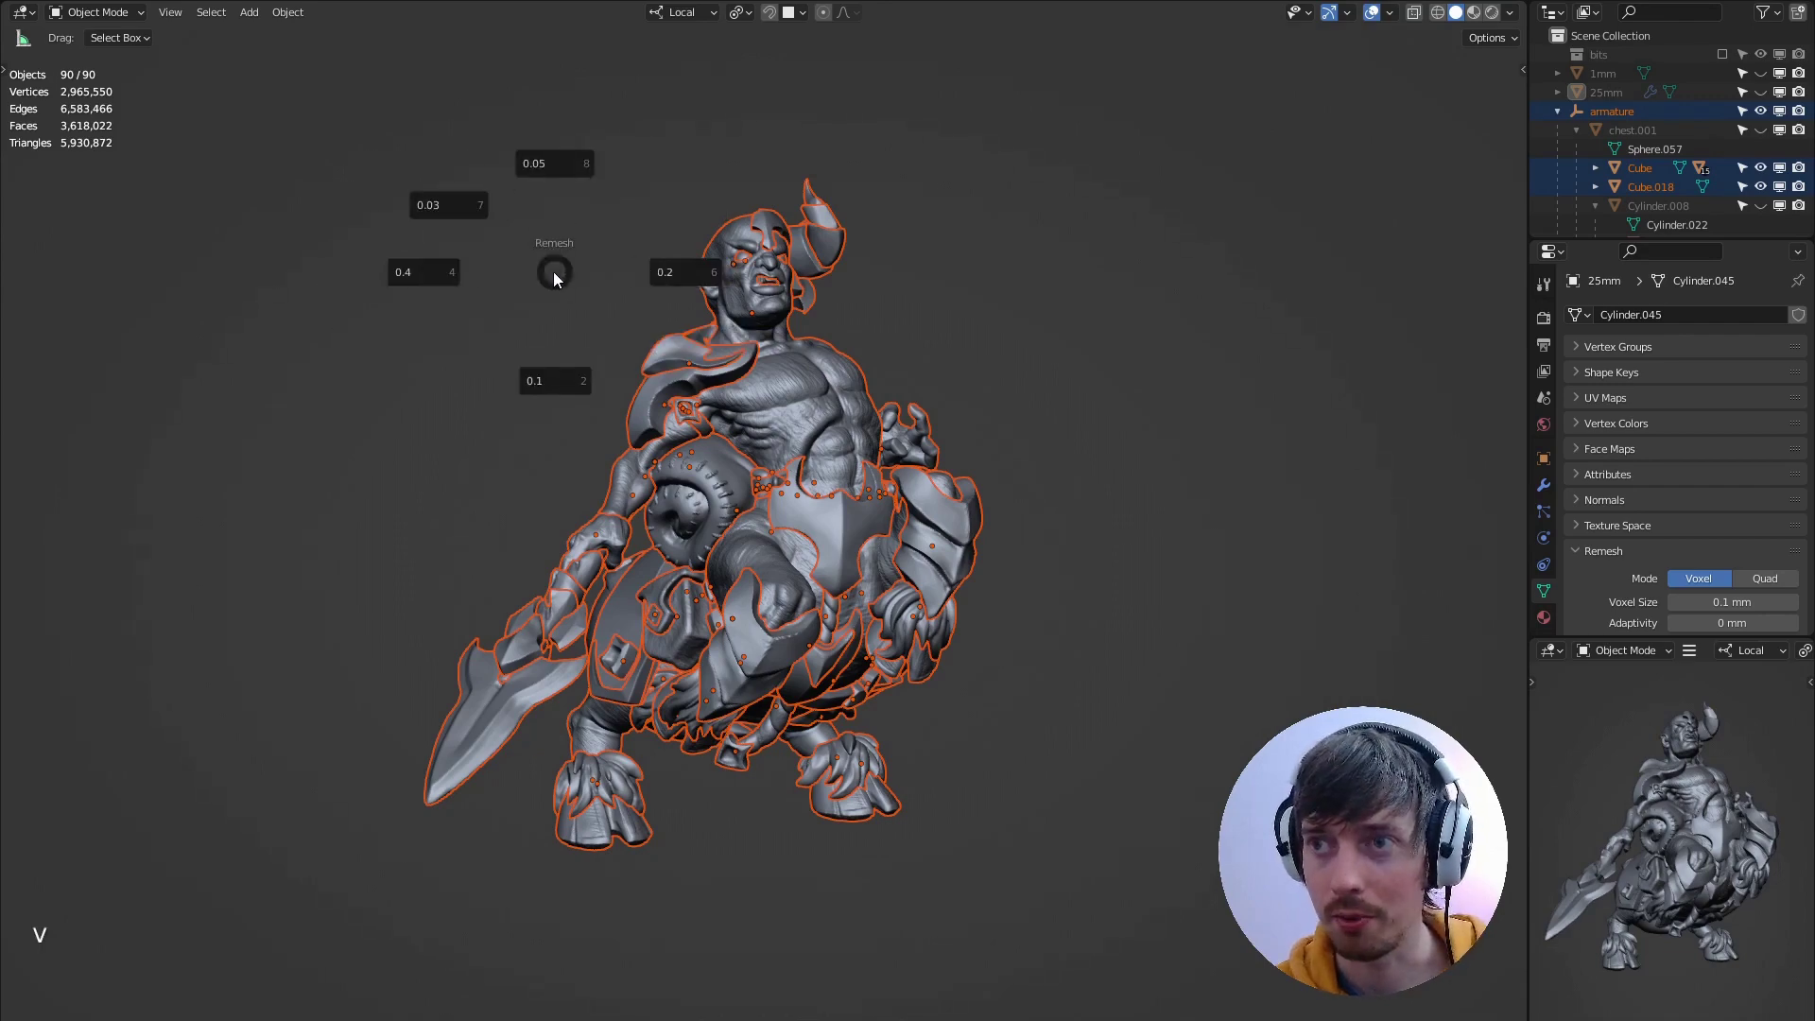
{"action": "key", "text": "u"}
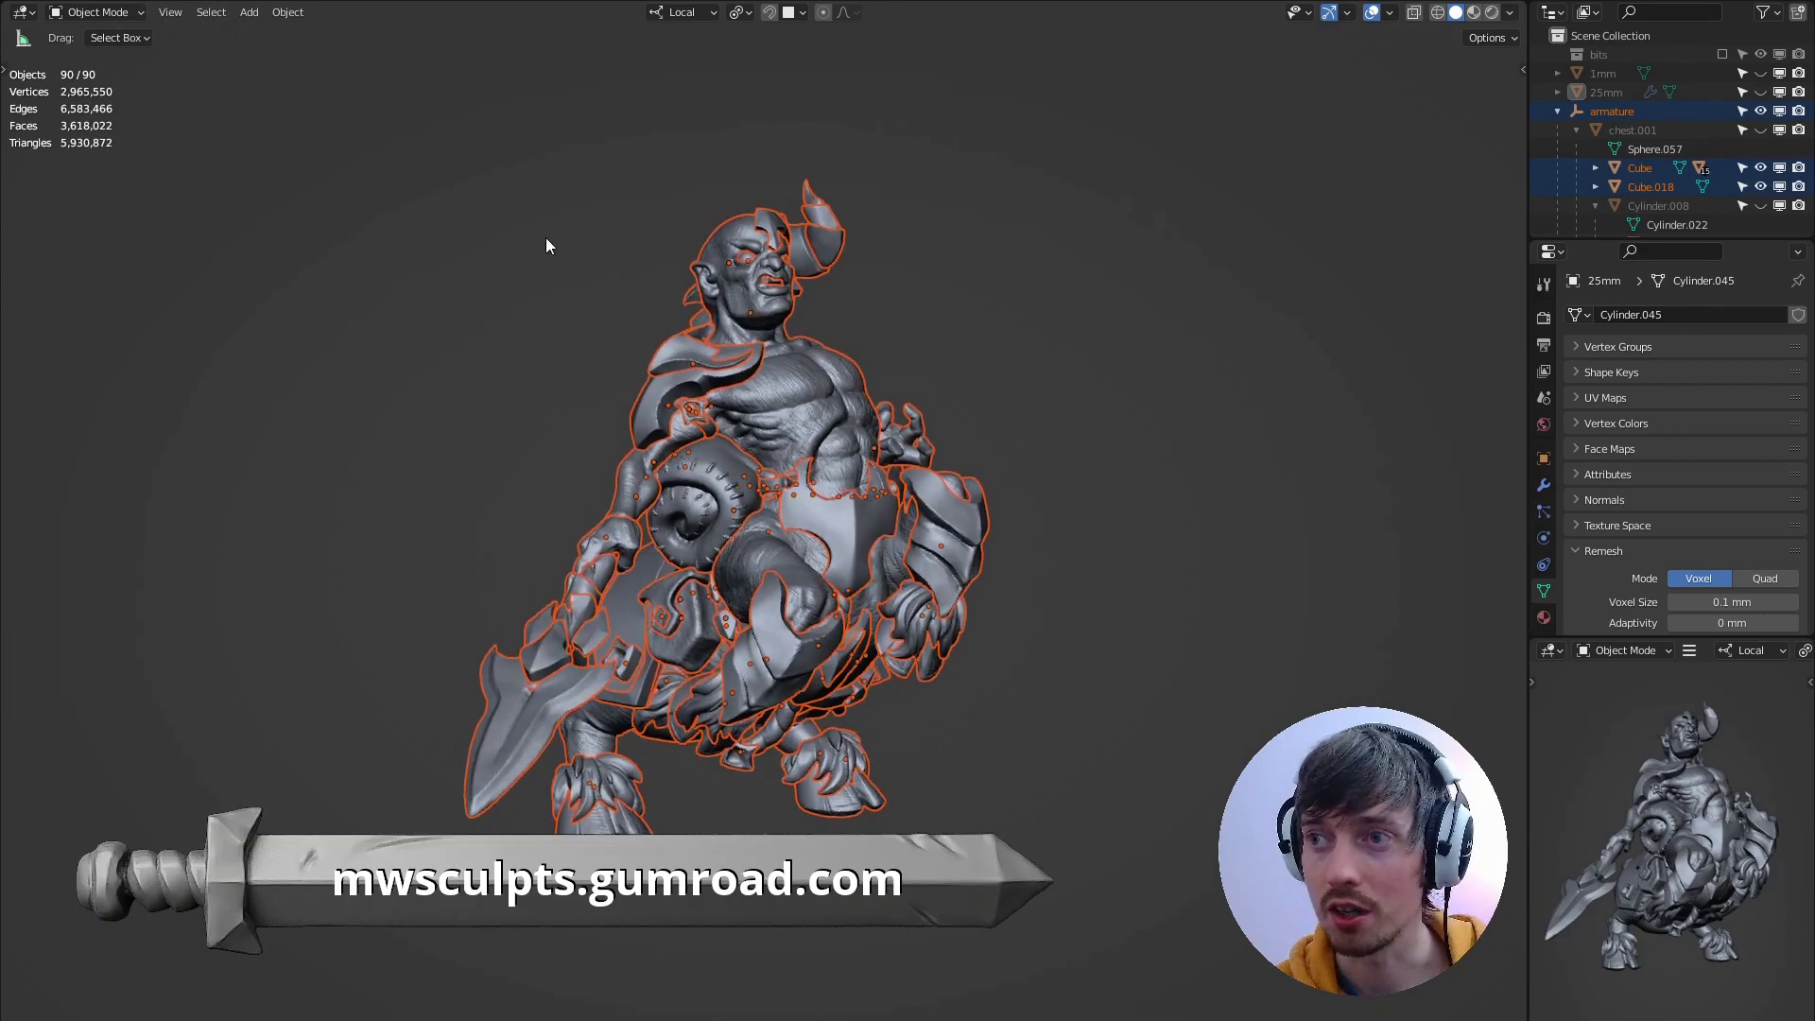
{"action": "key", "text": "u"}
{"action": "left_click", "coordinate": [596, 204]}
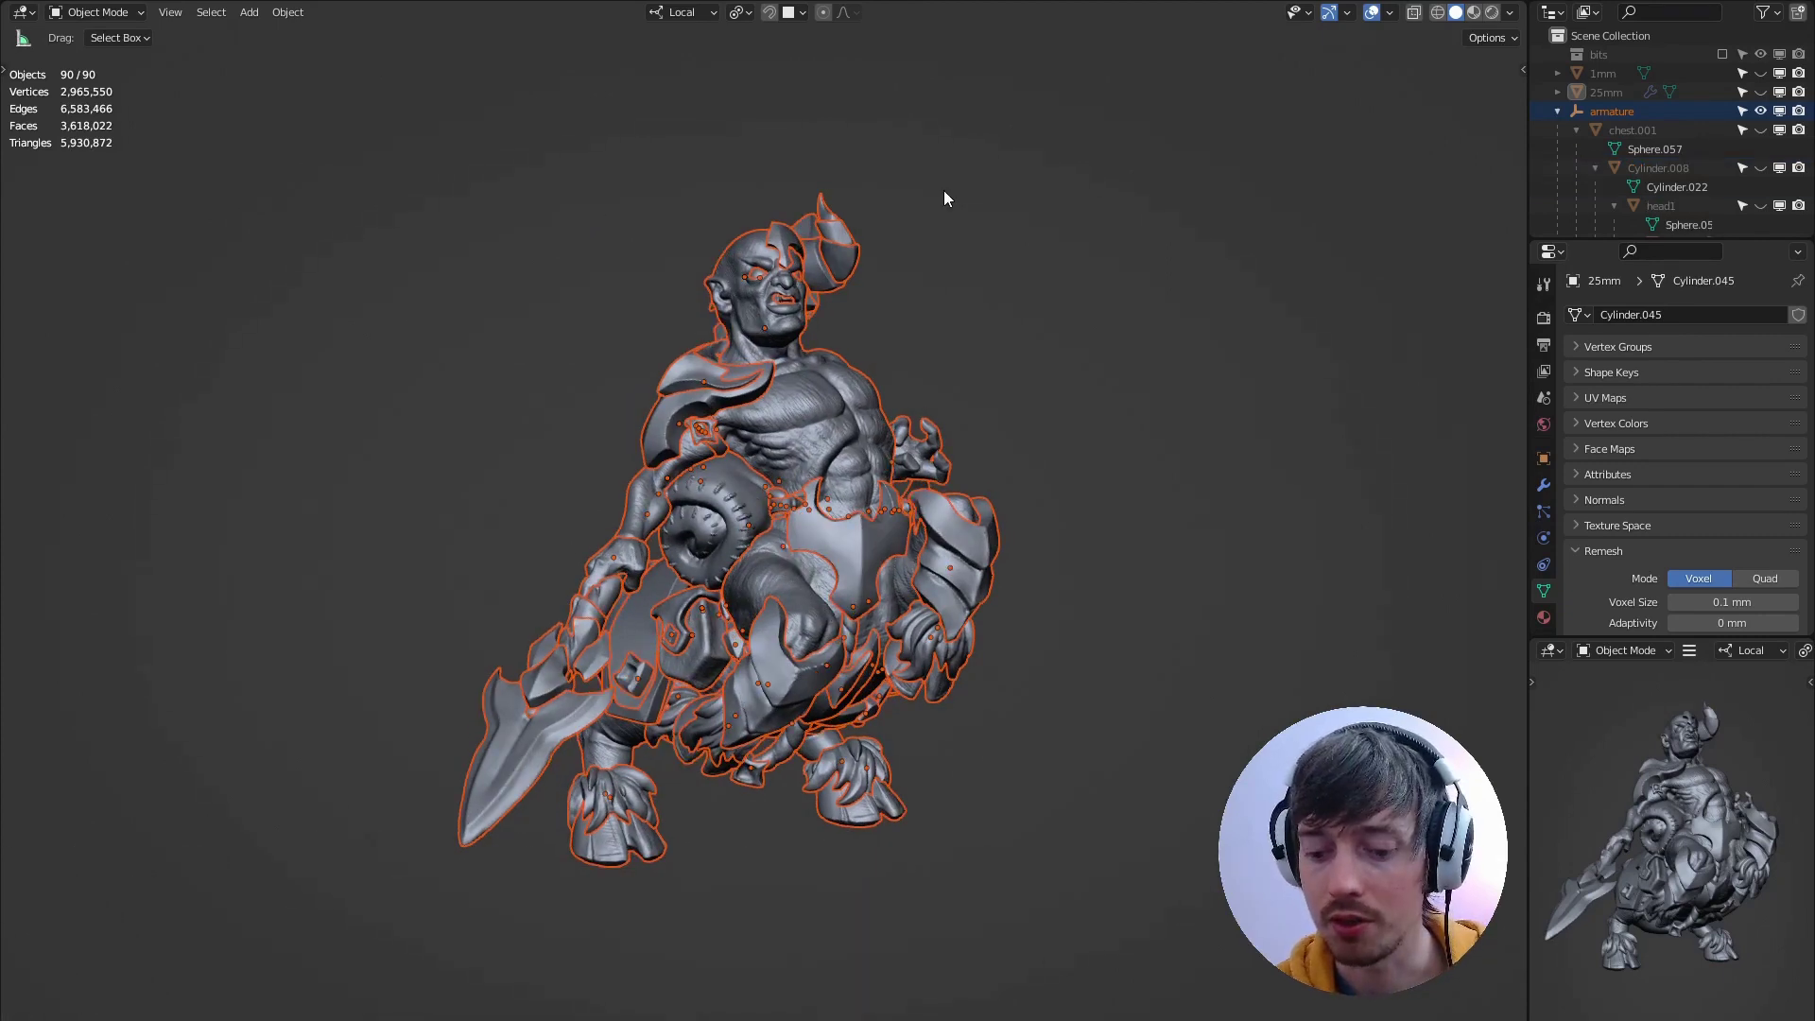
{"action": "key", "text": "F3"}
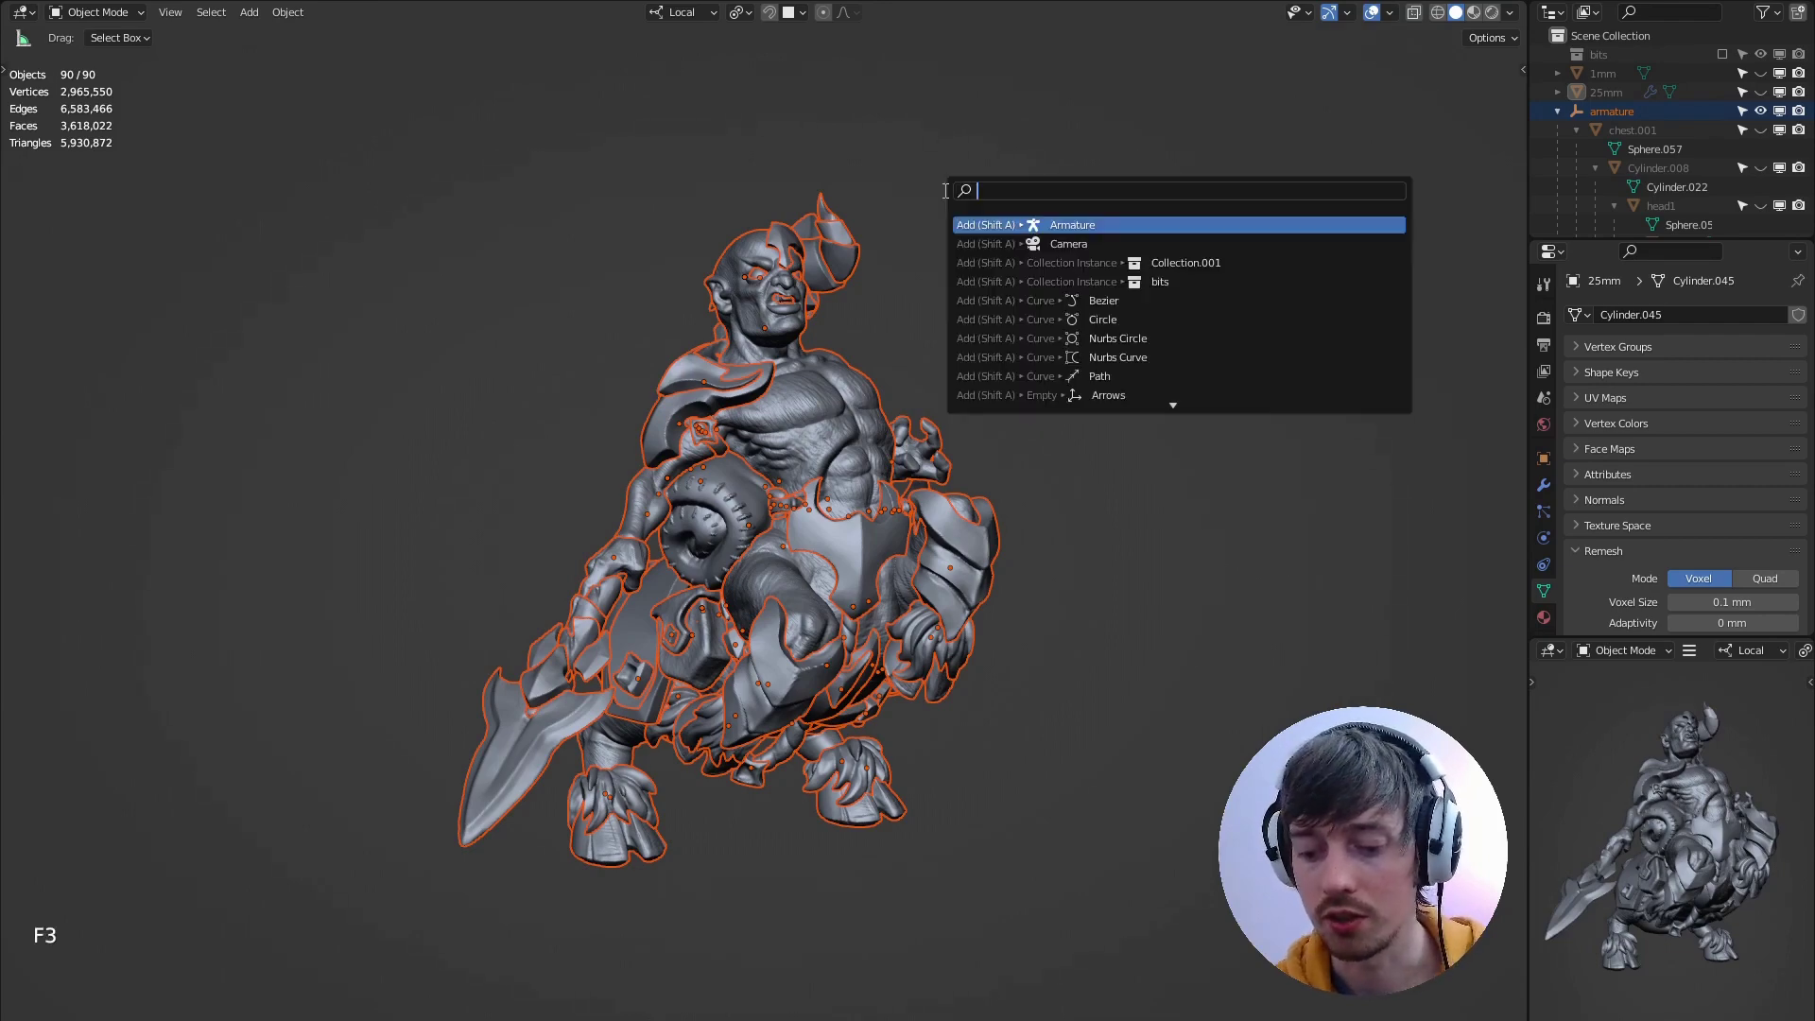
{"action": "type", "text": "make"}
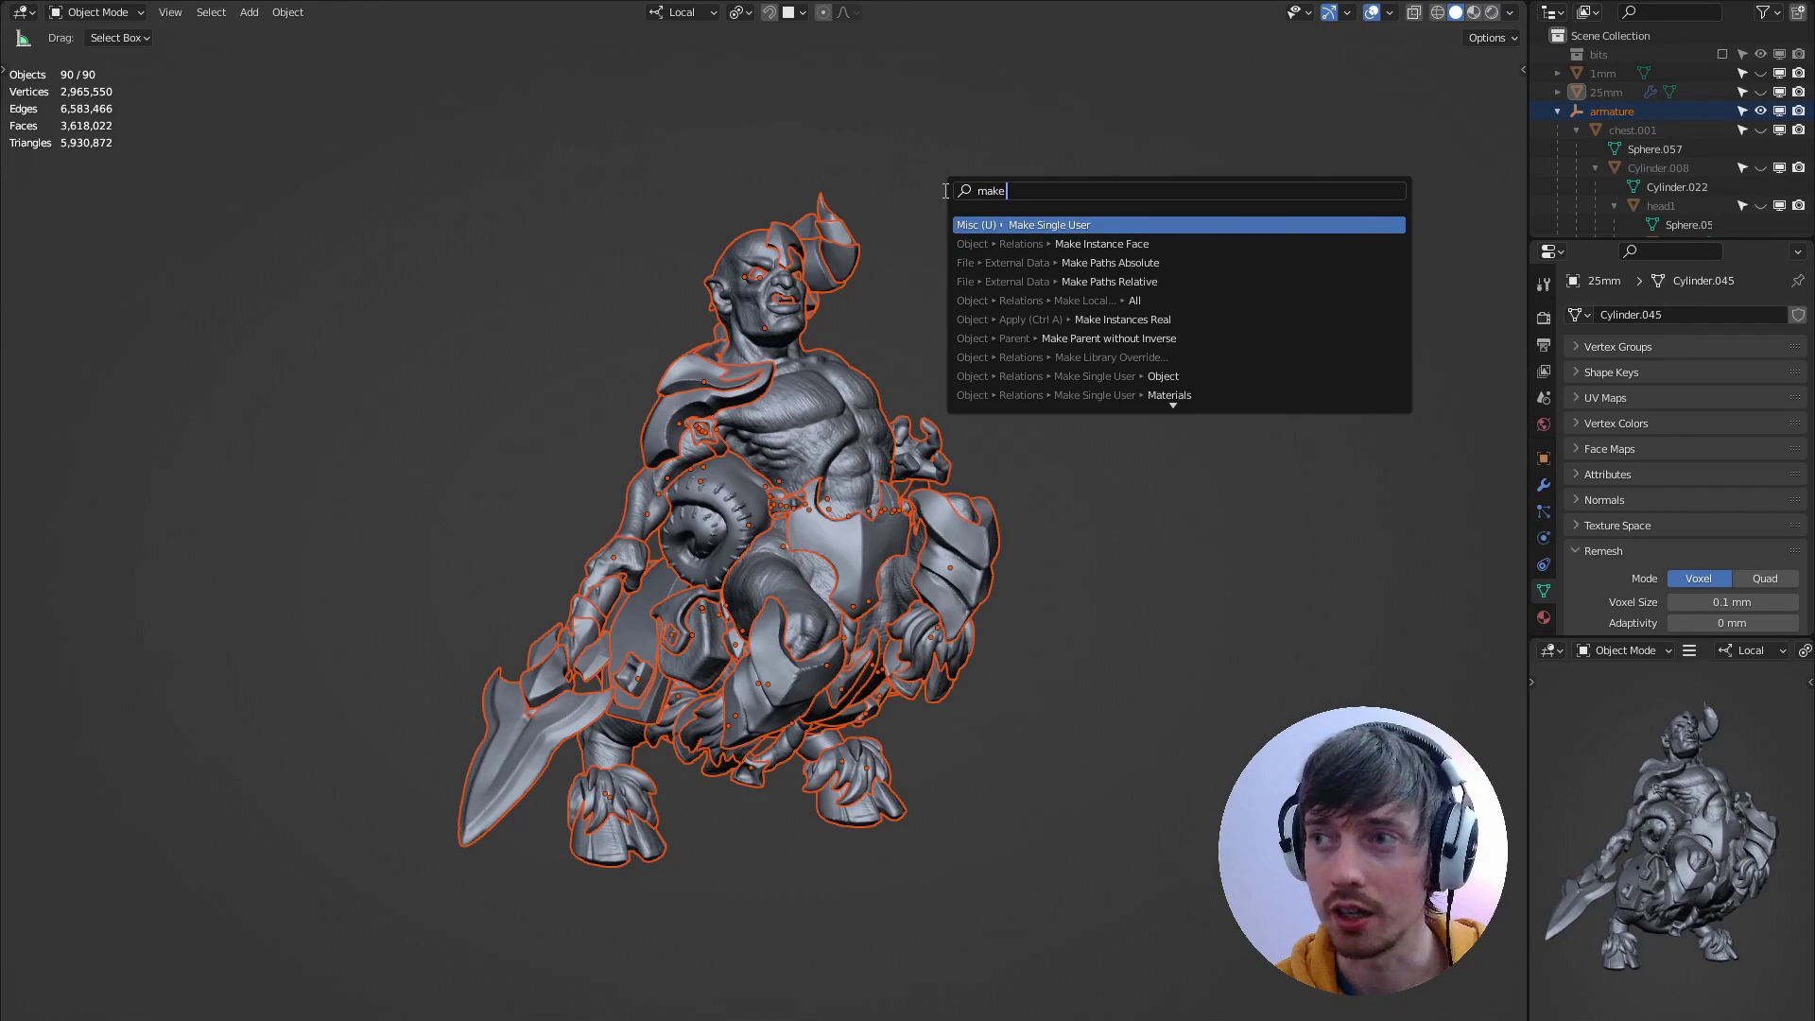
Unparent all selected objects and check from several sides that every part stays in place.
{"action": "key", "text": "u"}
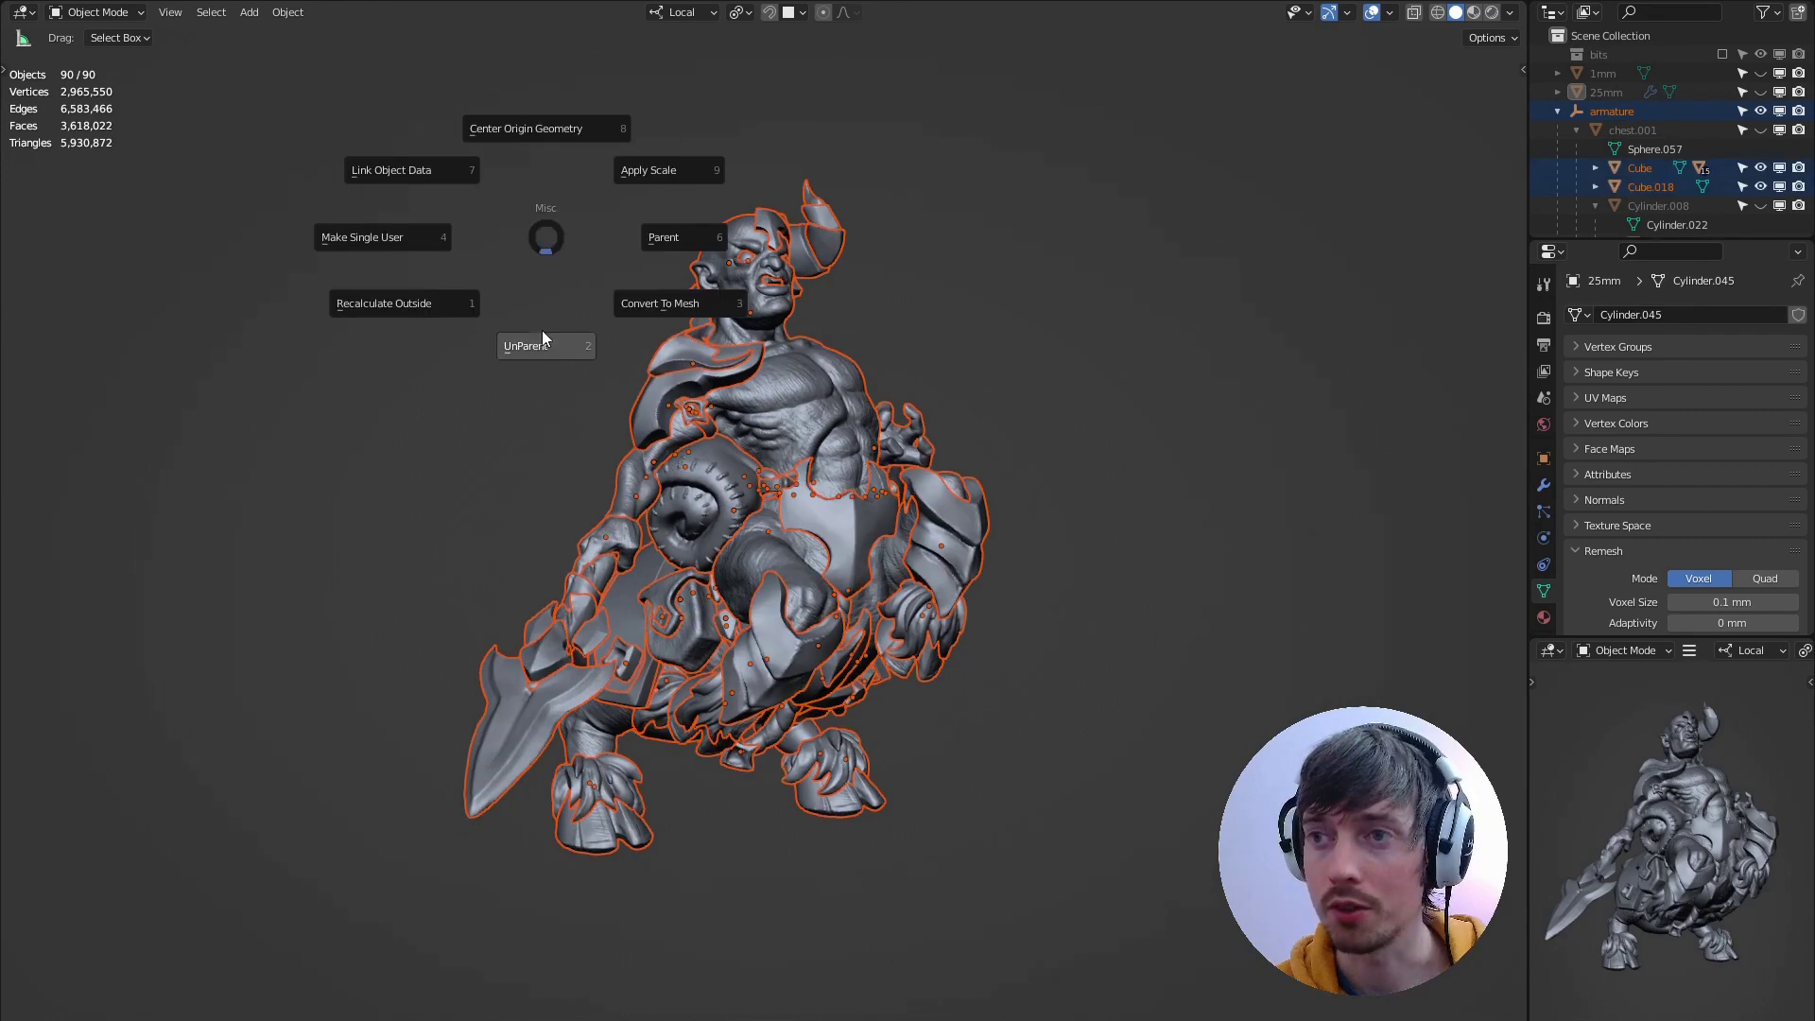
{"action": "left_click", "coordinate": [541, 344]}
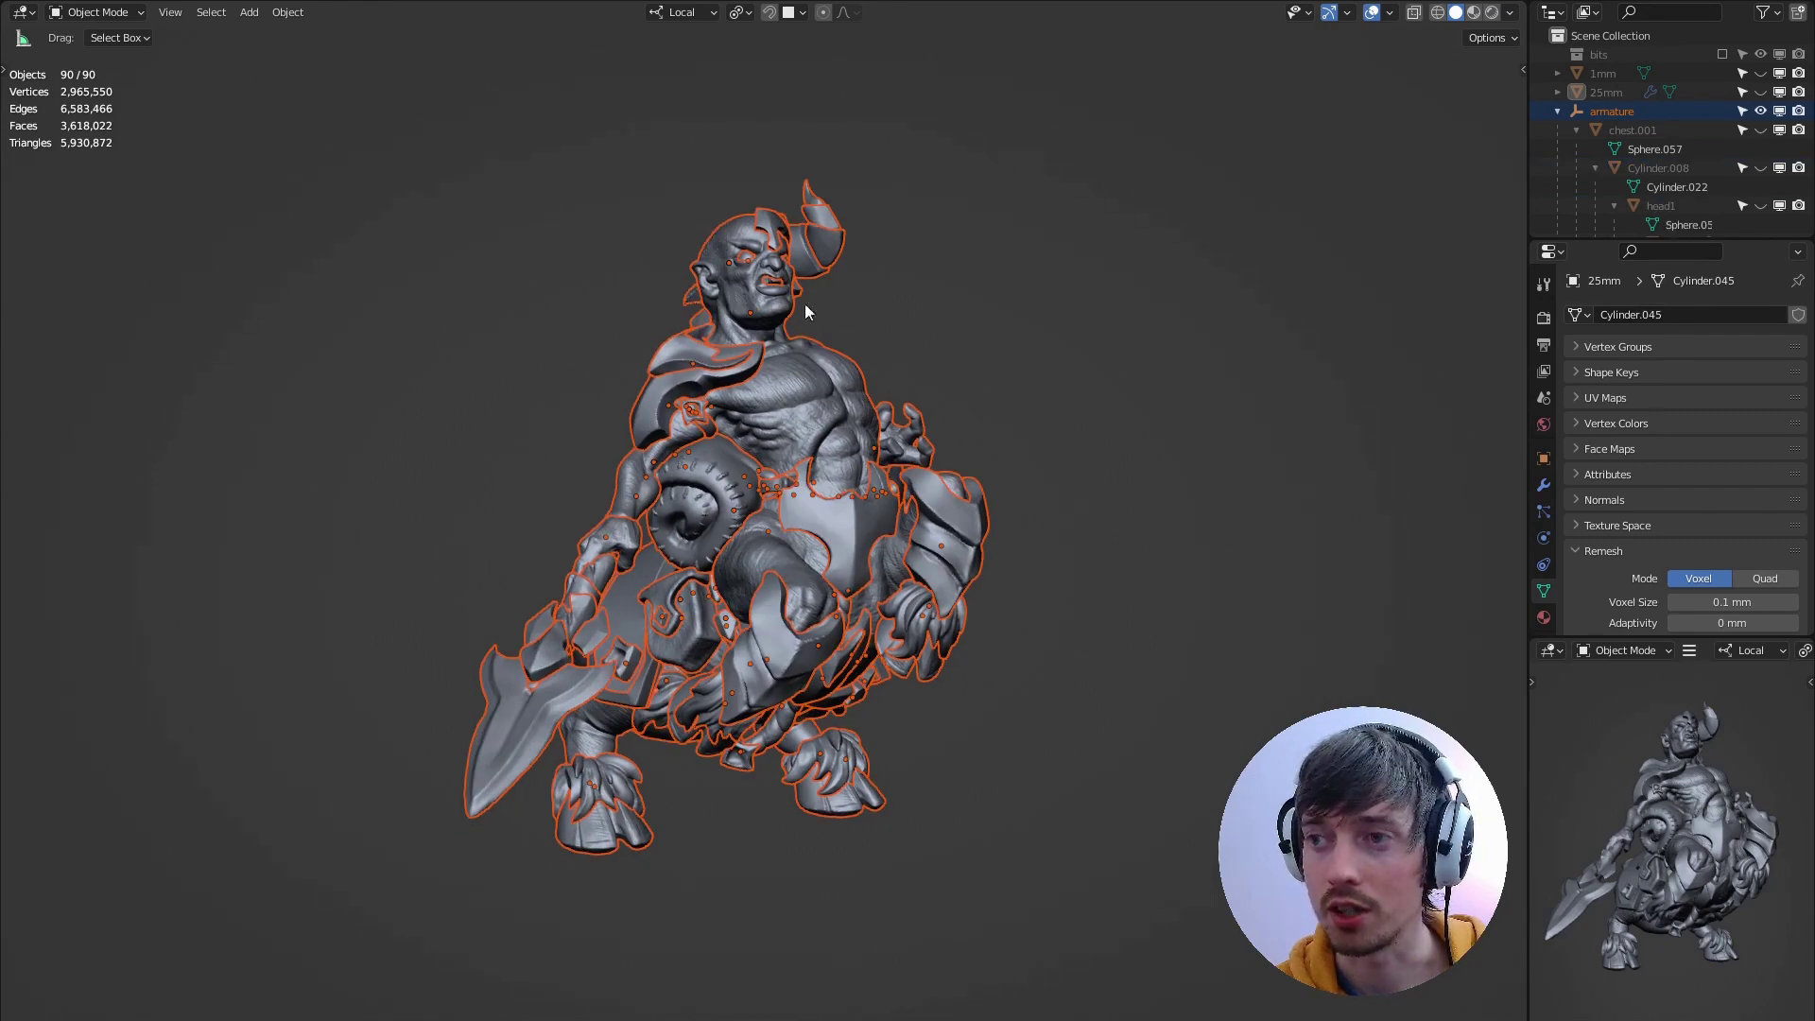
{"action": "middle_click_drag", "start_coordinate": [595, 147], "coordinate": [742, 468]}
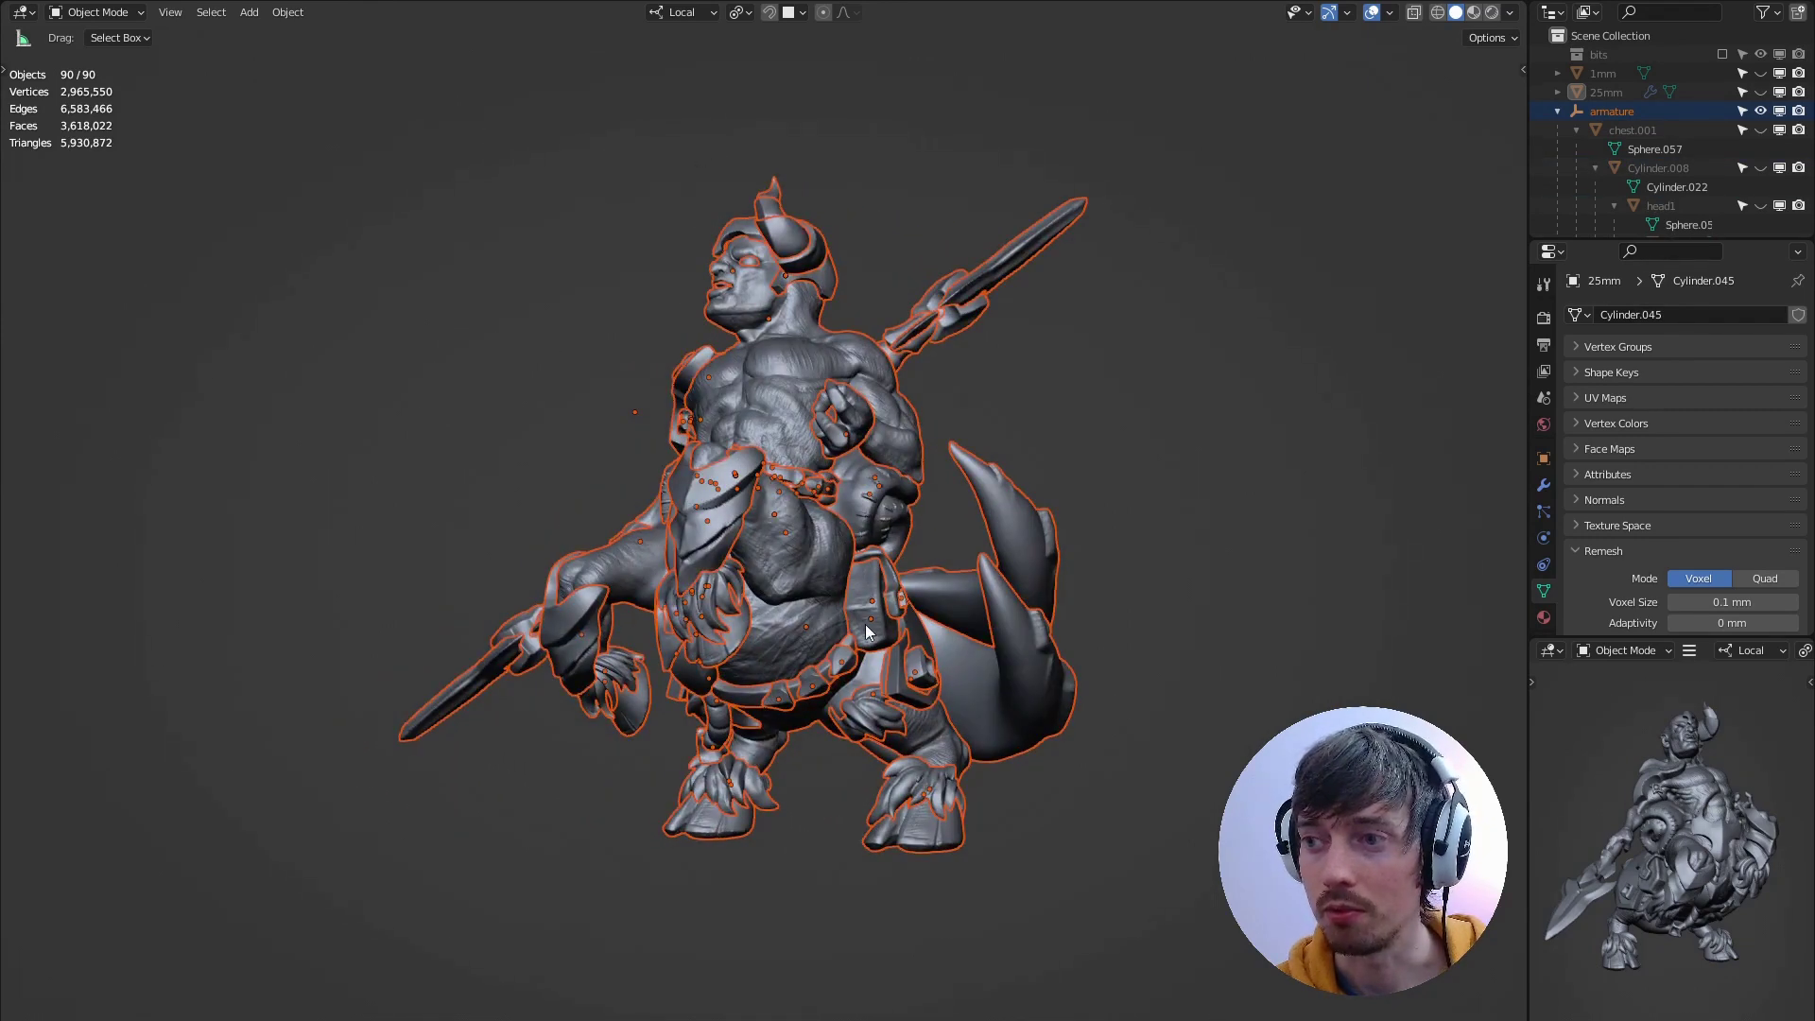
{"action": "middle_click_drag", "start_coordinate": [764, 249], "coordinate": [656, 279]}
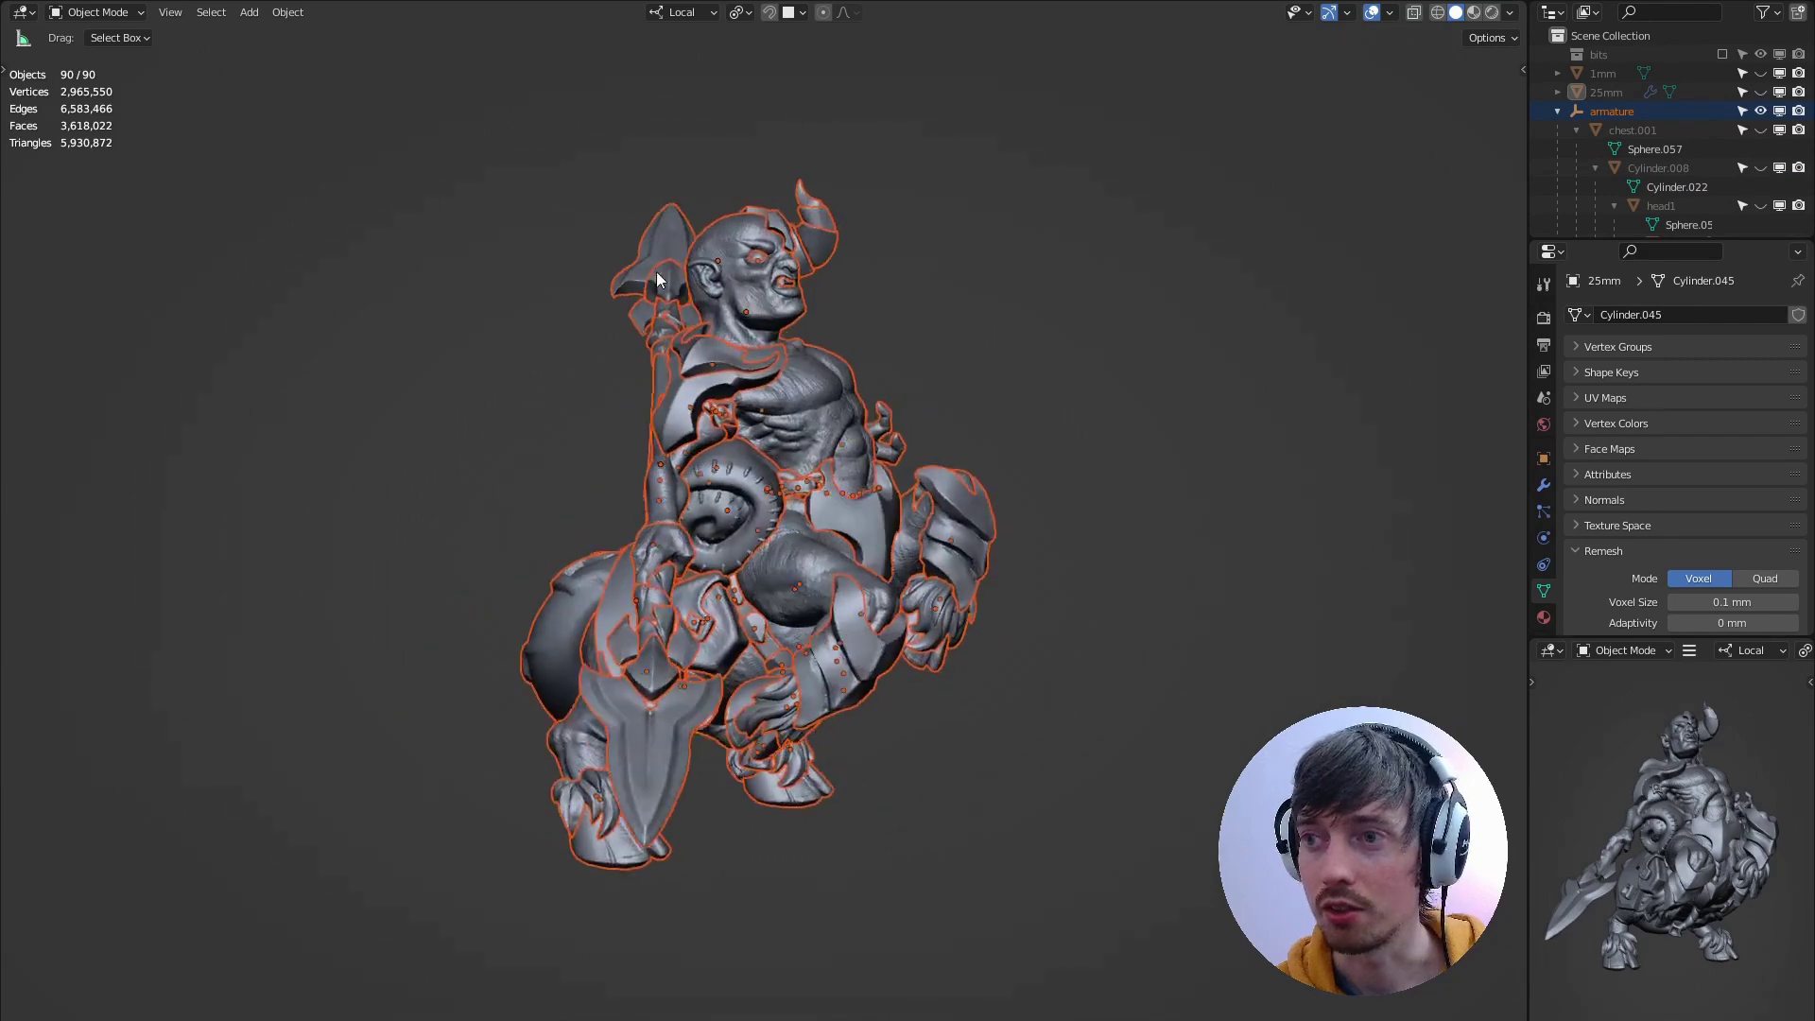
{"action": "middle_click_drag", "start_coordinate": [864, 250], "coordinate": [915, 228]}
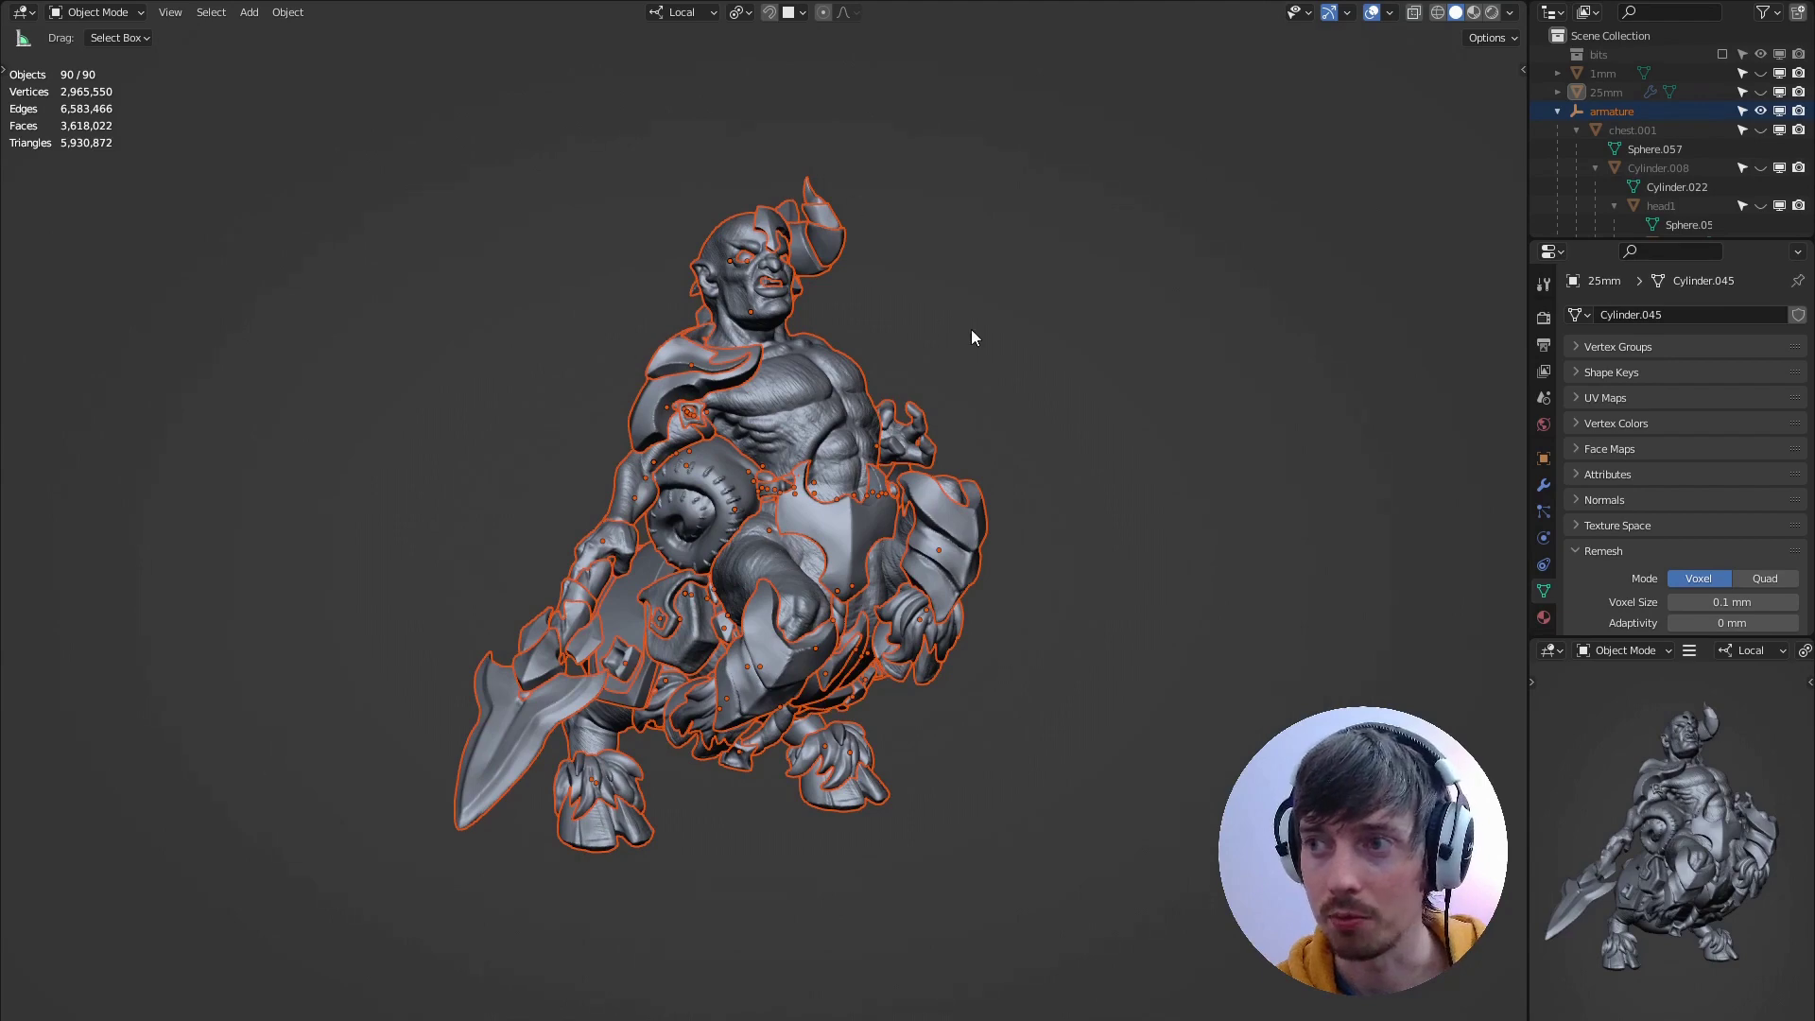
{"action": "middle_click_drag", "start_coordinate": [973, 337], "coordinate": [810, 391]}
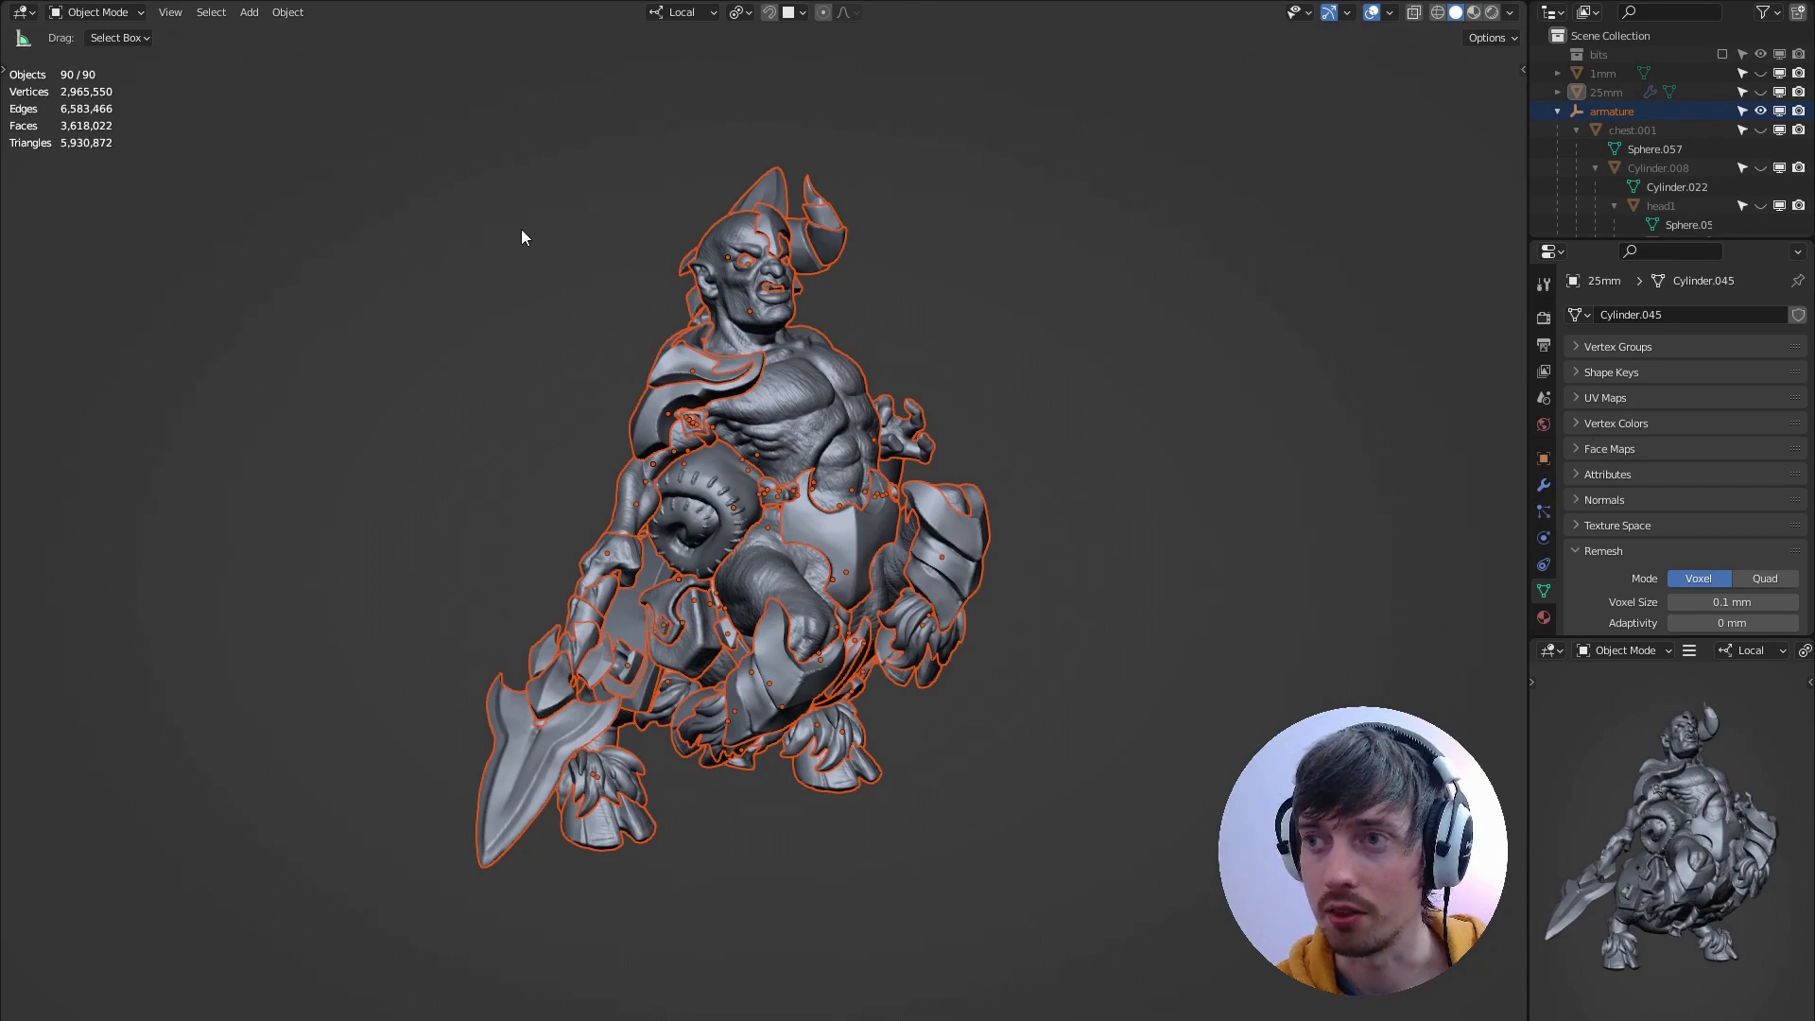
{"action": "middle_click_drag", "start_coordinate": [860, 287], "coordinate": [972, 223]}
Make all selected objects single user.
{"action": "key", "text": "grave"}
{"action": "left_click", "coordinate": [815, 98]}
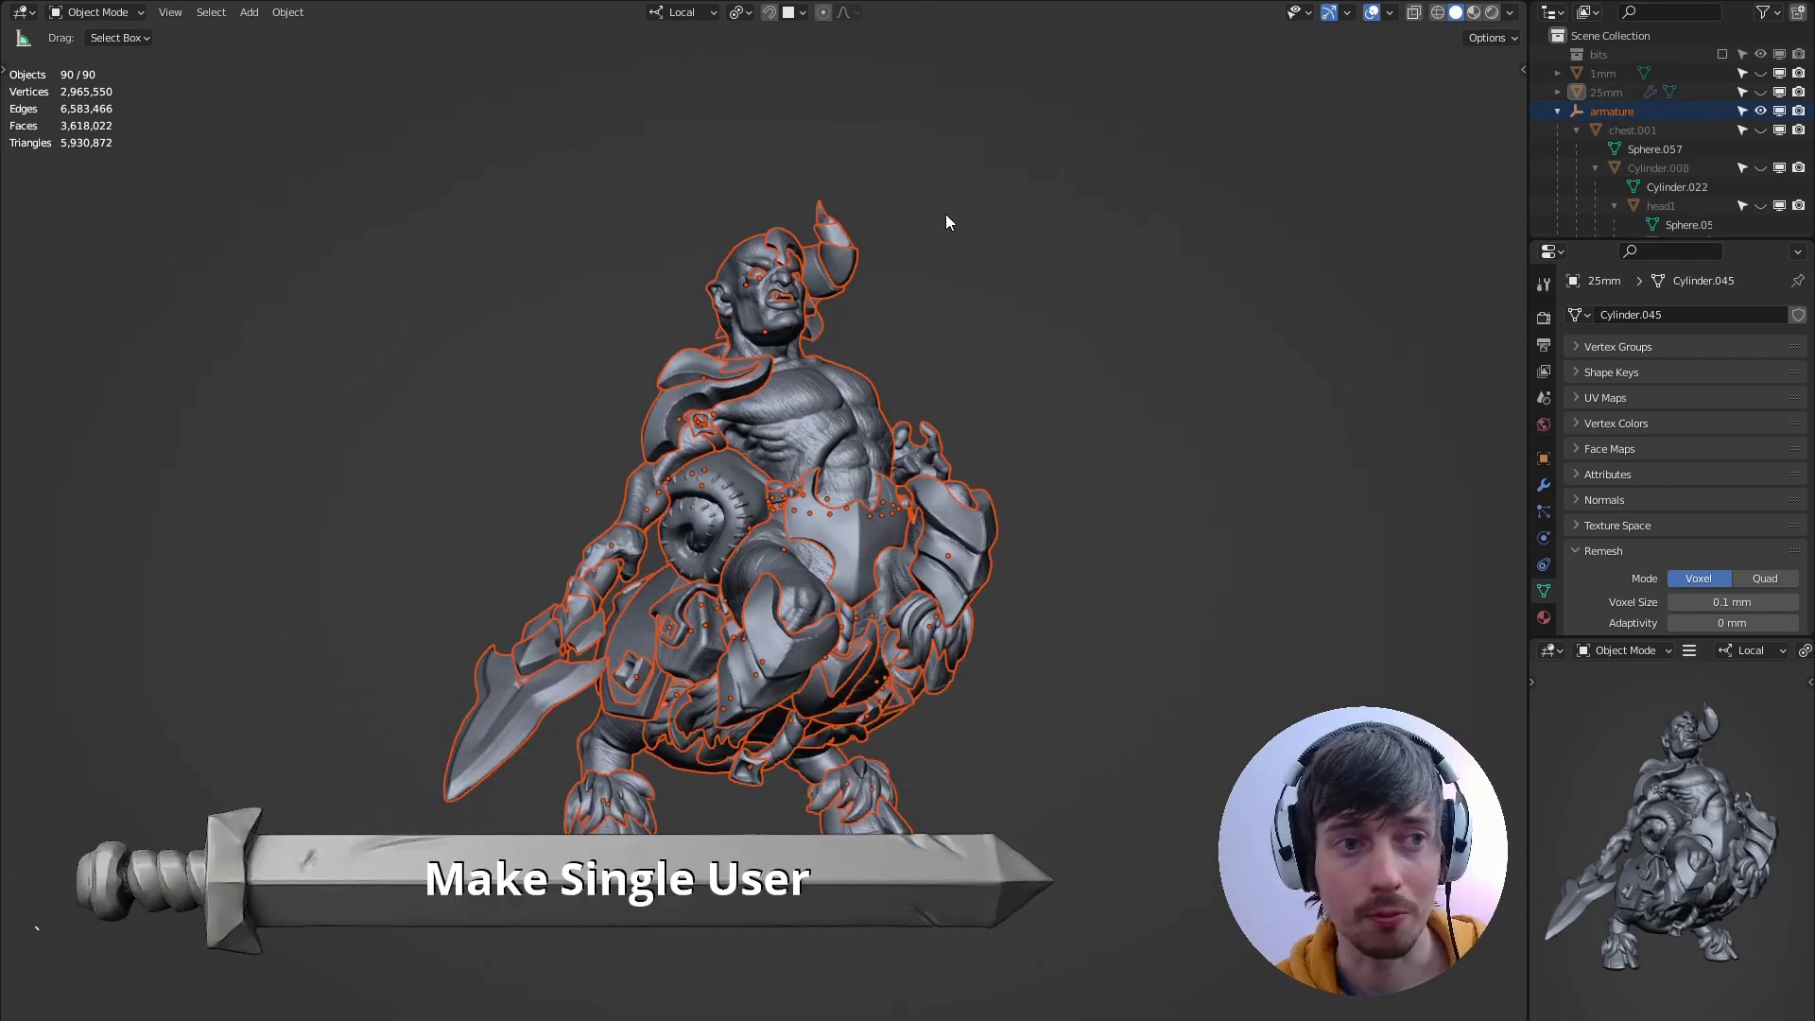
{"action": "key", "text": "u"}
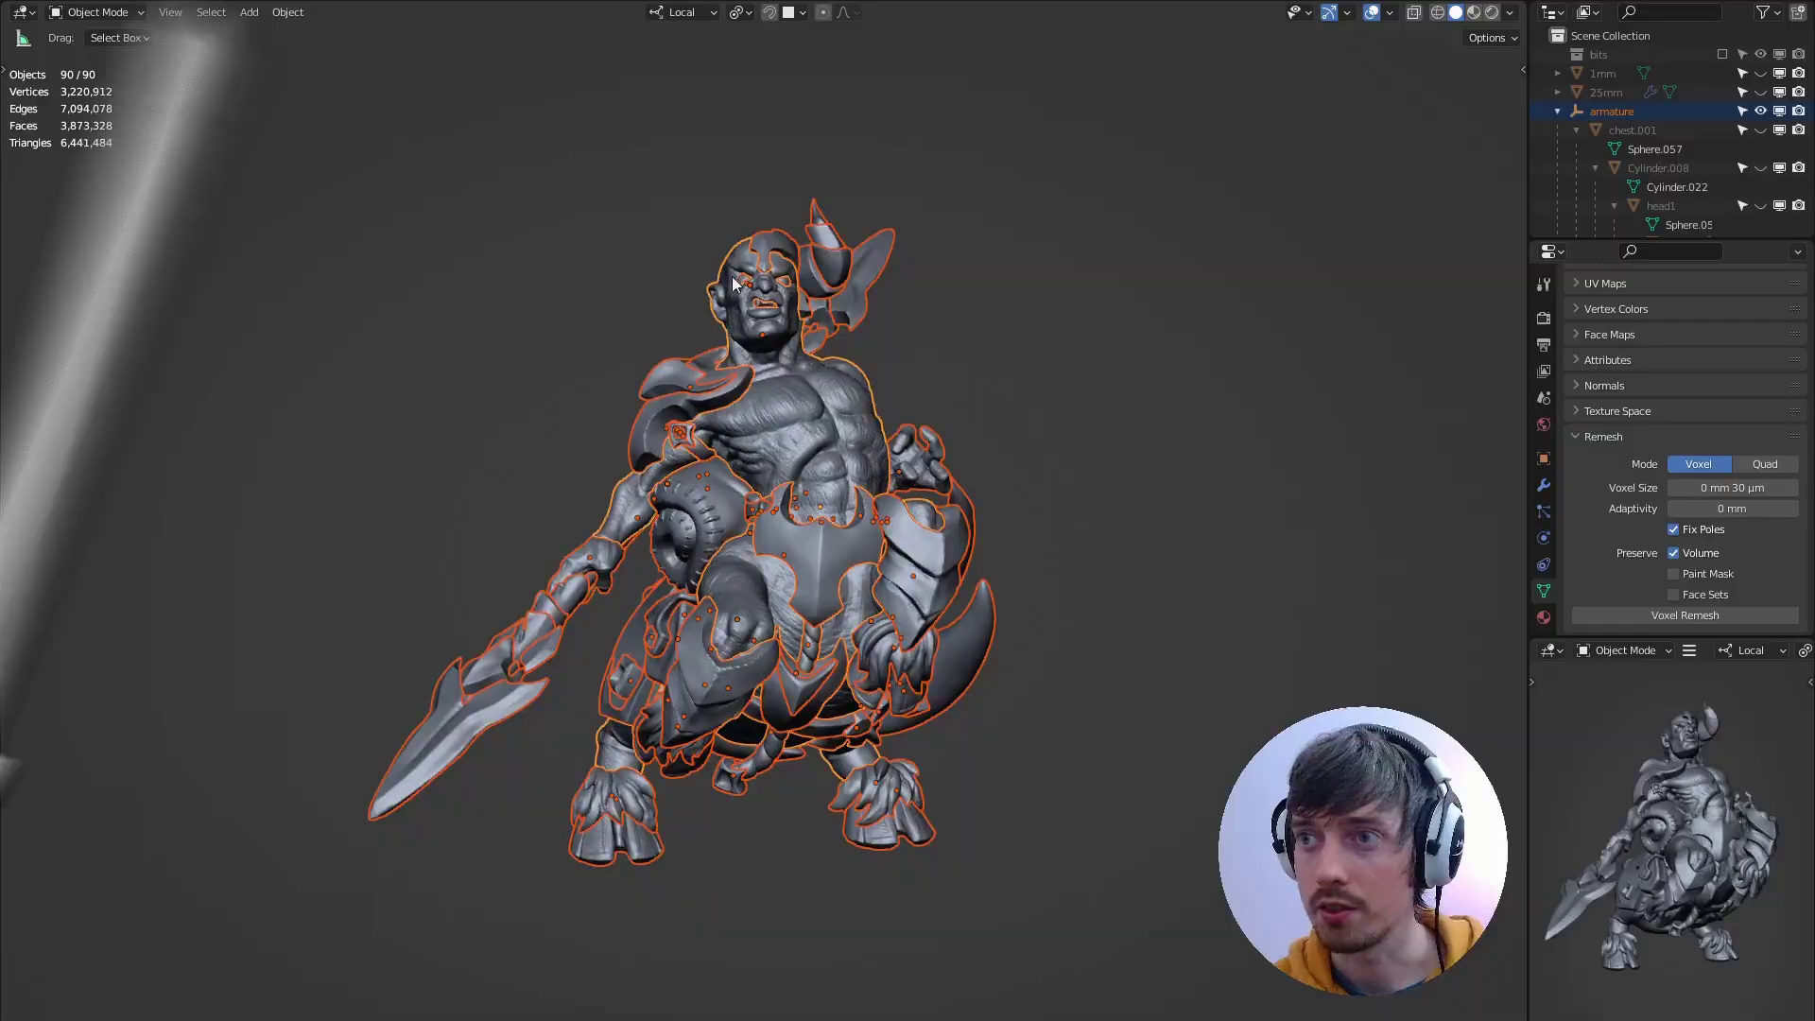
Select the spear blade, examine its Mirror modifier on the Z axis, and clear the selection.
{"action": "middle_click_drag", "start_coordinate": [483, 119], "coordinate": [531, 112]}
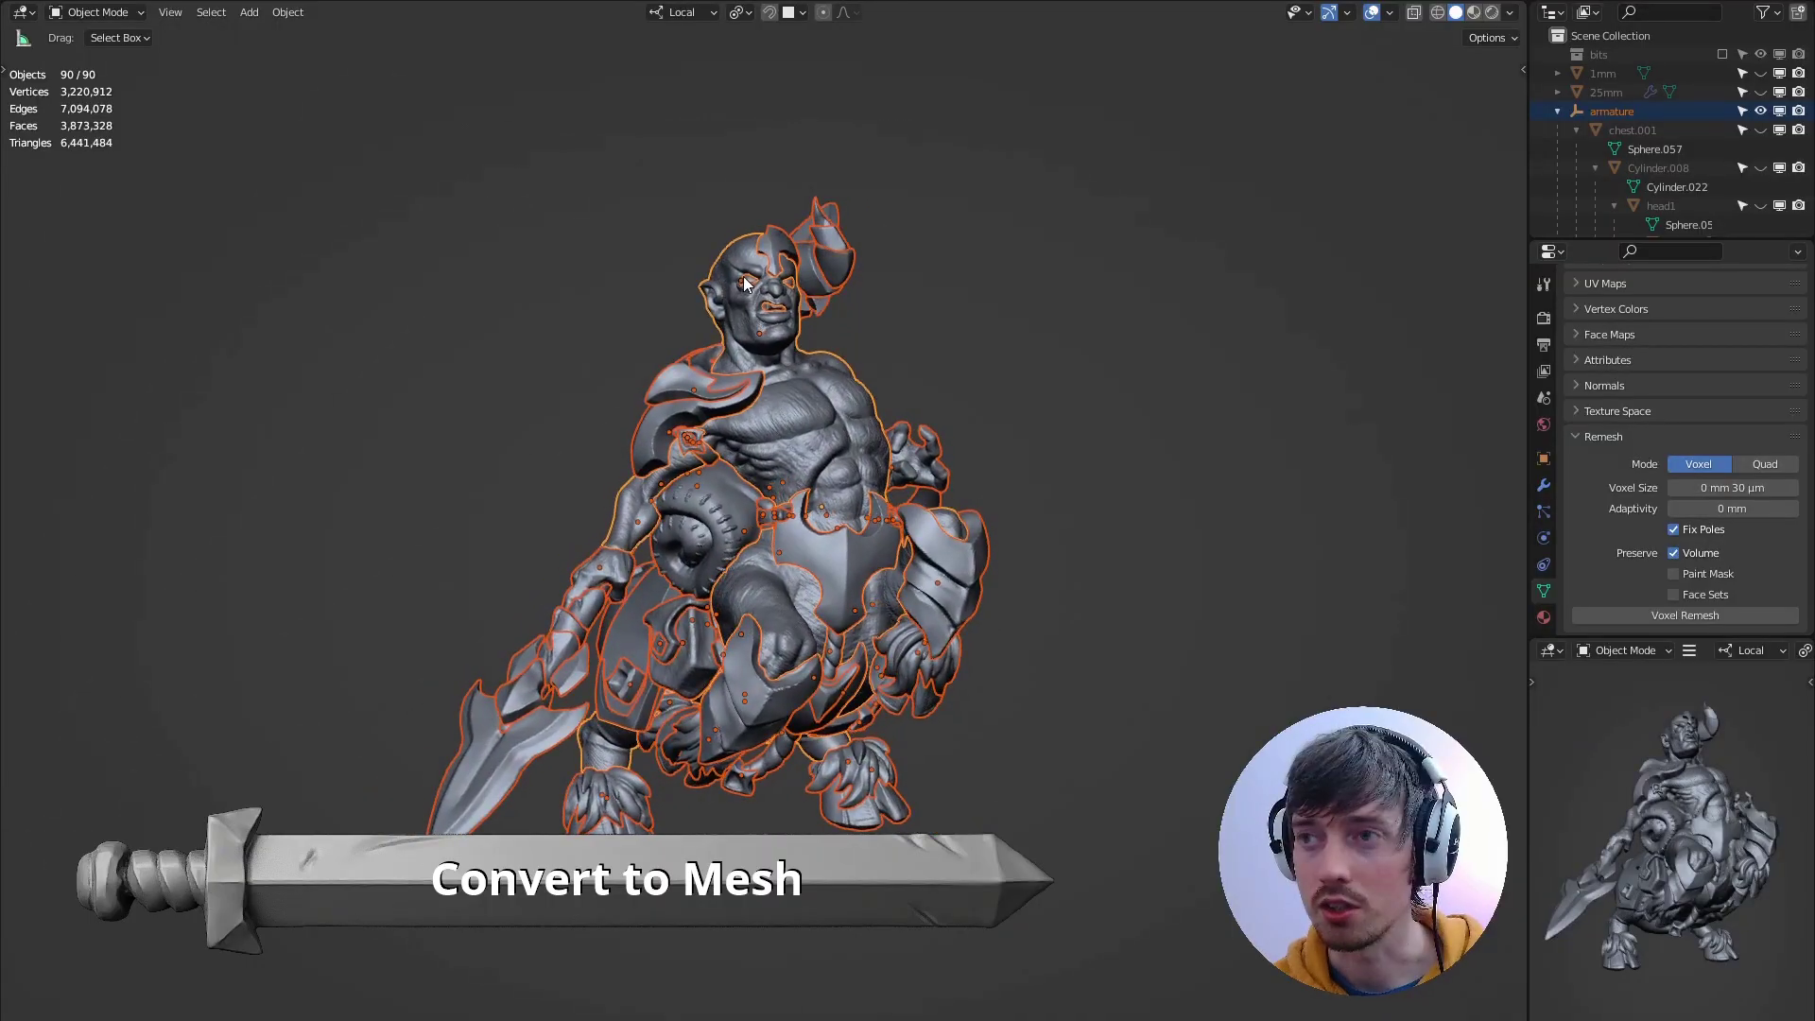
{"action": "middle_click_drag", "start_coordinate": [340, 242], "coordinate": [774, 225]}
{"action": "left_click", "coordinate": [750, 827]}
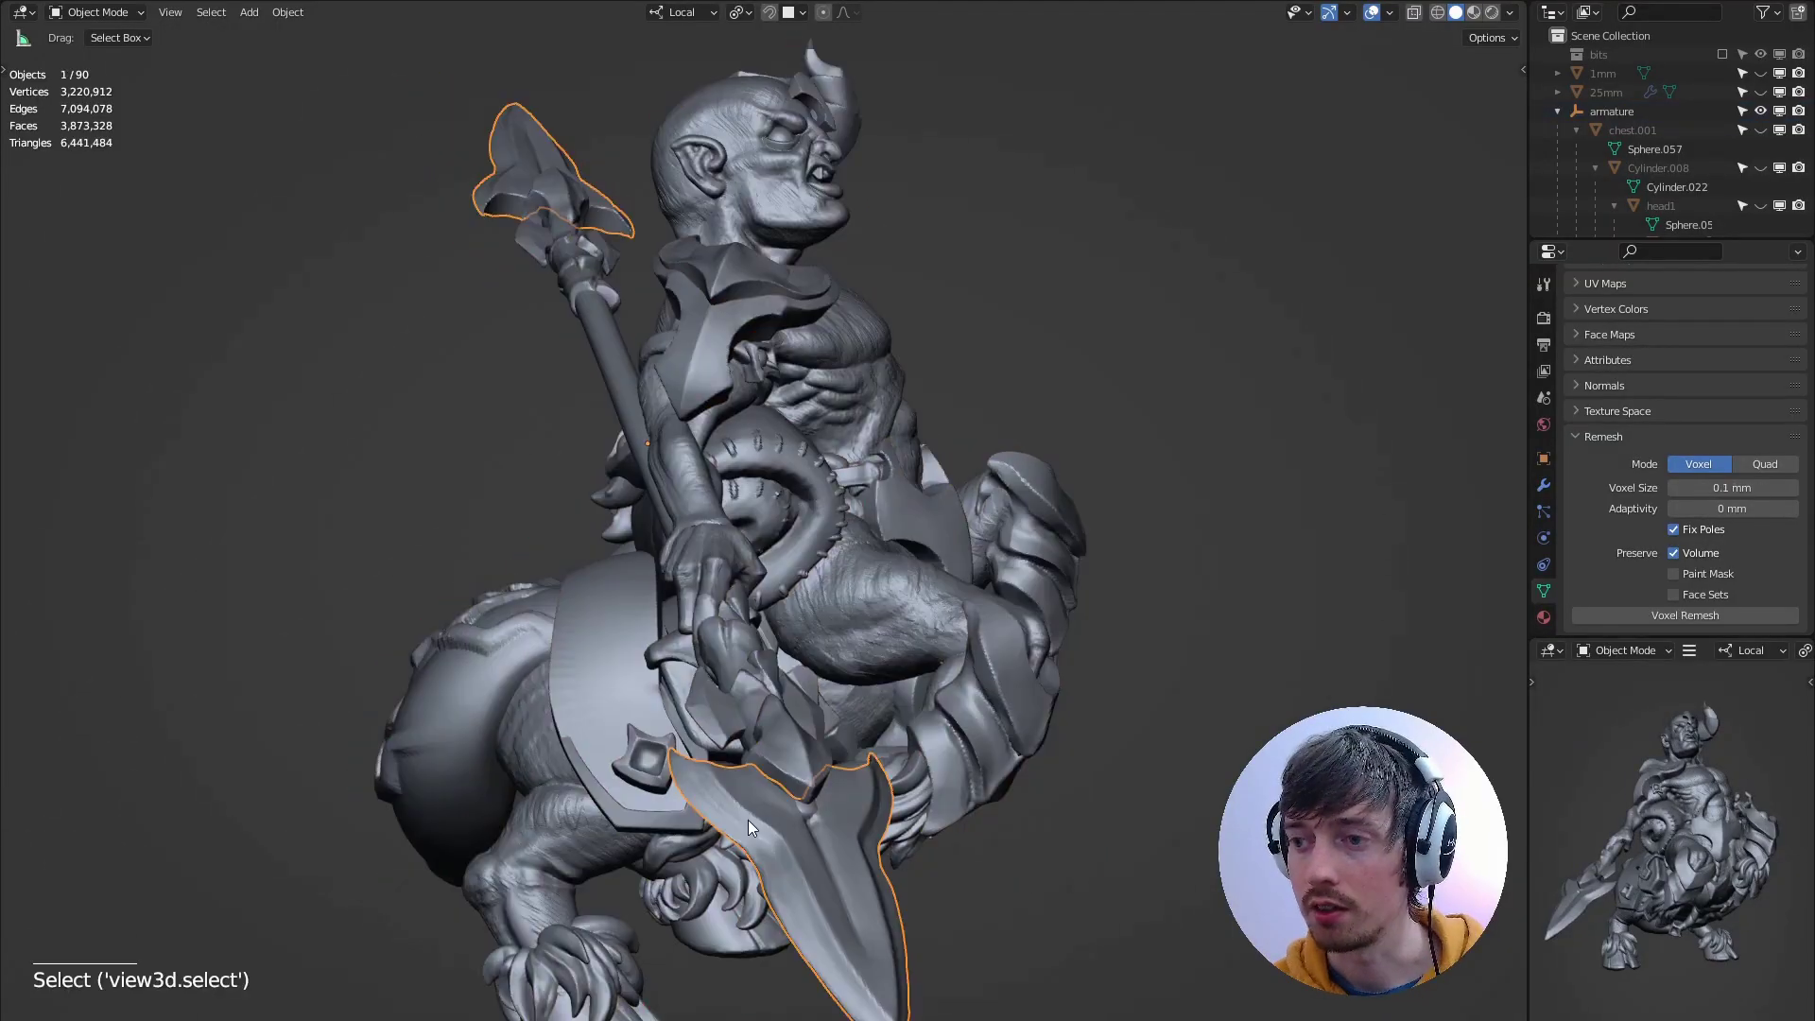
{"action": "middle_click_drag", "start_coordinate": [493, 376], "coordinate": [384, 142]}
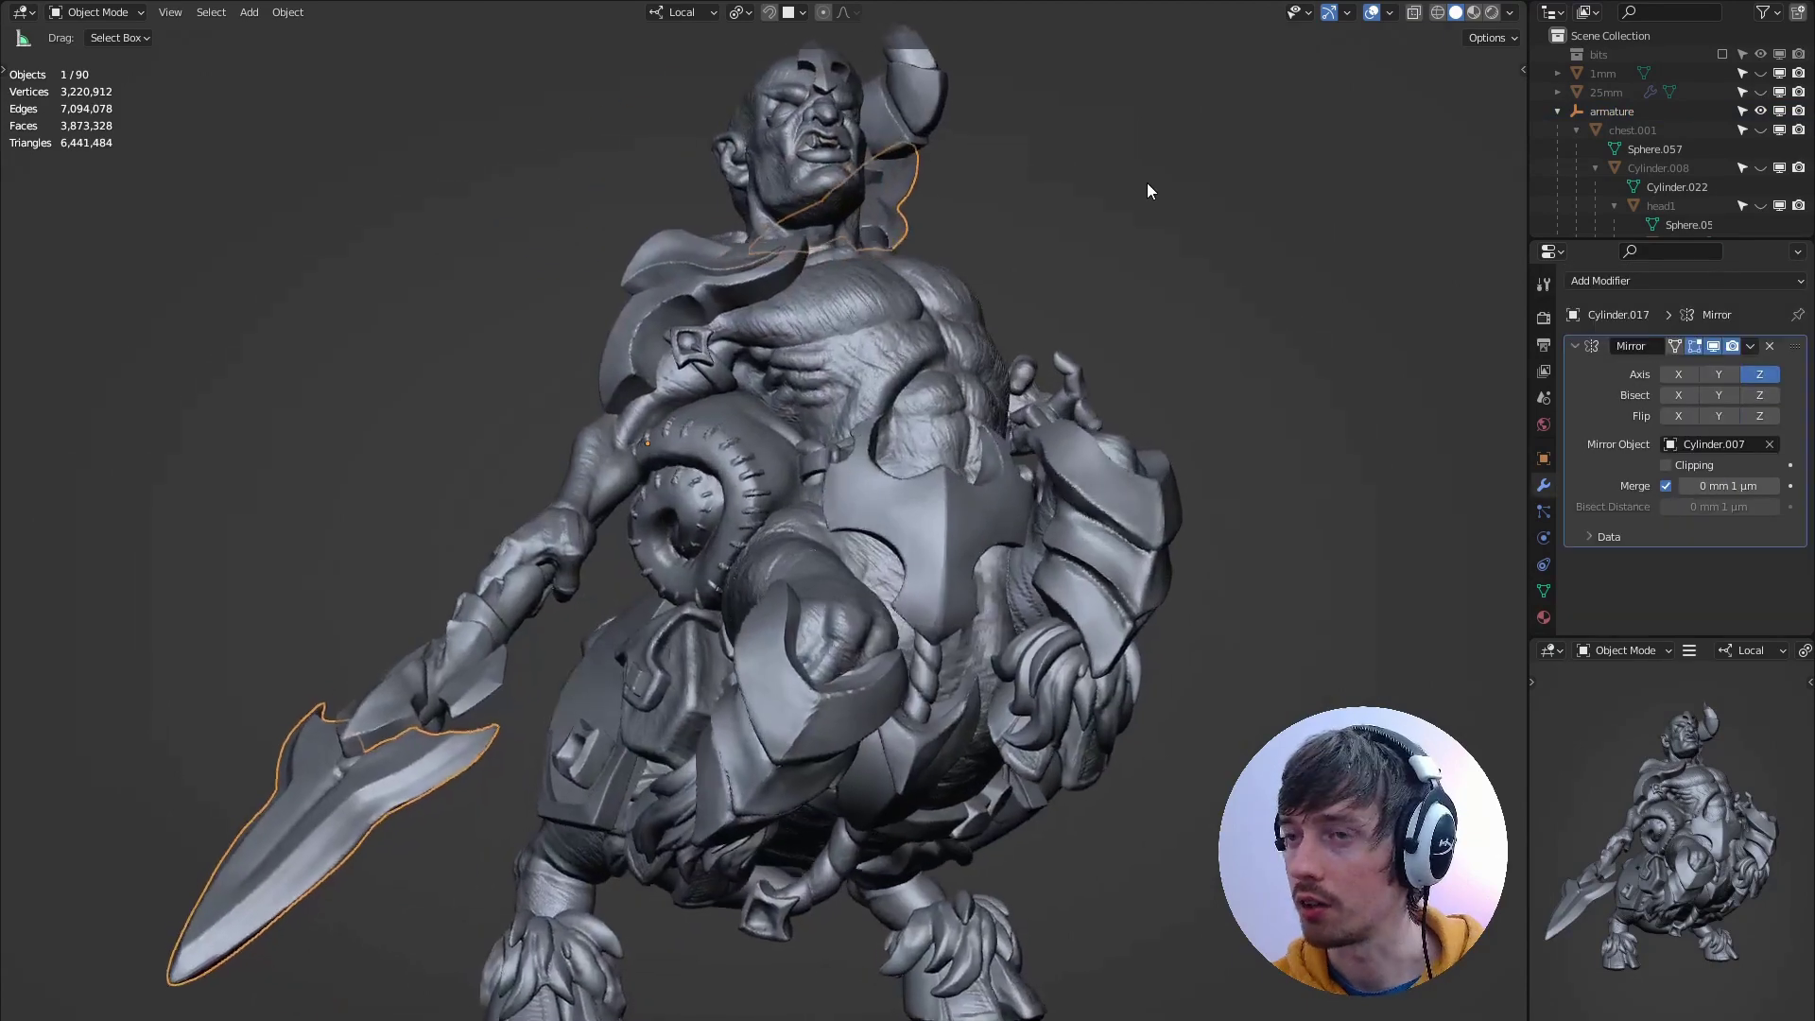
{"action": "middle_click_drag", "start_coordinate": [1137, 223], "coordinate": [1052, 219]}
{"action": "scroll", "coordinate": [1102, 246], "scroll_direction": "up", "scroll_amount": 2}
{"action": "left_click", "coordinate": [666, 132]}
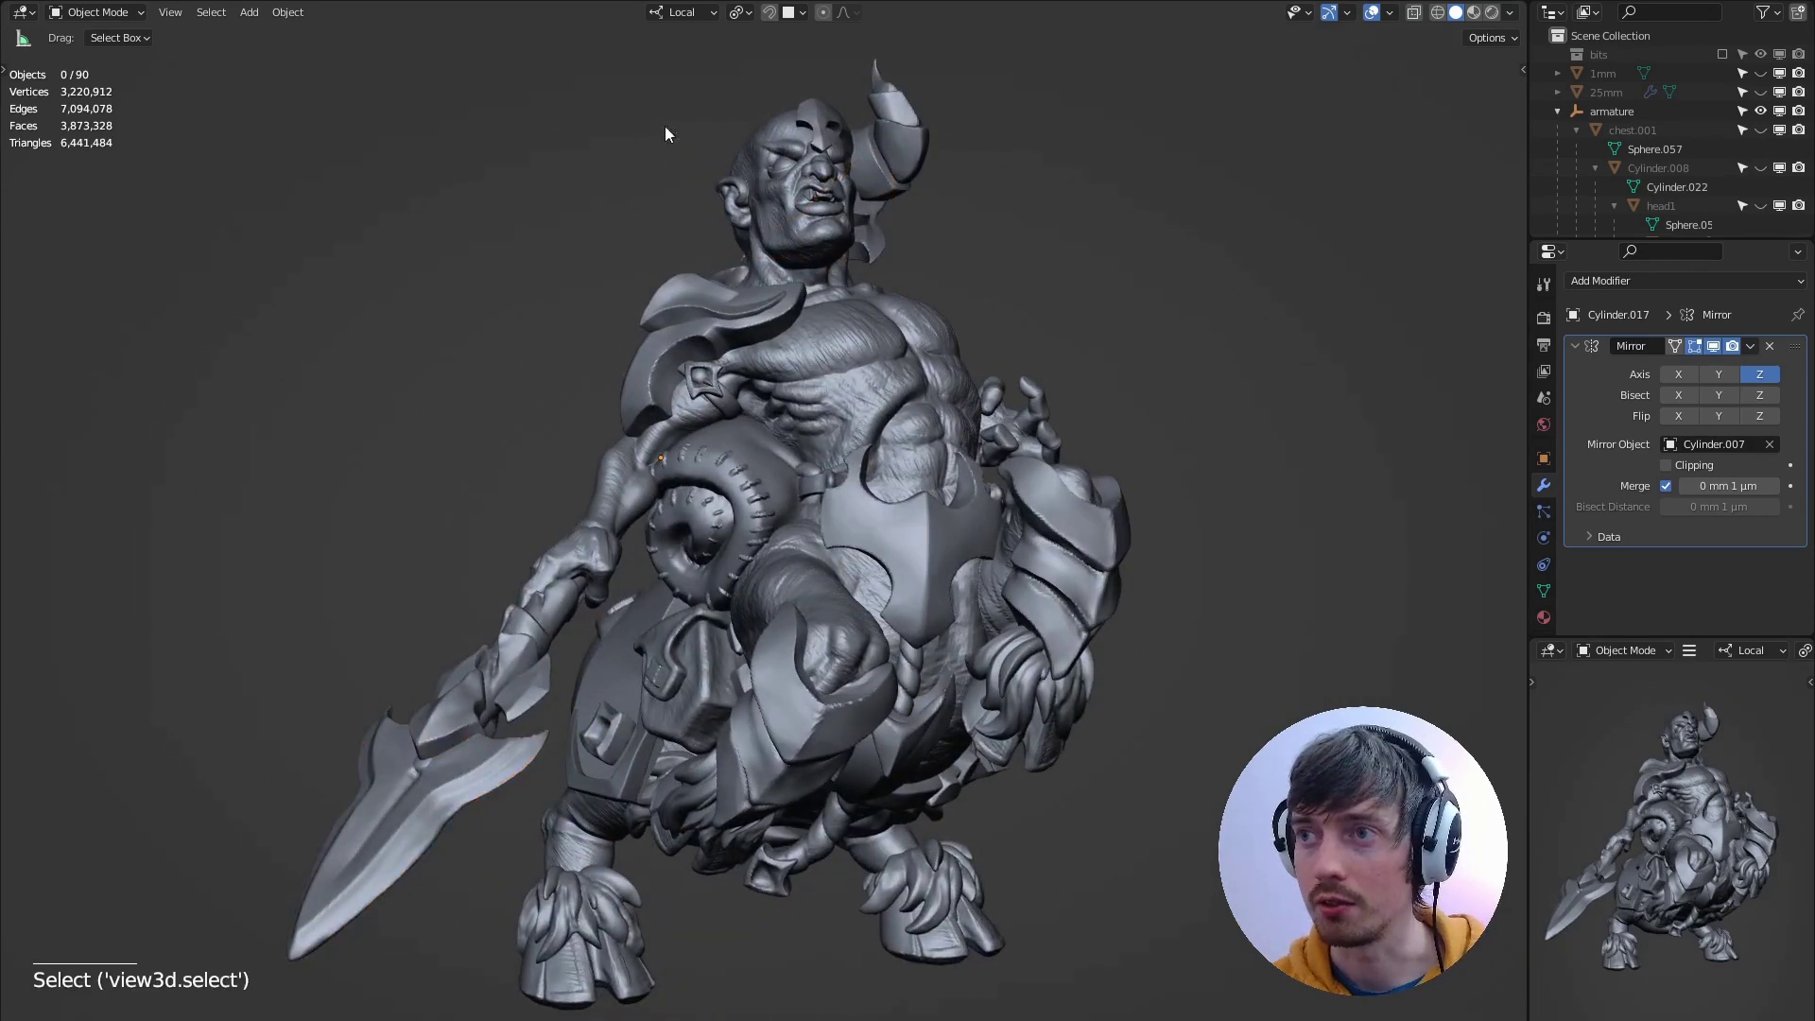
{"action": "middle_click_drag", "start_coordinate": [609, 84], "coordinate": [472, 174]}
{"action": "middle_click_drag", "start_coordinate": [285, 484], "coordinate": [622, 529]}
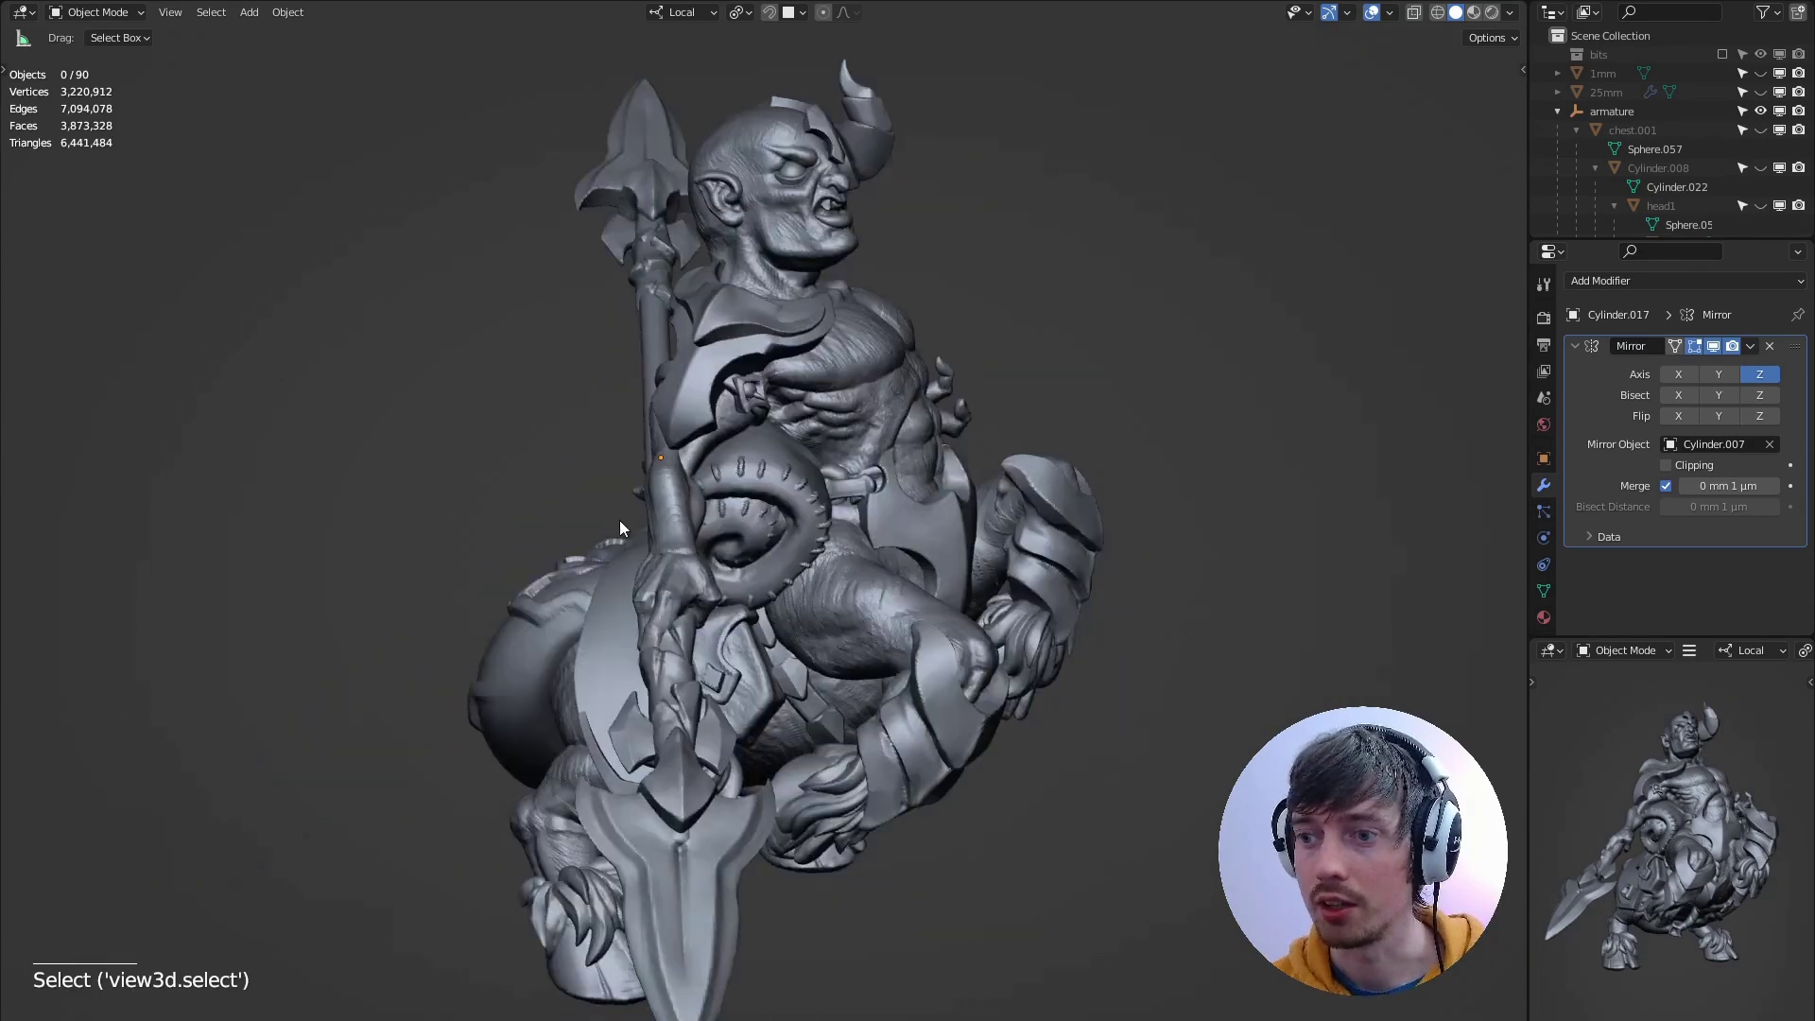
Select all objects of the creature and convert them to mesh.
{"action": "middle_click_drag", "start_coordinate": [658, 728], "coordinate": [991, 193]}
{"action": "key", "text": "a"}
{"action": "key", "text": "u"}
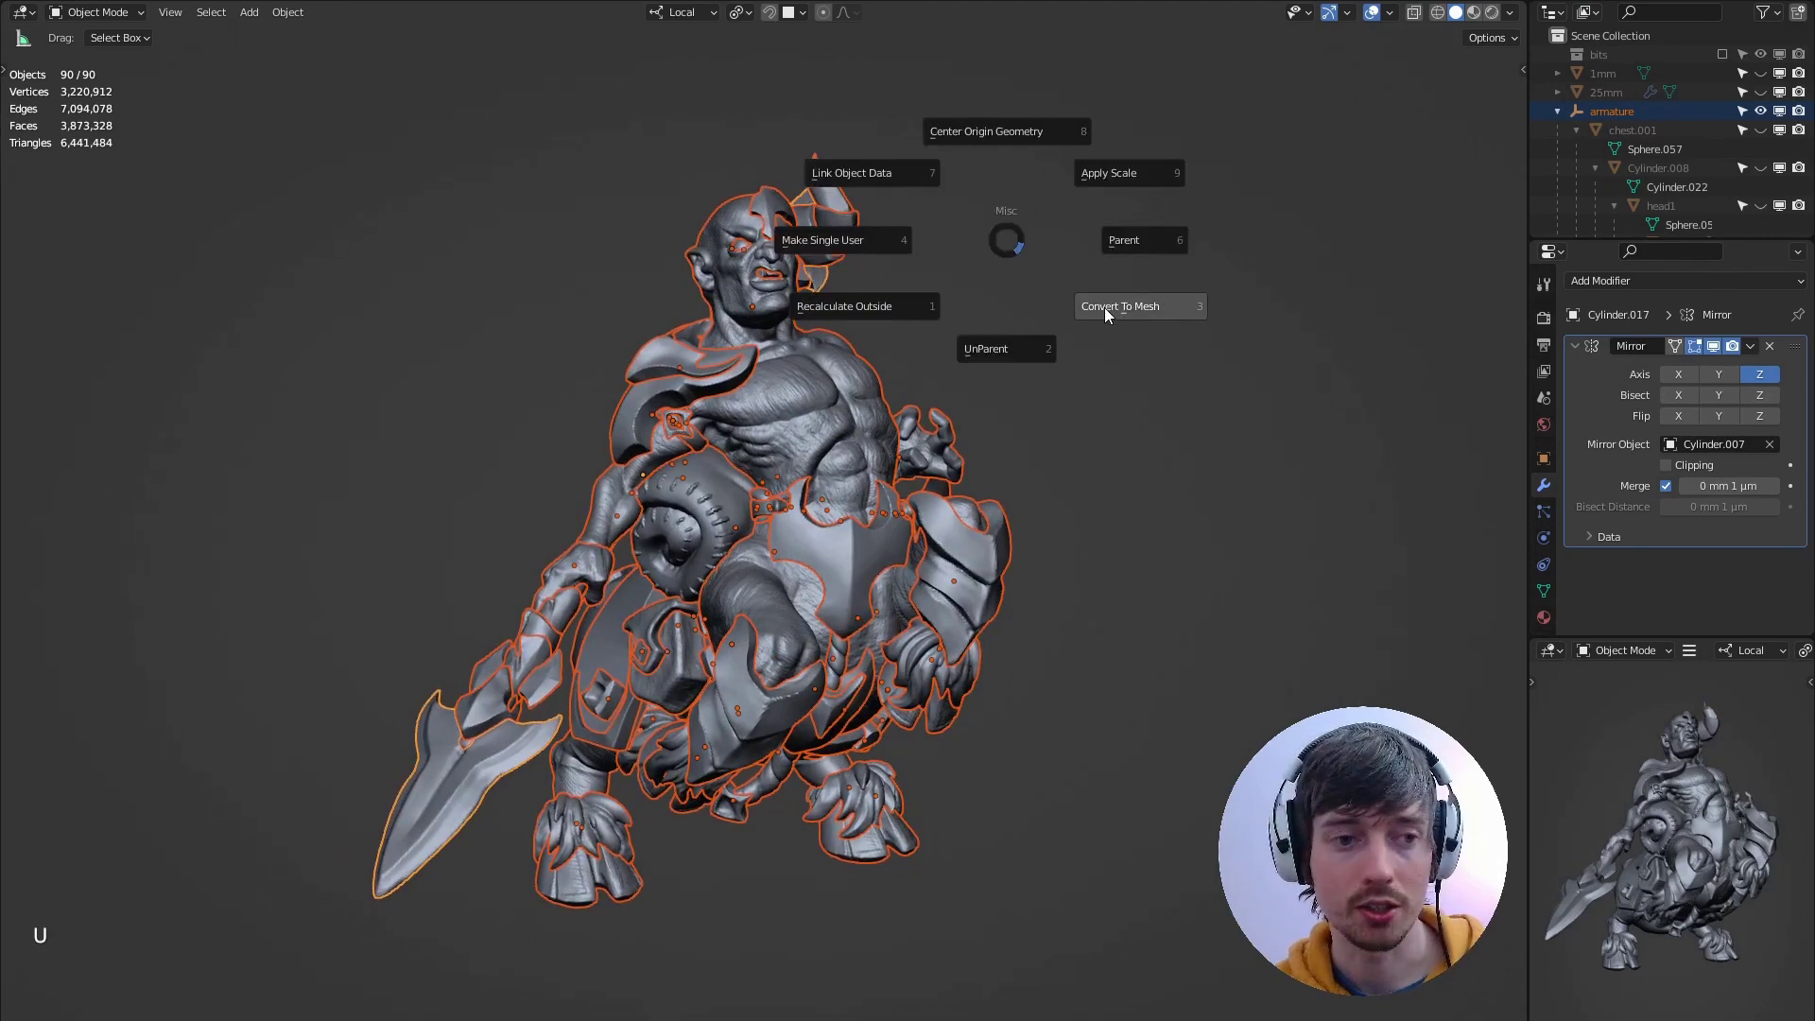
{"action": "left_click", "coordinate": [1104, 308]}
Select the converted spear blades and check both ends of the spear from the side.
{"action": "left_click", "coordinate": [676, 281]}
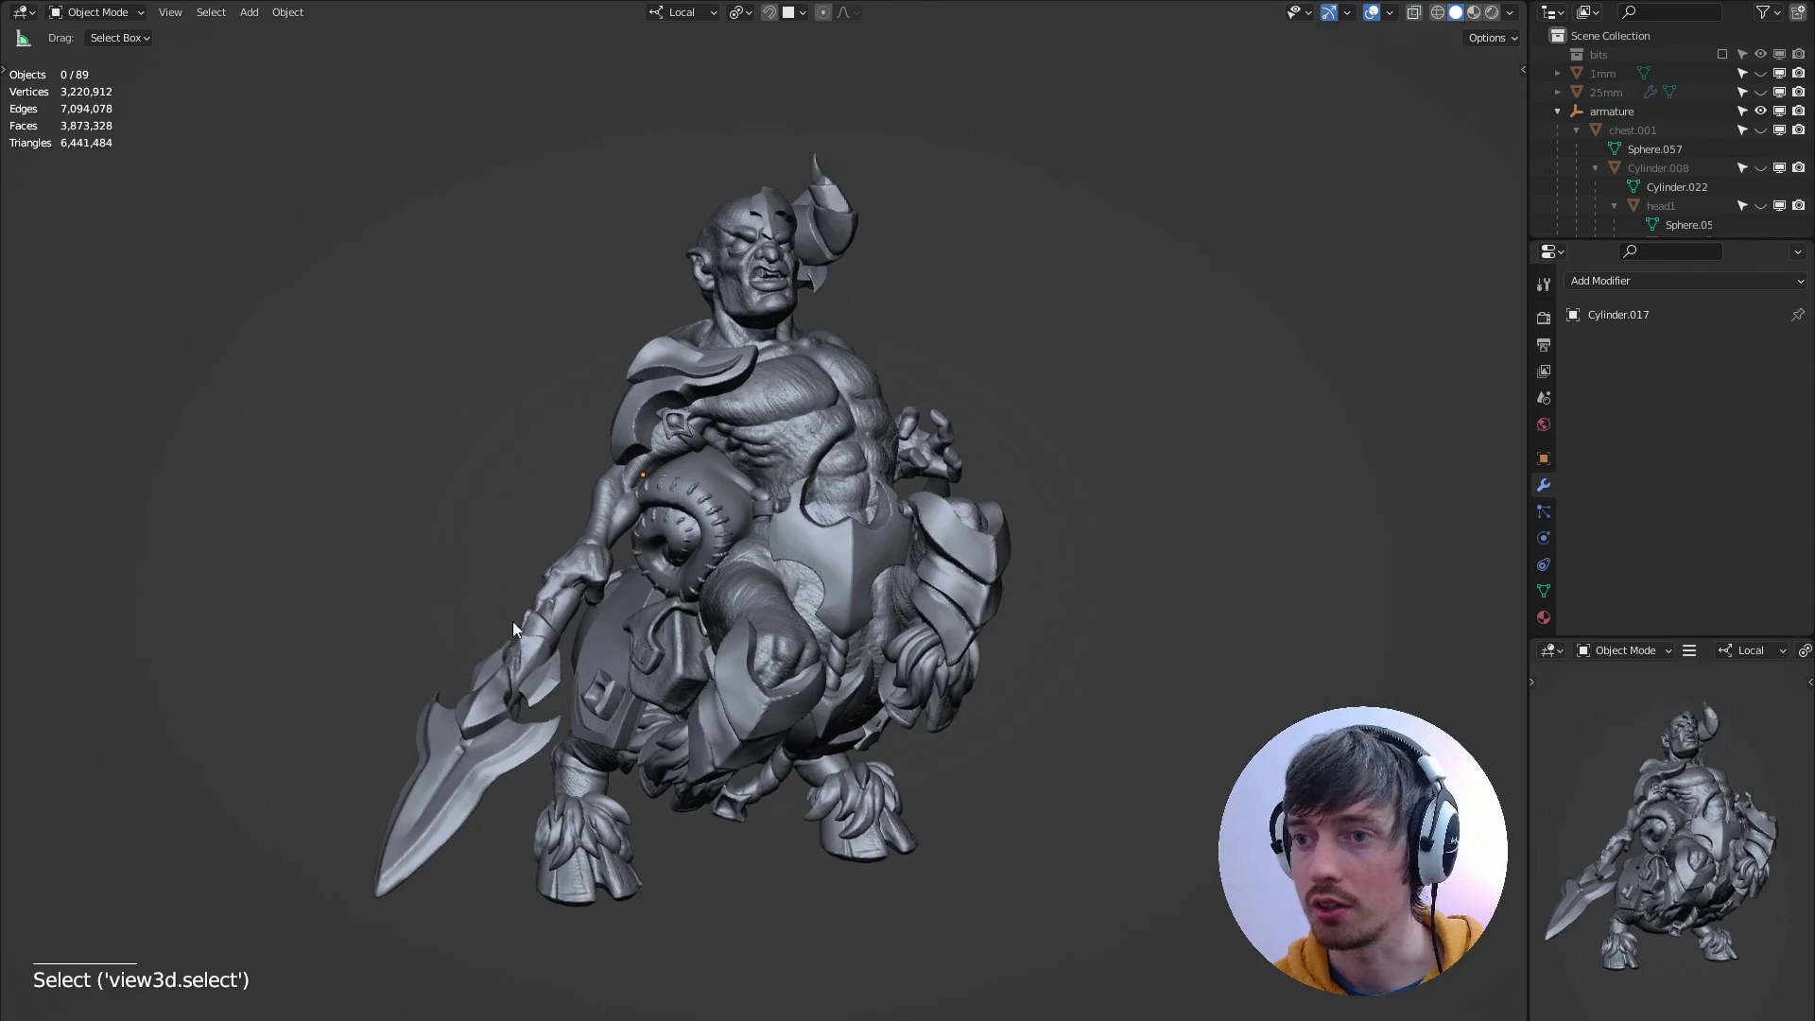
{"action": "middle_click_drag", "start_coordinate": [494, 194], "coordinate": [688, 229]}
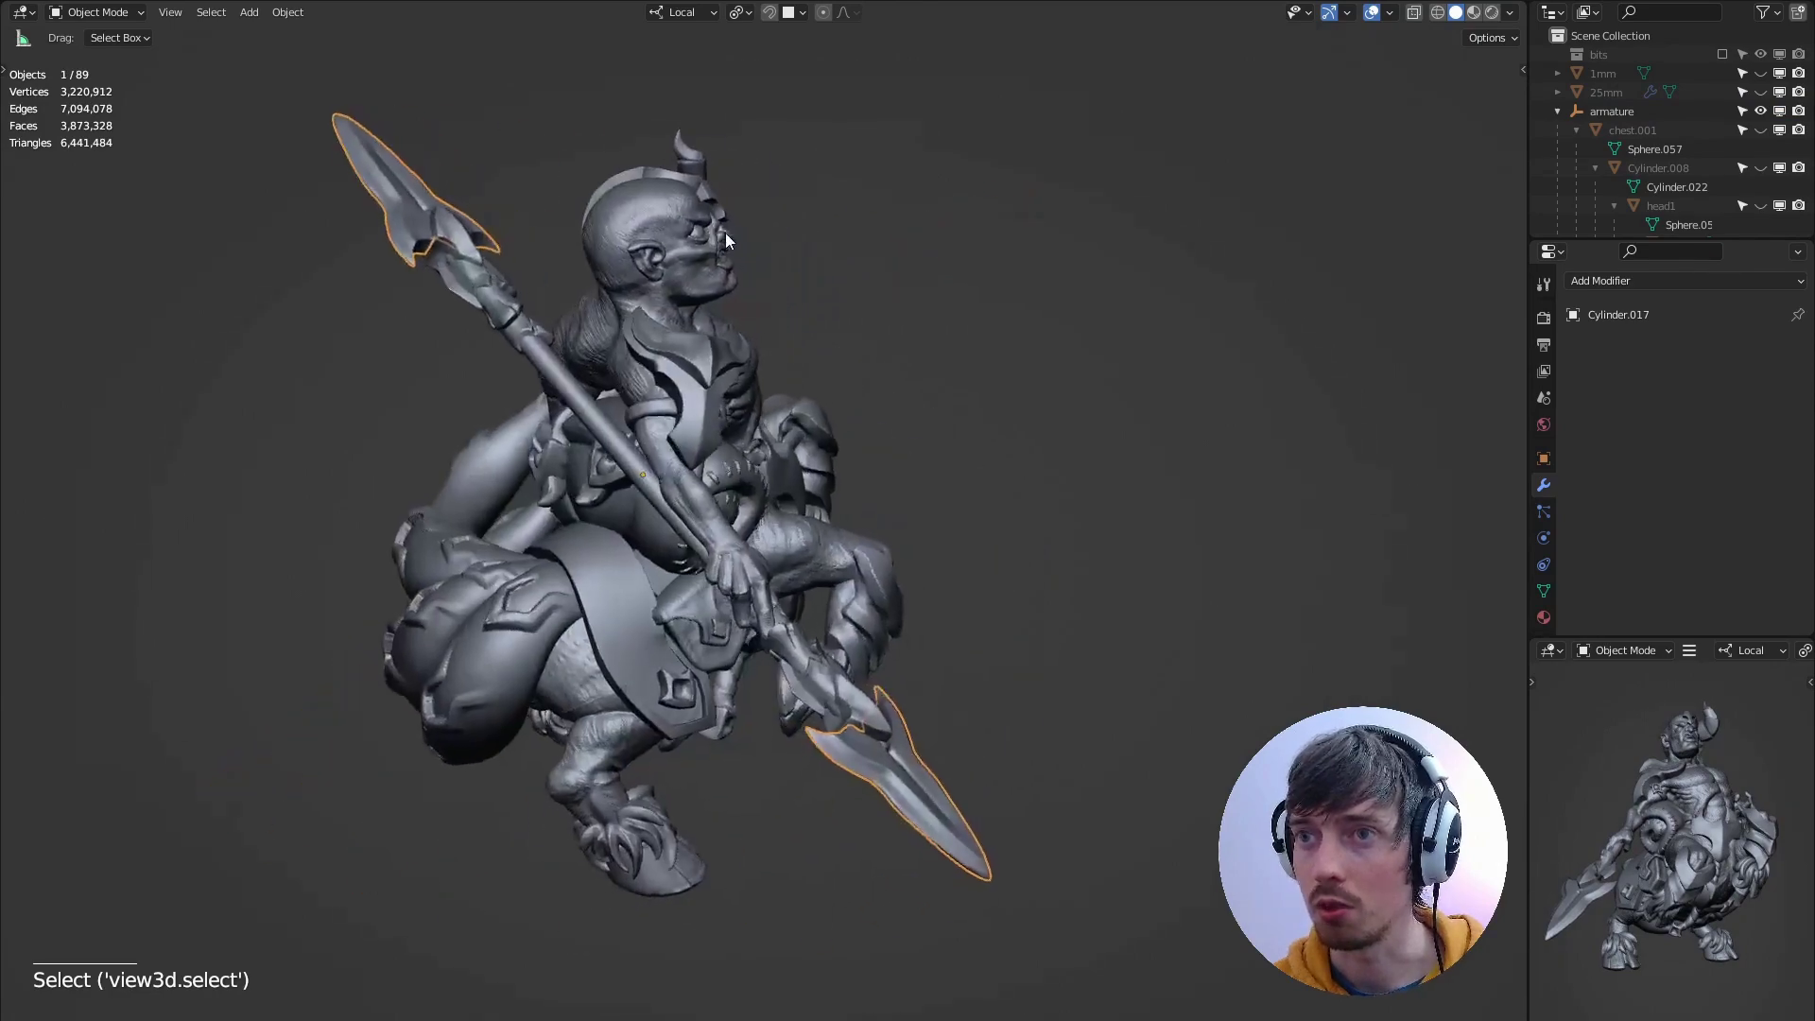
{"action": "middle_click_drag", "start_coordinate": [725, 233], "coordinate": [581, 180]}
Select all objects with the chest as the active object and join them.
{"action": "key", "text": "a"}
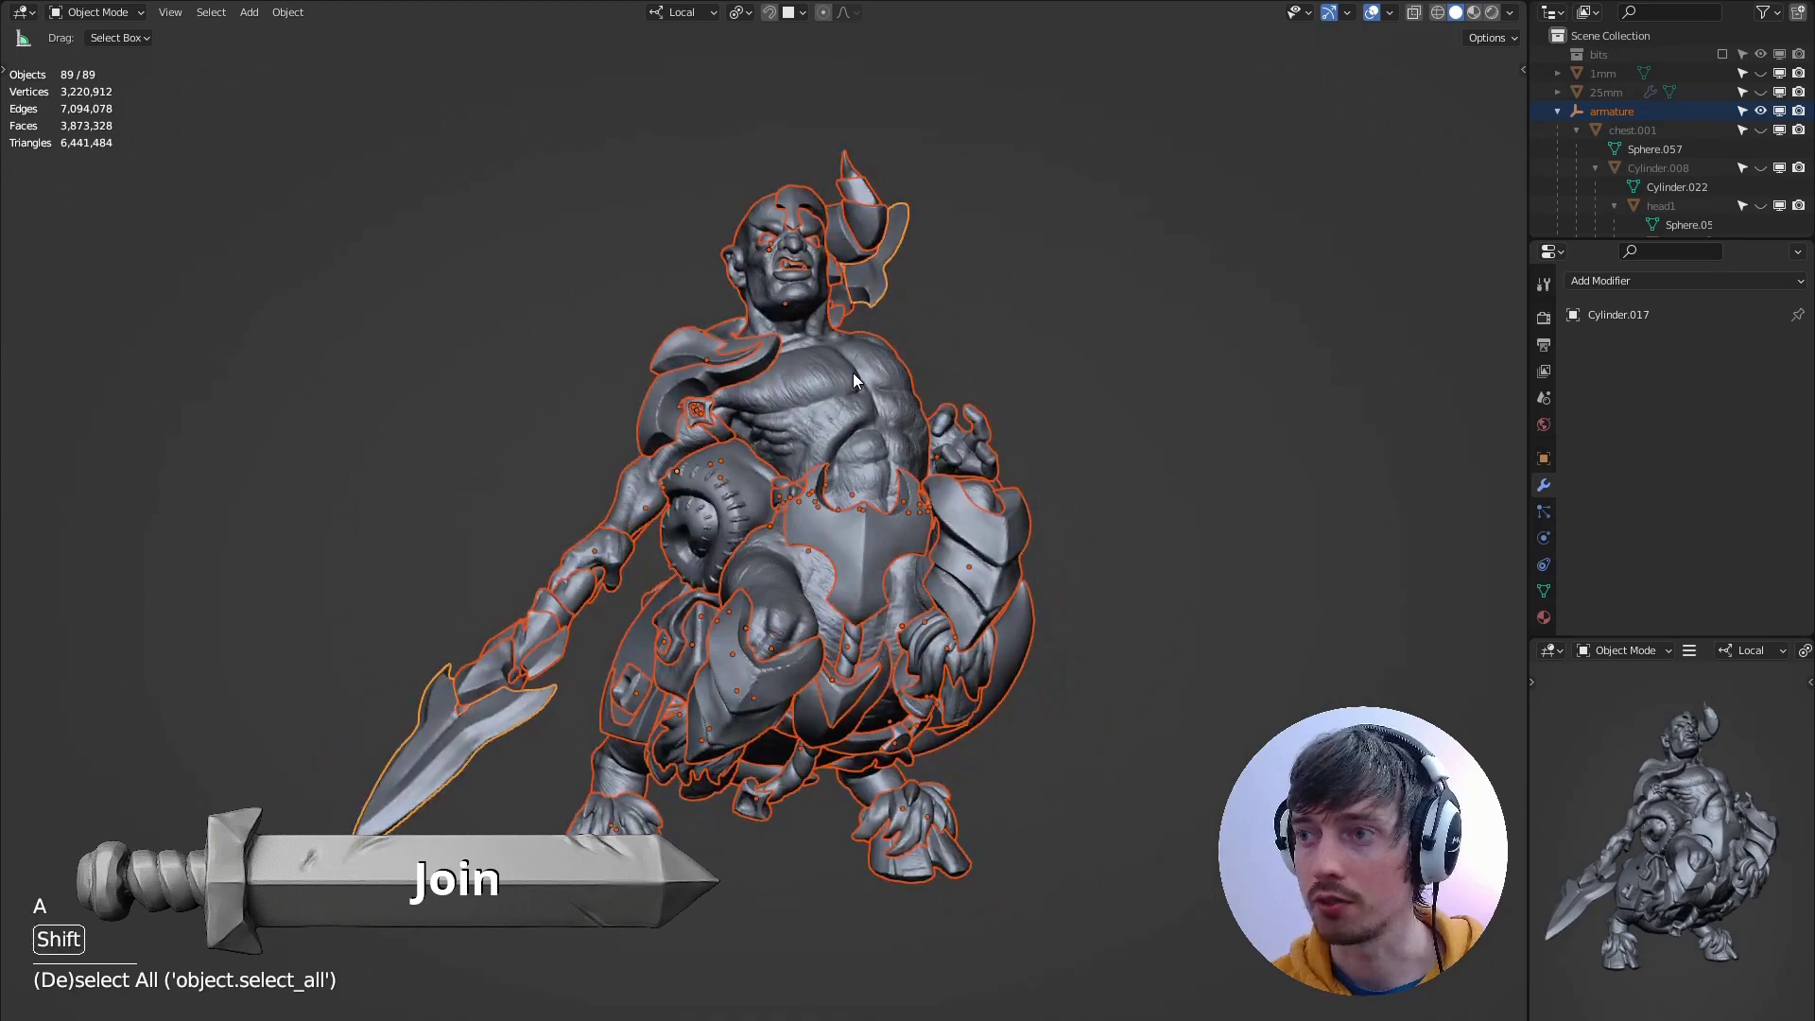
{"action": "left_click", "coordinate": [847, 371], "text": "shift"}
{"action": "middle_click_drag", "start_coordinate": [409, 95], "coordinate": [828, 401]}
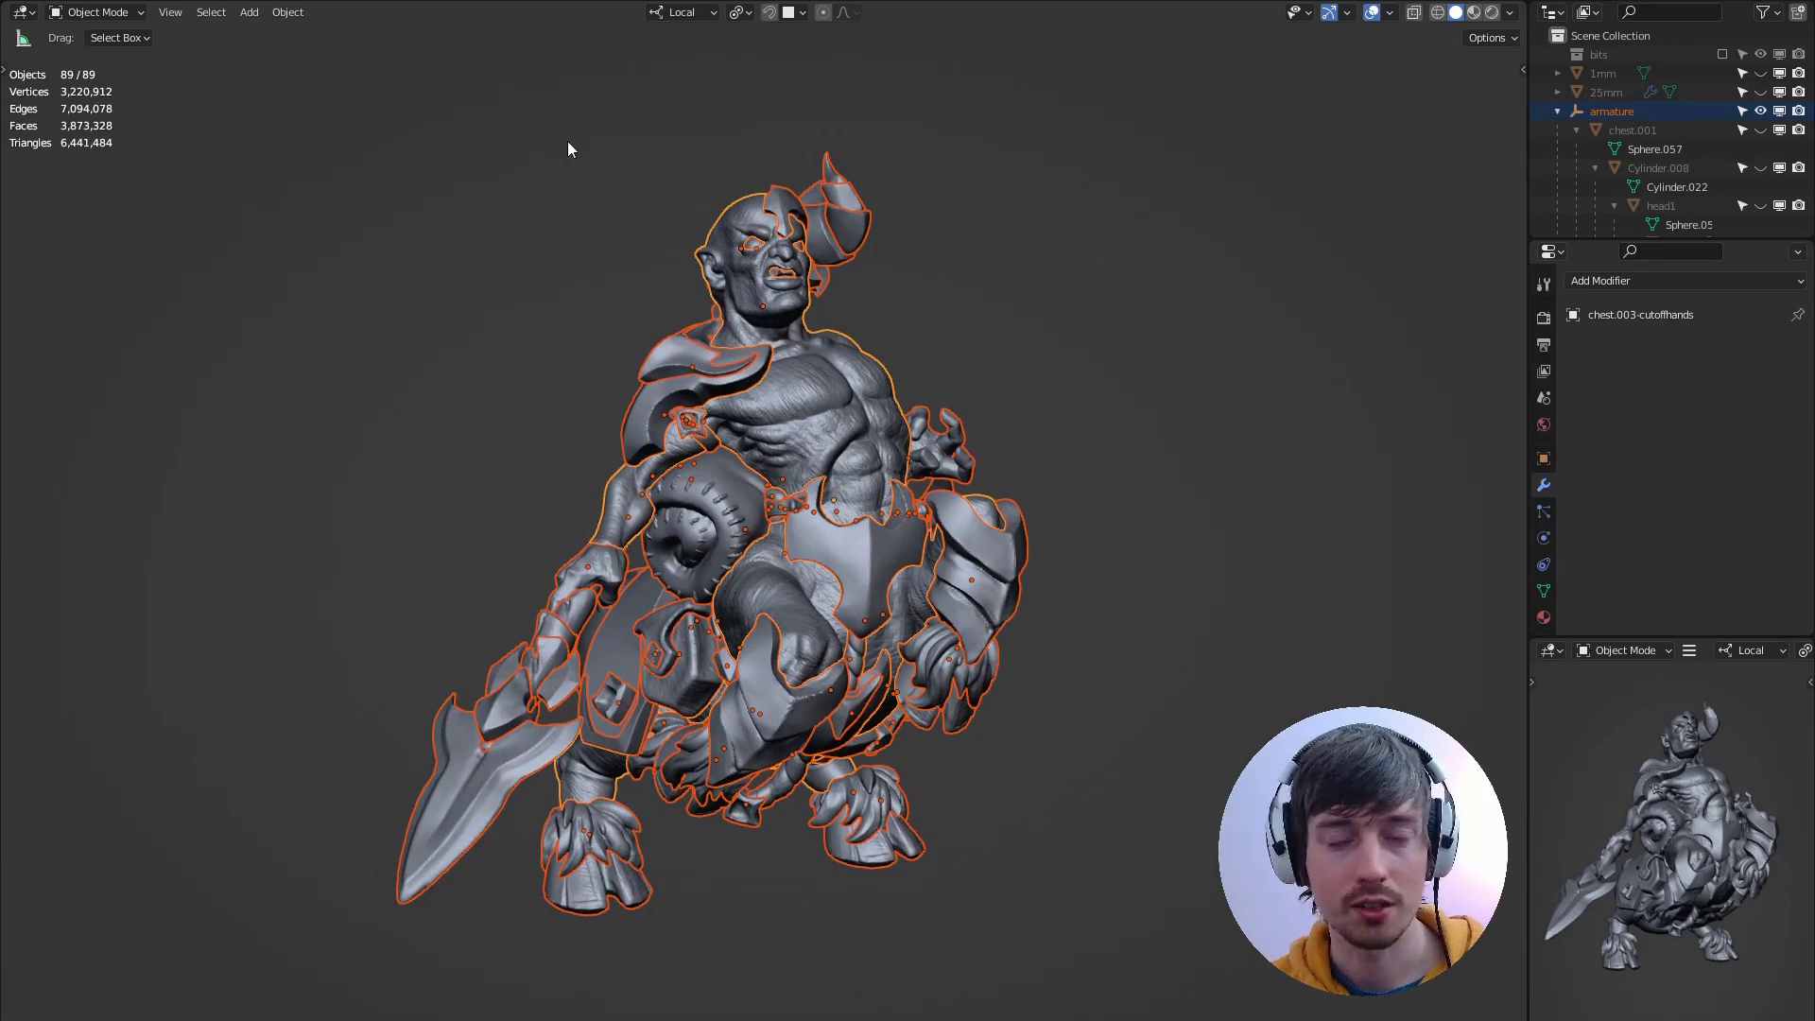
{"action": "middle_click_drag", "start_coordinate": [567, 150], "coordinate": [584, 150], "text": "shift"}
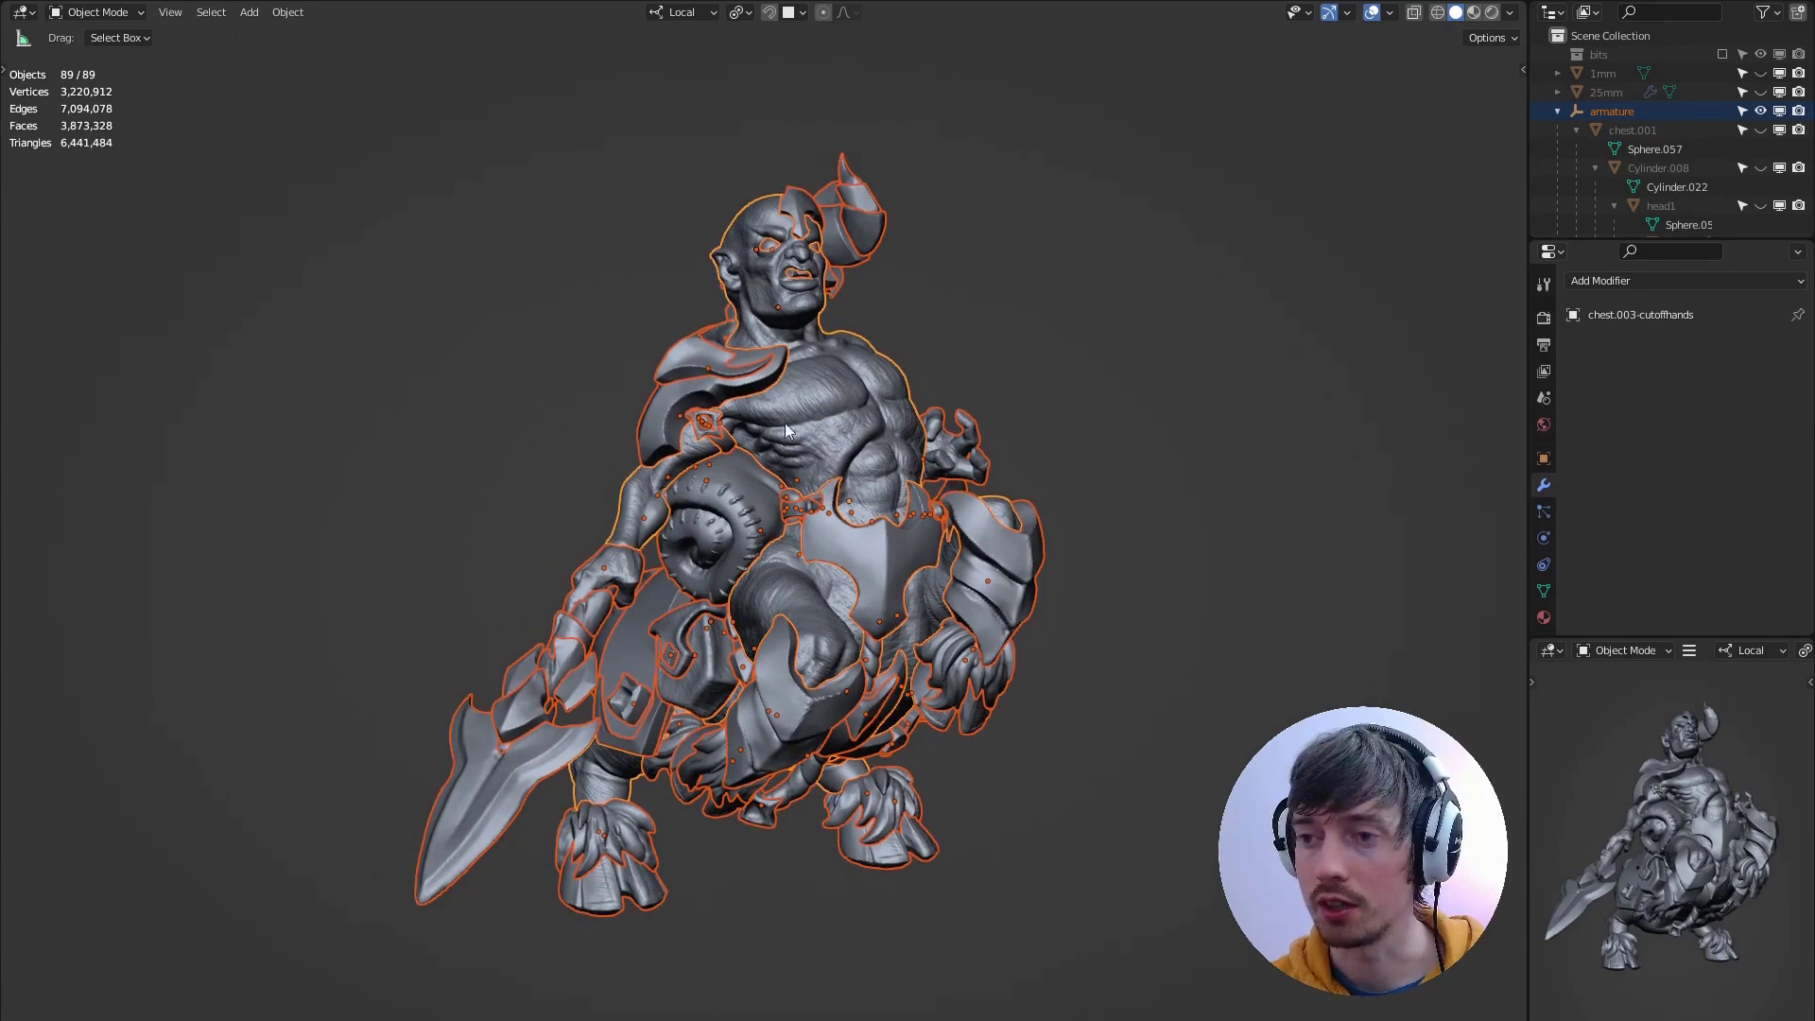
{"action": "middle_click_drag", "start_coordinate": [586, 168], "coordinate": [514, 146]}
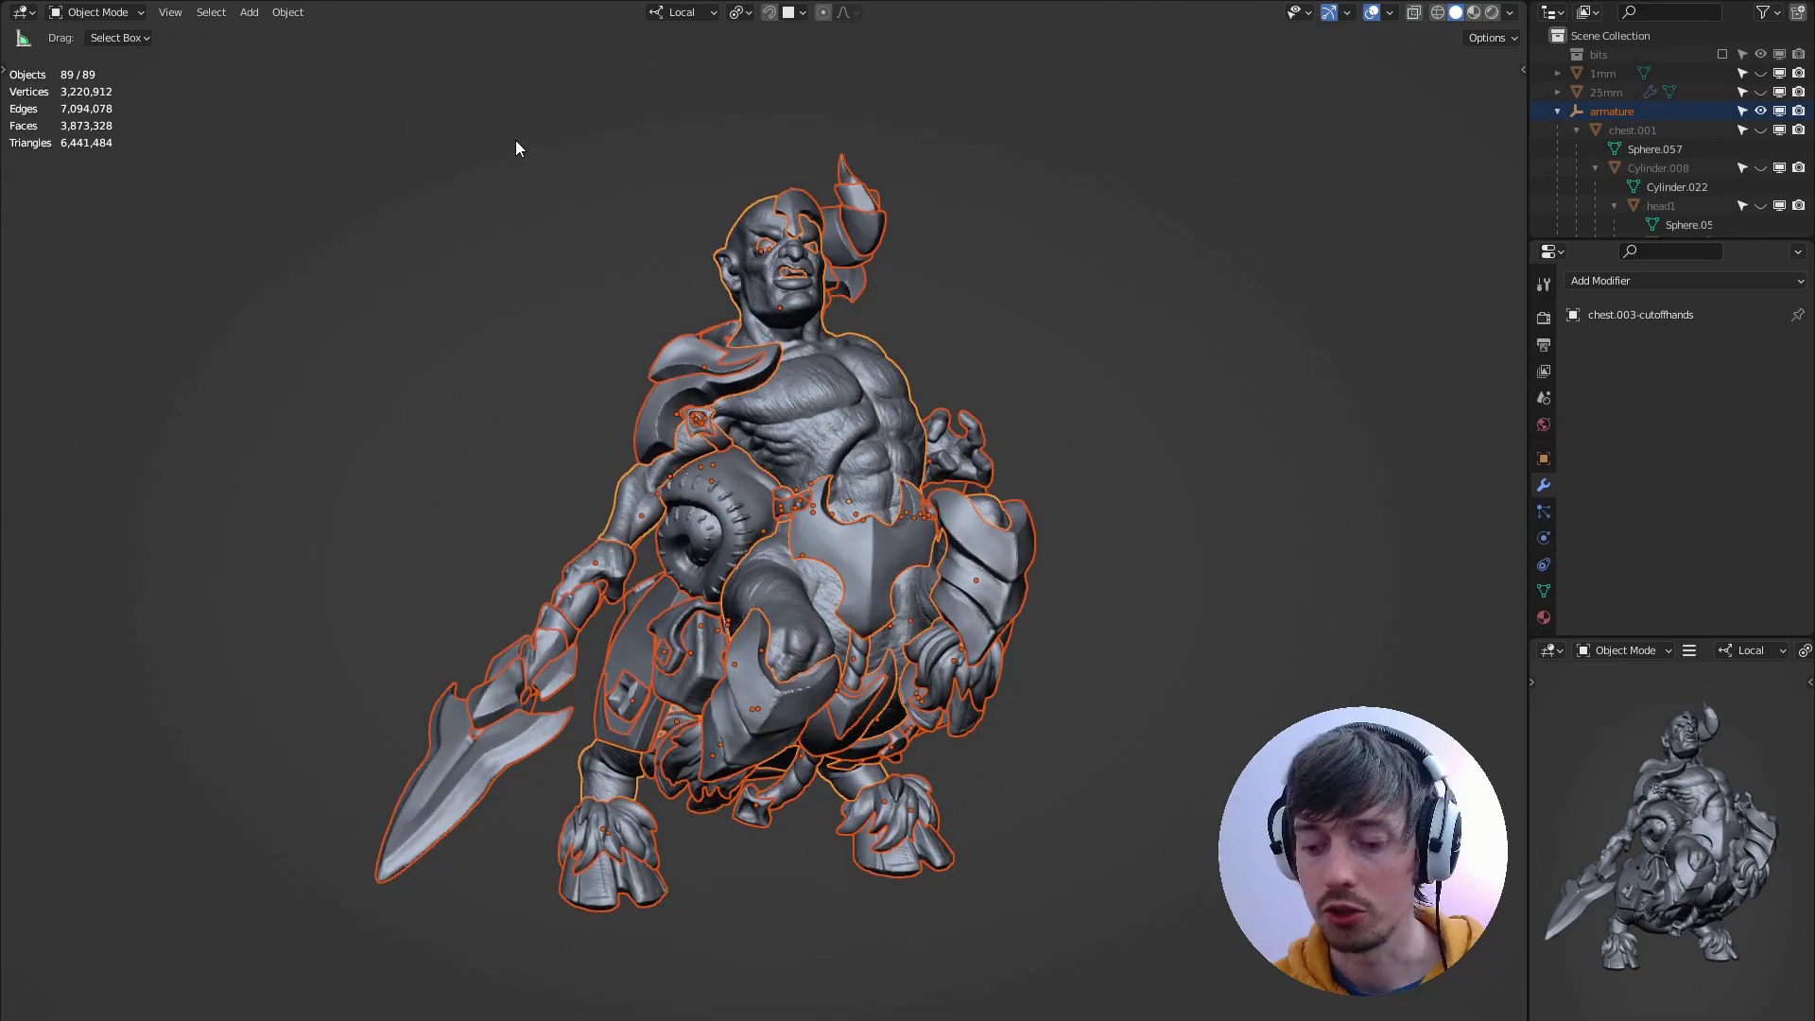
{"action": "key", "text": "ctrl+j"}
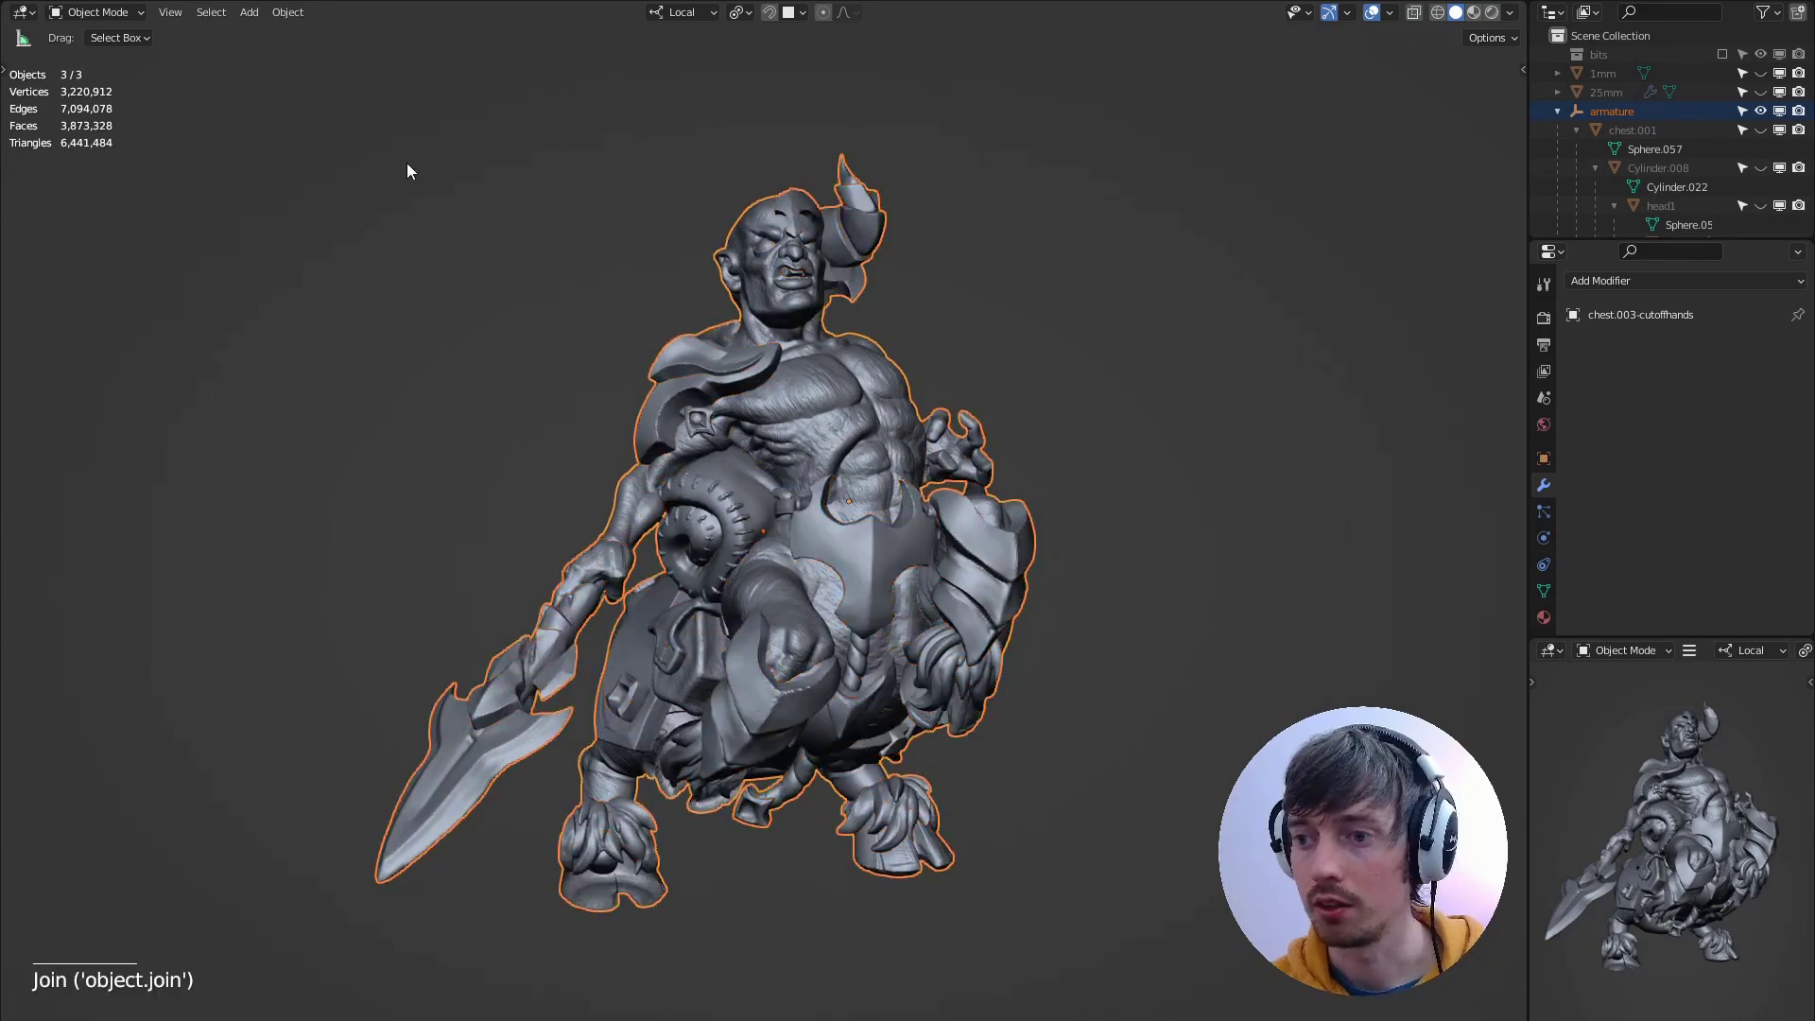
Inspect the joined model's hooves, underside and spear from a low angle.
{"action": "middle_click_drag", "start_coordinate": [405, 170], "coordinate": [478, 397]}
{"action": "middle_click_drag", "start_coordinate": [478, 397], "coordinate": [537, 679], "text": "shift"}
{"action": "middle_click_drag", "start_coordinate": [622, 735], "coordinate": [508, 671]}
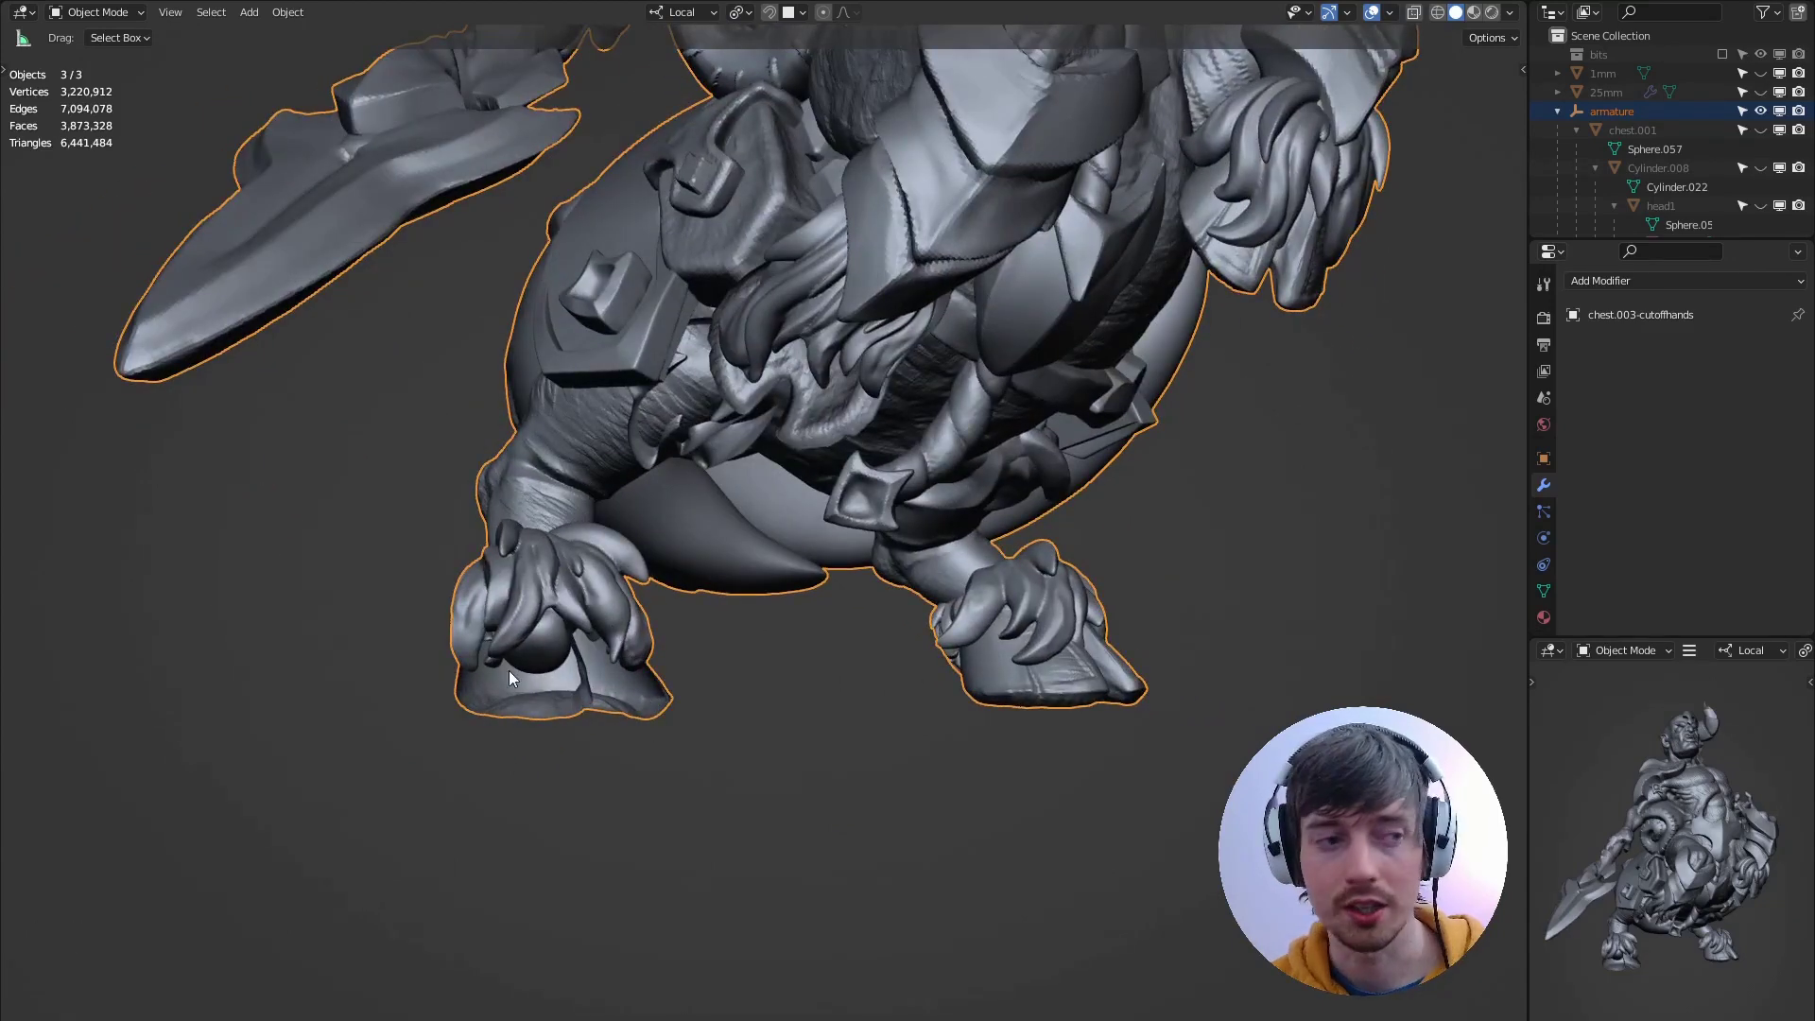
{"action": "middle_click_drag", "start_coordinate": [524, 314], "coordinate": [484, 405]}
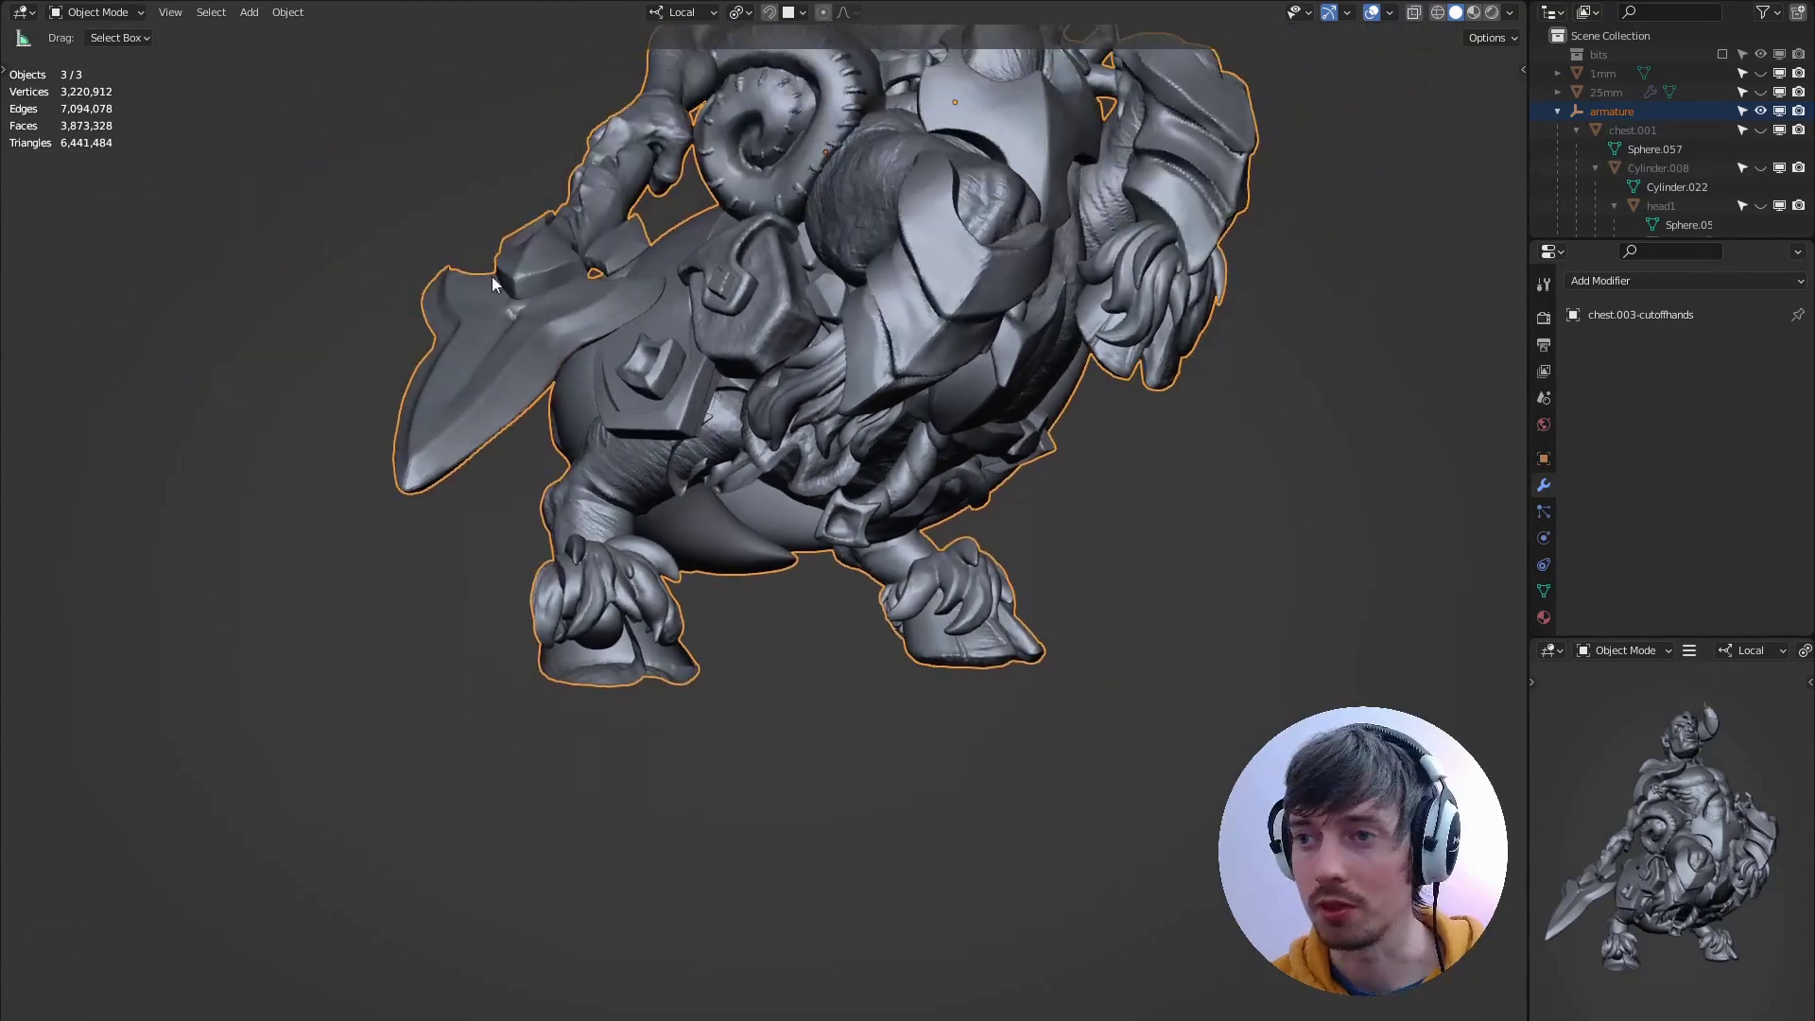
{"action": "middle_click_drag", "start_coordinate": [492, 248], "coordinate": [422, 219], "text": "shift"}
{"action": "key", "text": "grave"}
{"action": "left_click", "coordinate": [365, 176]}
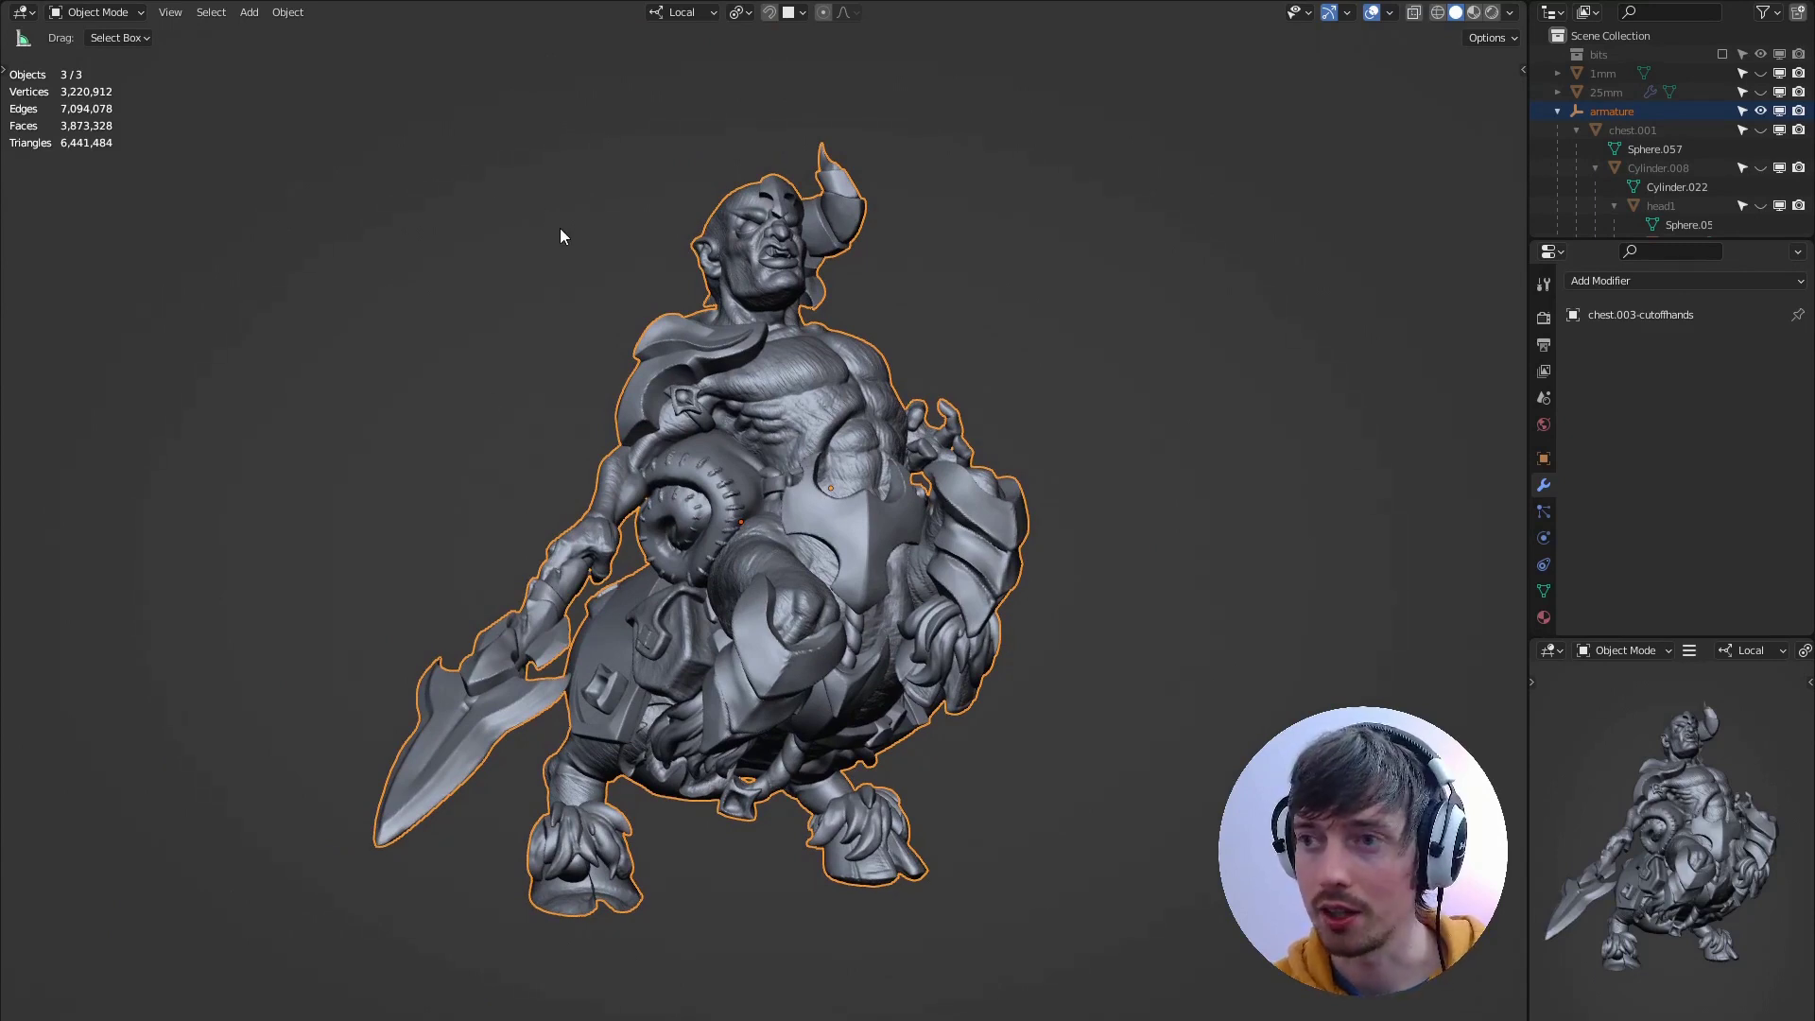
Open the joined mesh's Remesh settings and look over the preset voxel sizes without choosing one.
{"action": "left_click", "coordinate": [1544, 590]}
{"action": "scroll", "coordinate": [1644, 515], "scroll_direction": "down", "scroll_amount": 1}
{"action": "scroll", "coordinate": [1643, 515], "scroll_direction": "down", "scroll_amount": 1}
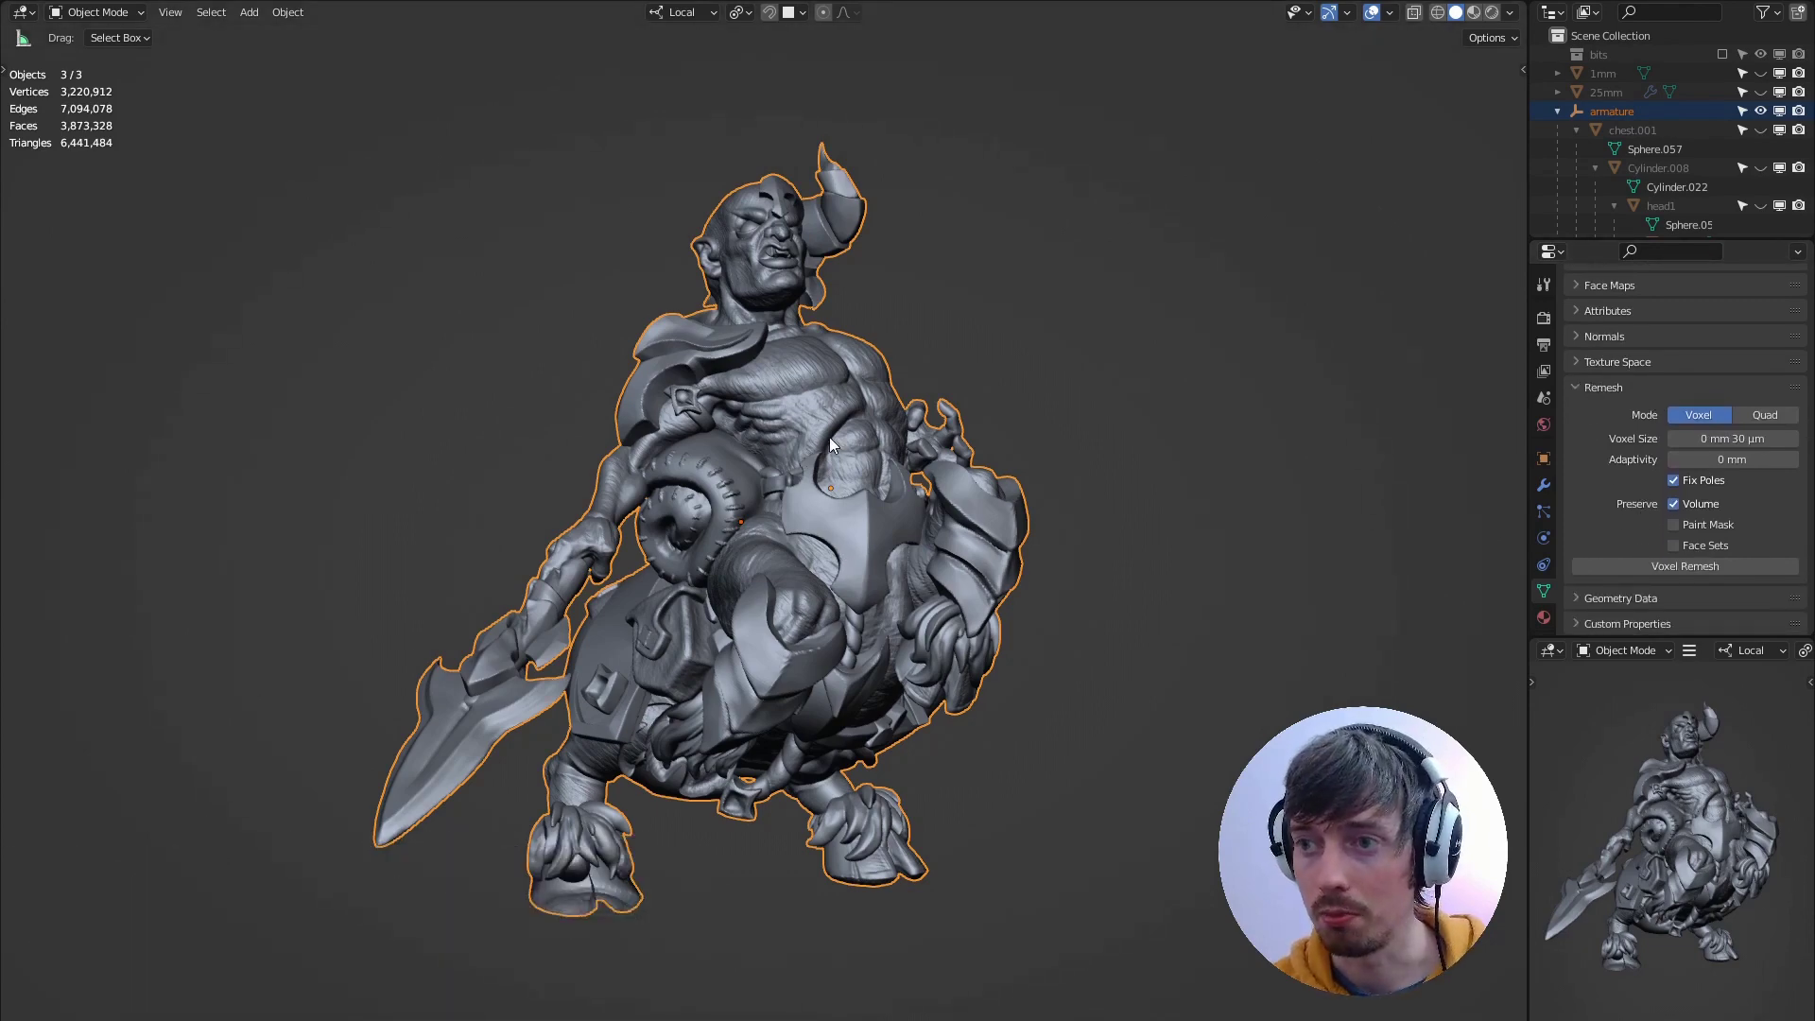
{"action": "mouse_move", "coordinate": [828, 347]}
{"action": "middle_mouse_down"}
{"action": "mouse_move", "coordinate": [818, 263]}
{"action": "mouse_move", "coordinate": [802, 264]}
{"action": "mouse_move", "coordinate": [811, 353]}
{"action": "middle_mouse_up"}
{"action": "key", "text": "v"}
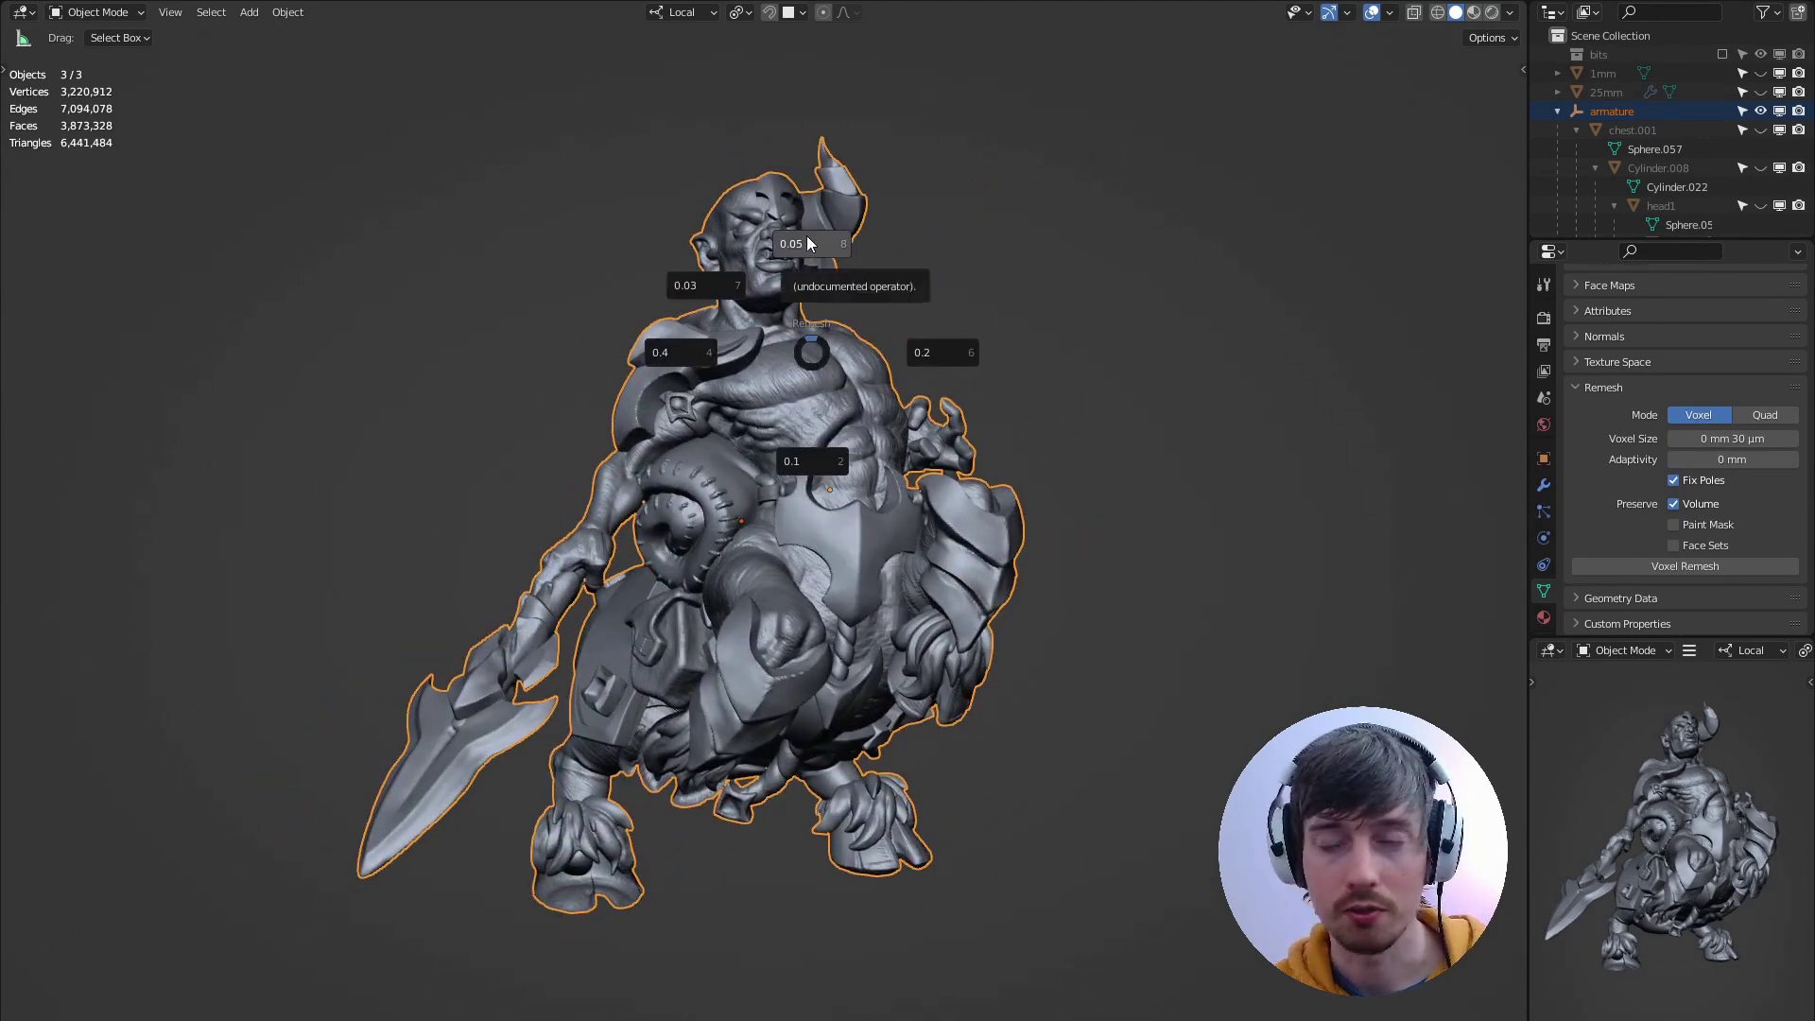
{"action": "right_click", "coordinate": [820, 352]}
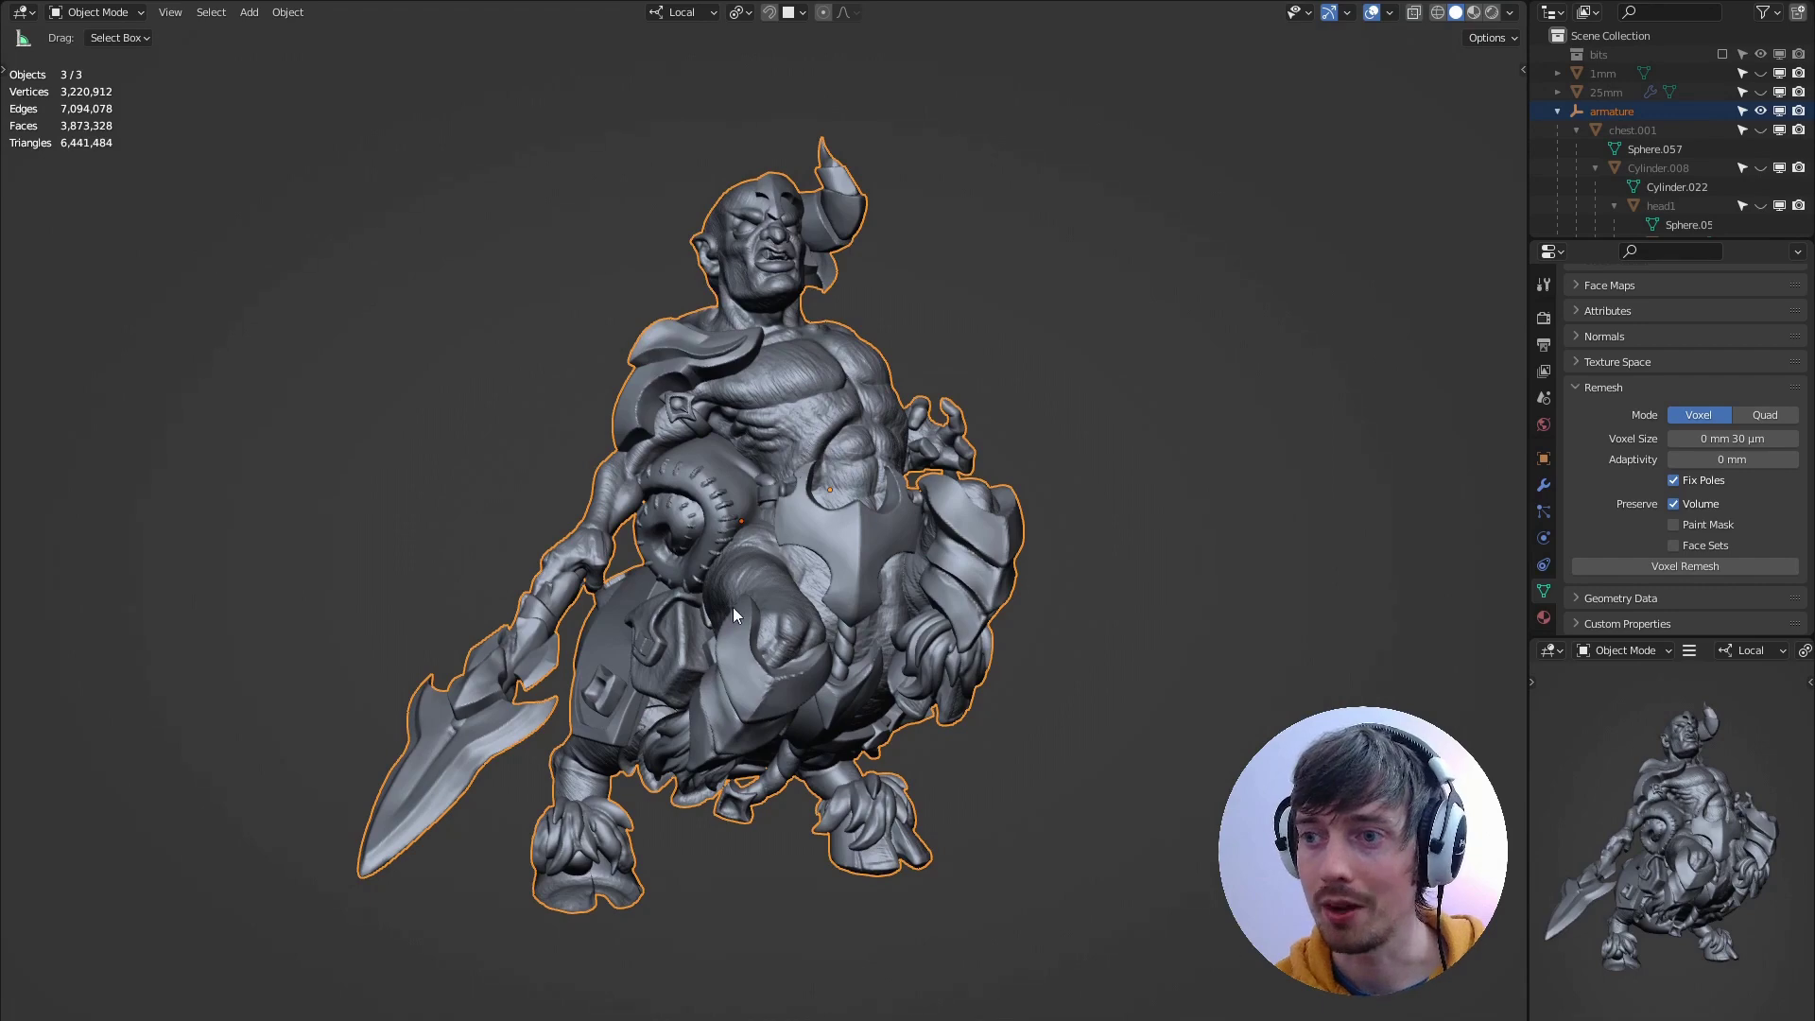
{"action": "middle_click_drag", "start_coordinate": [910, 227], "coordinate": [934, 237]}
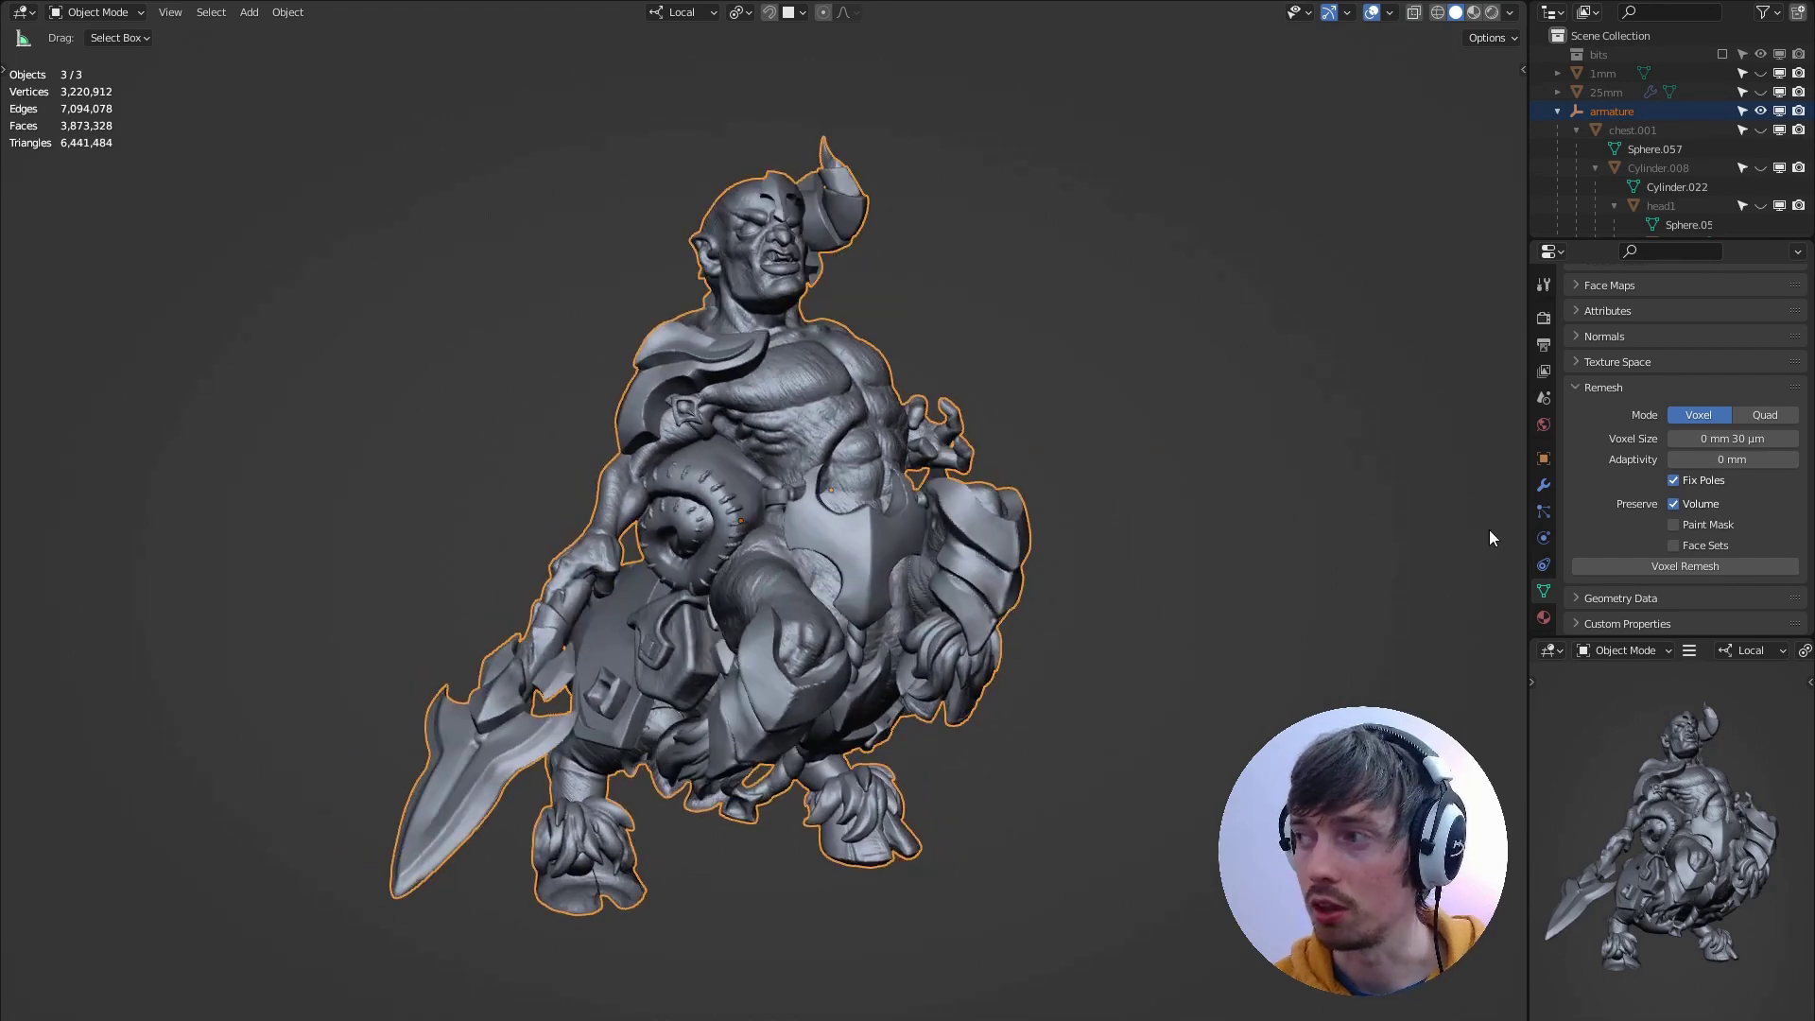
Set the voxel size to 0.025 mm and voxel remesh the joined model.
{"action": "left_click", "coordinate": [1755, 437]}
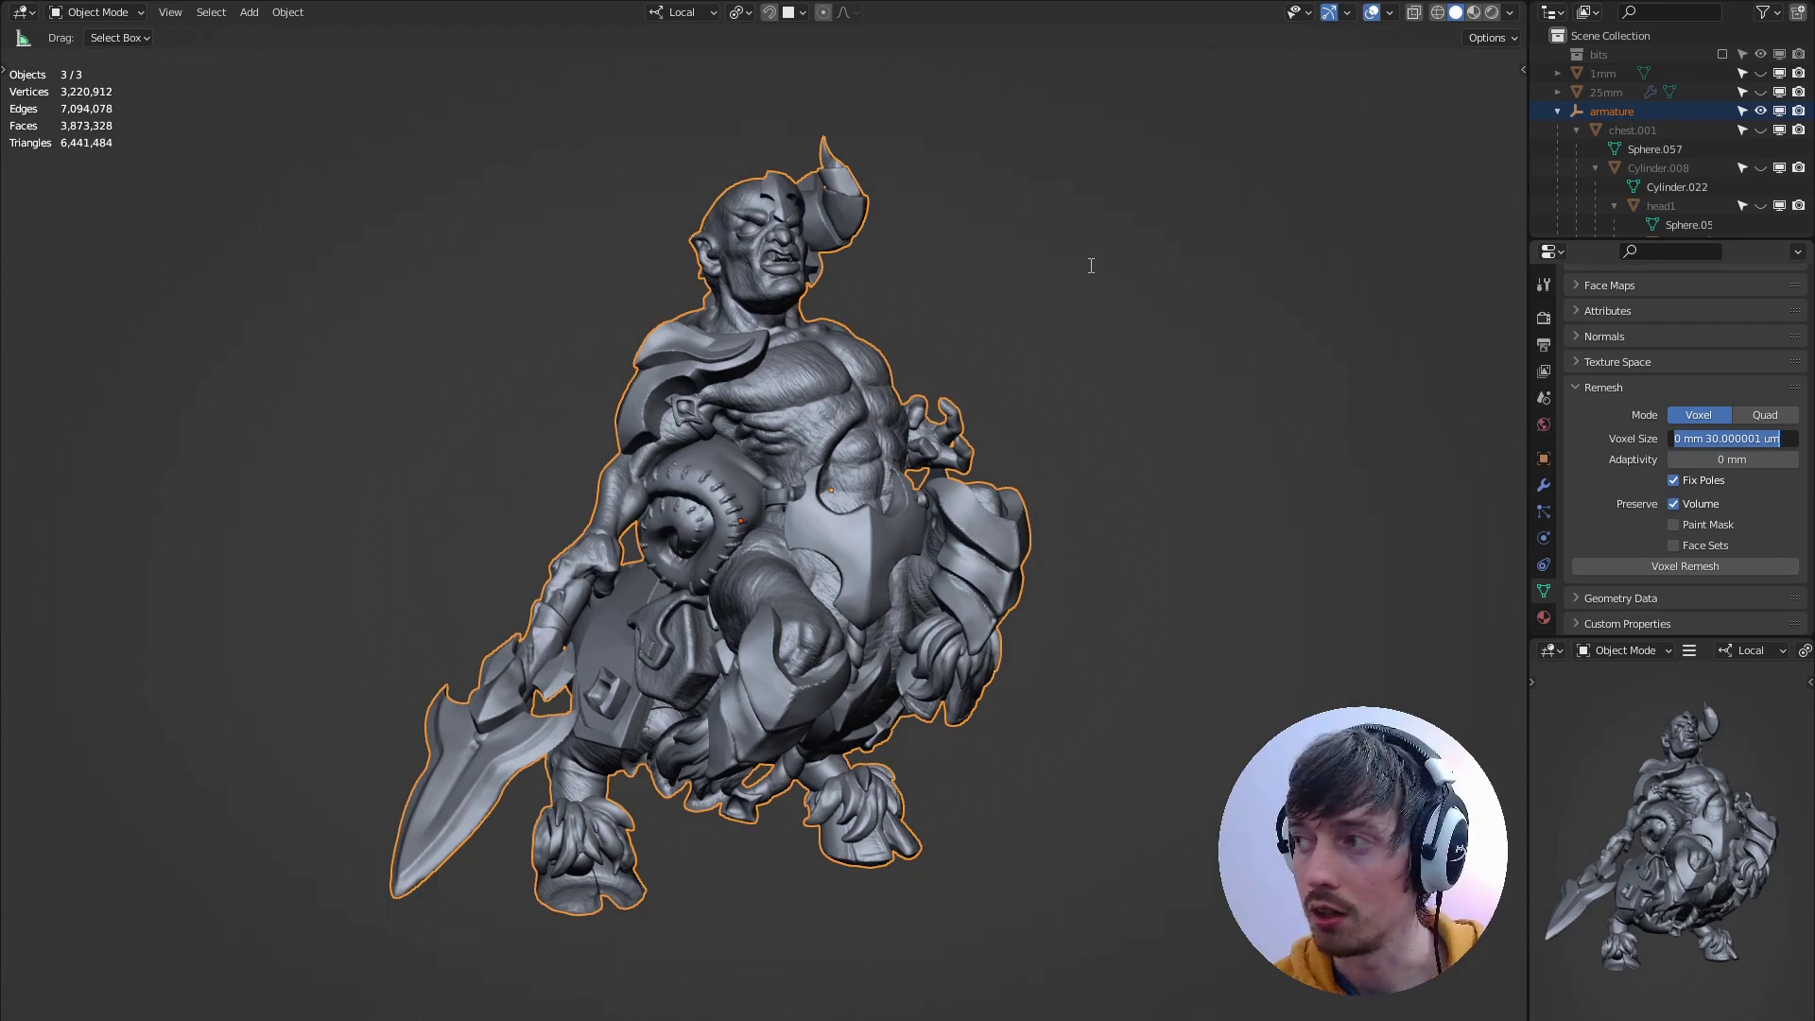
{"action": "key", "text": "BackSpace"}
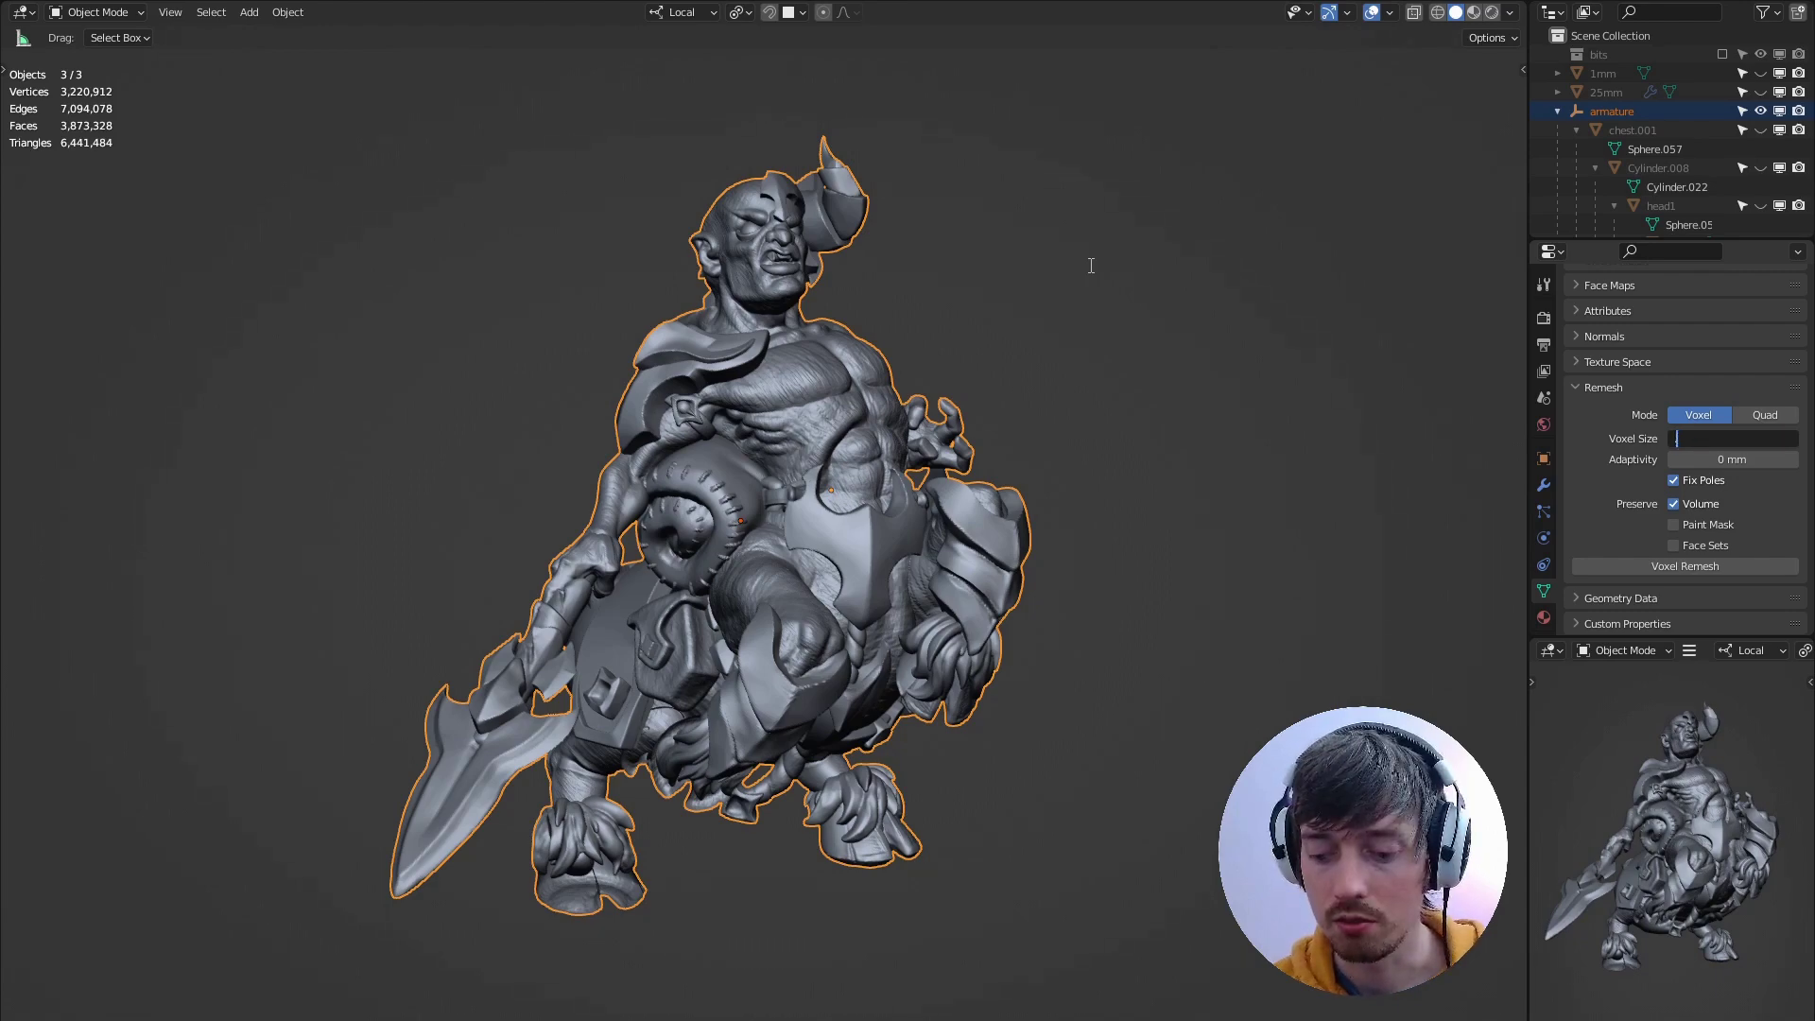
{"action": "type", "text": ".025"}
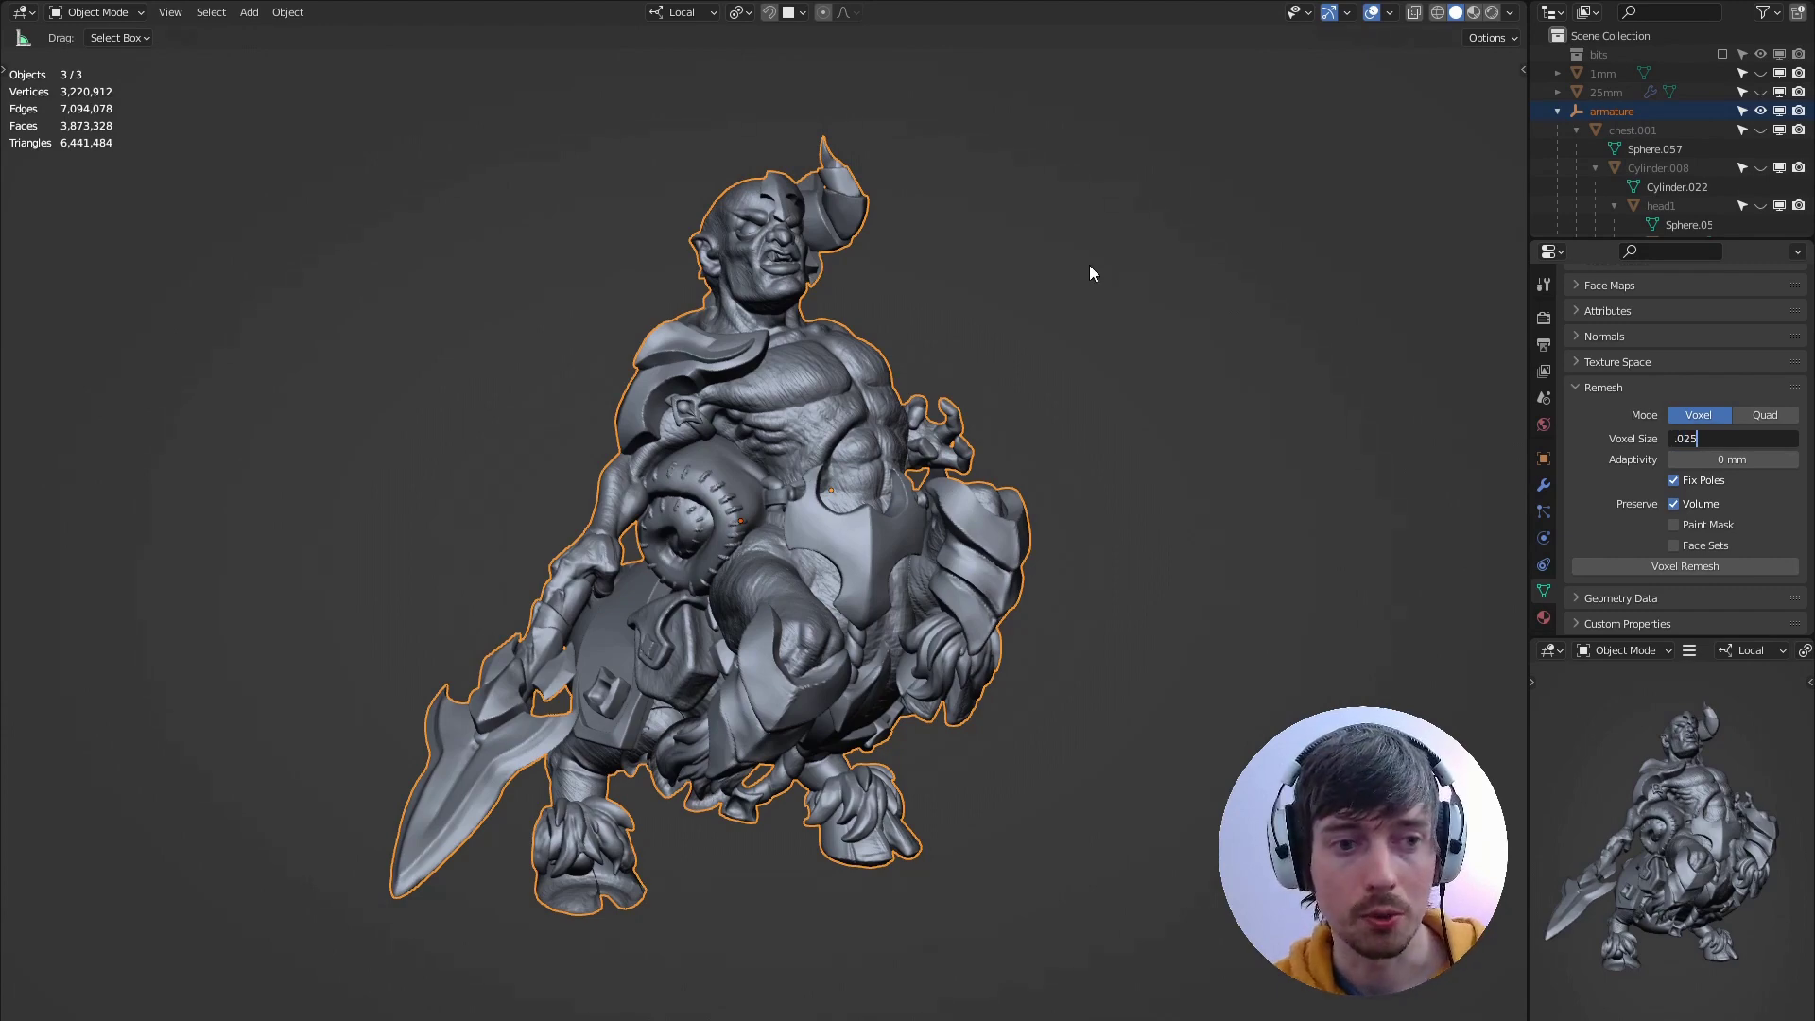
{"action": "key", "text": "Return"}
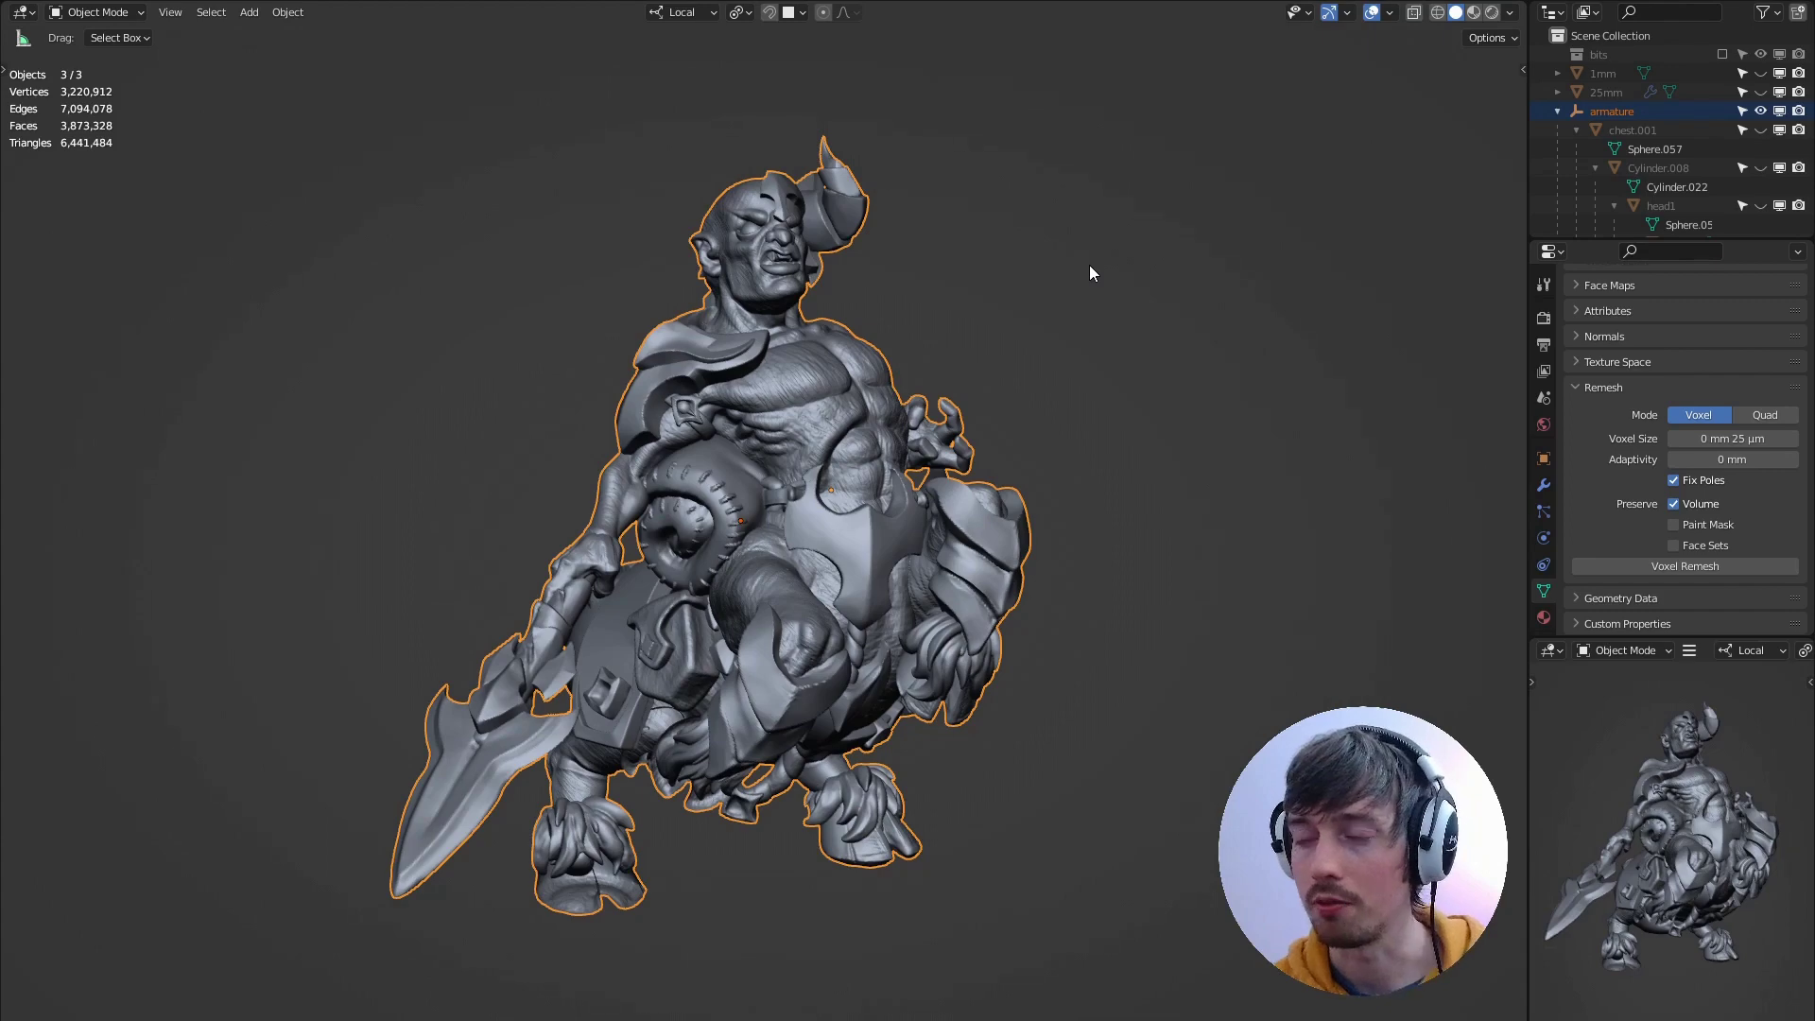
{"action": "middle_click_drag", "start_coordinate": [1089, 265], "coordinate": [769, 174]}
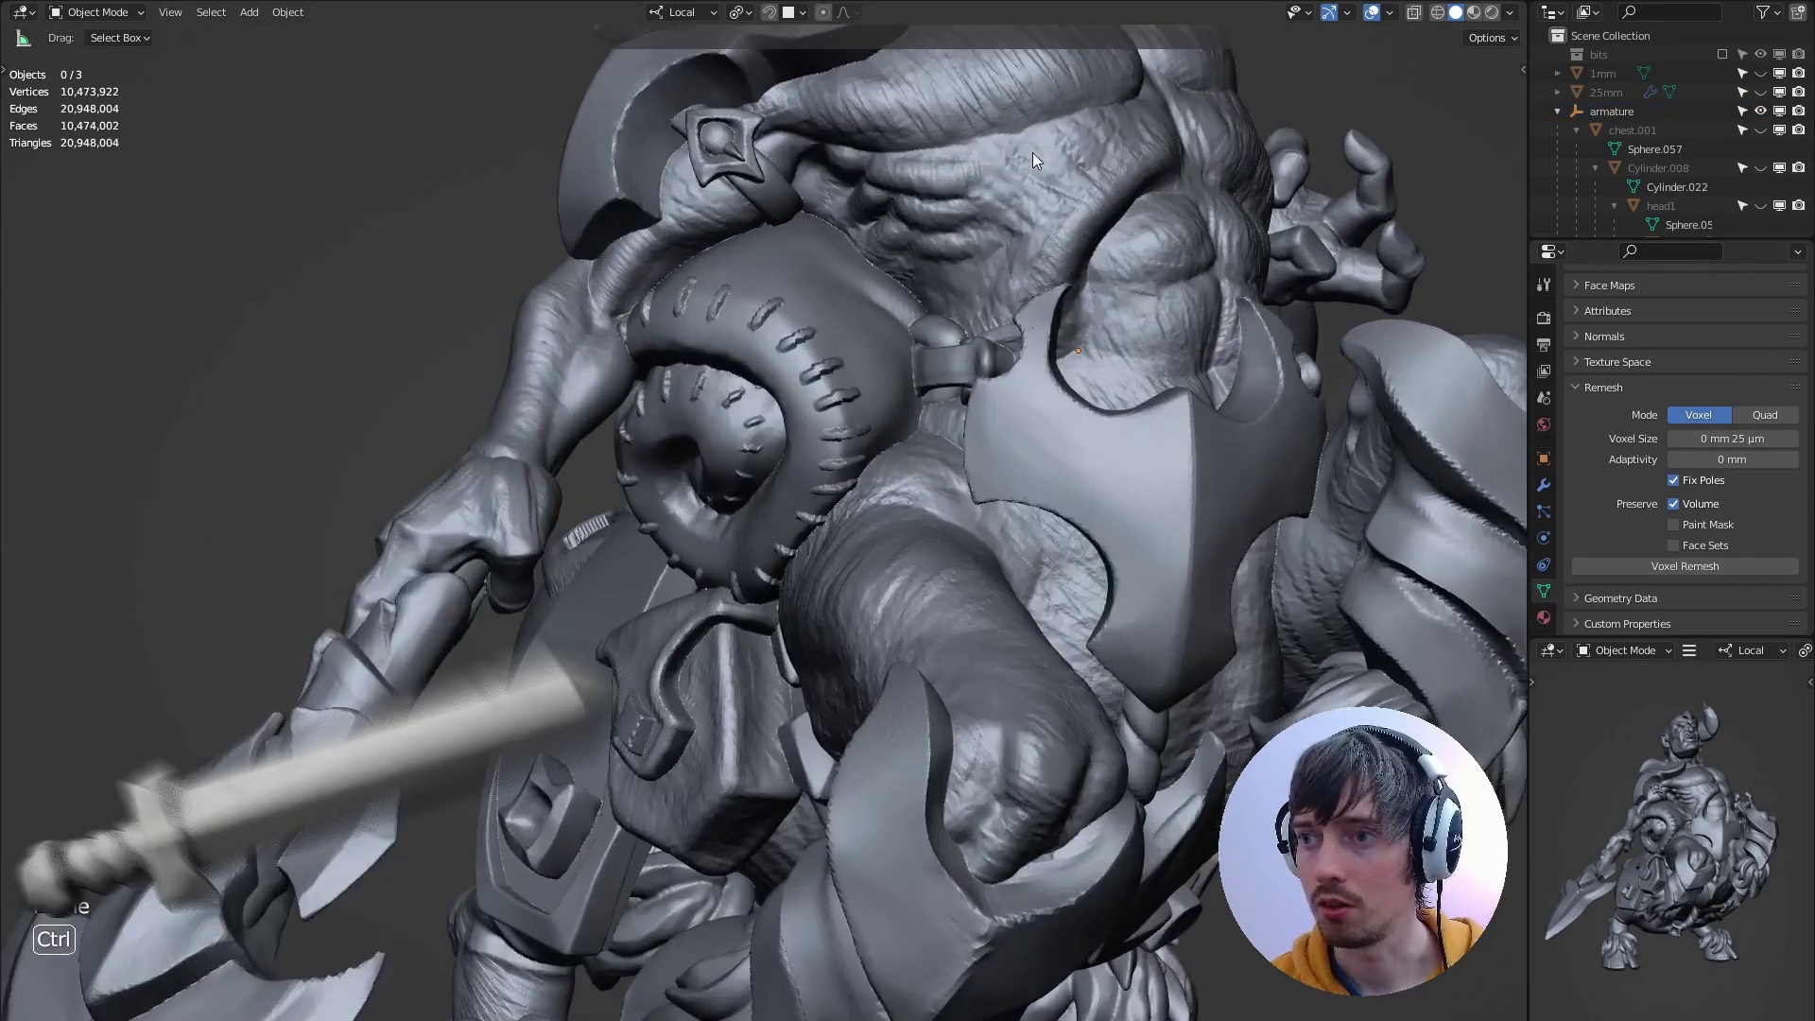
{"action": "key", "text": "Home"}
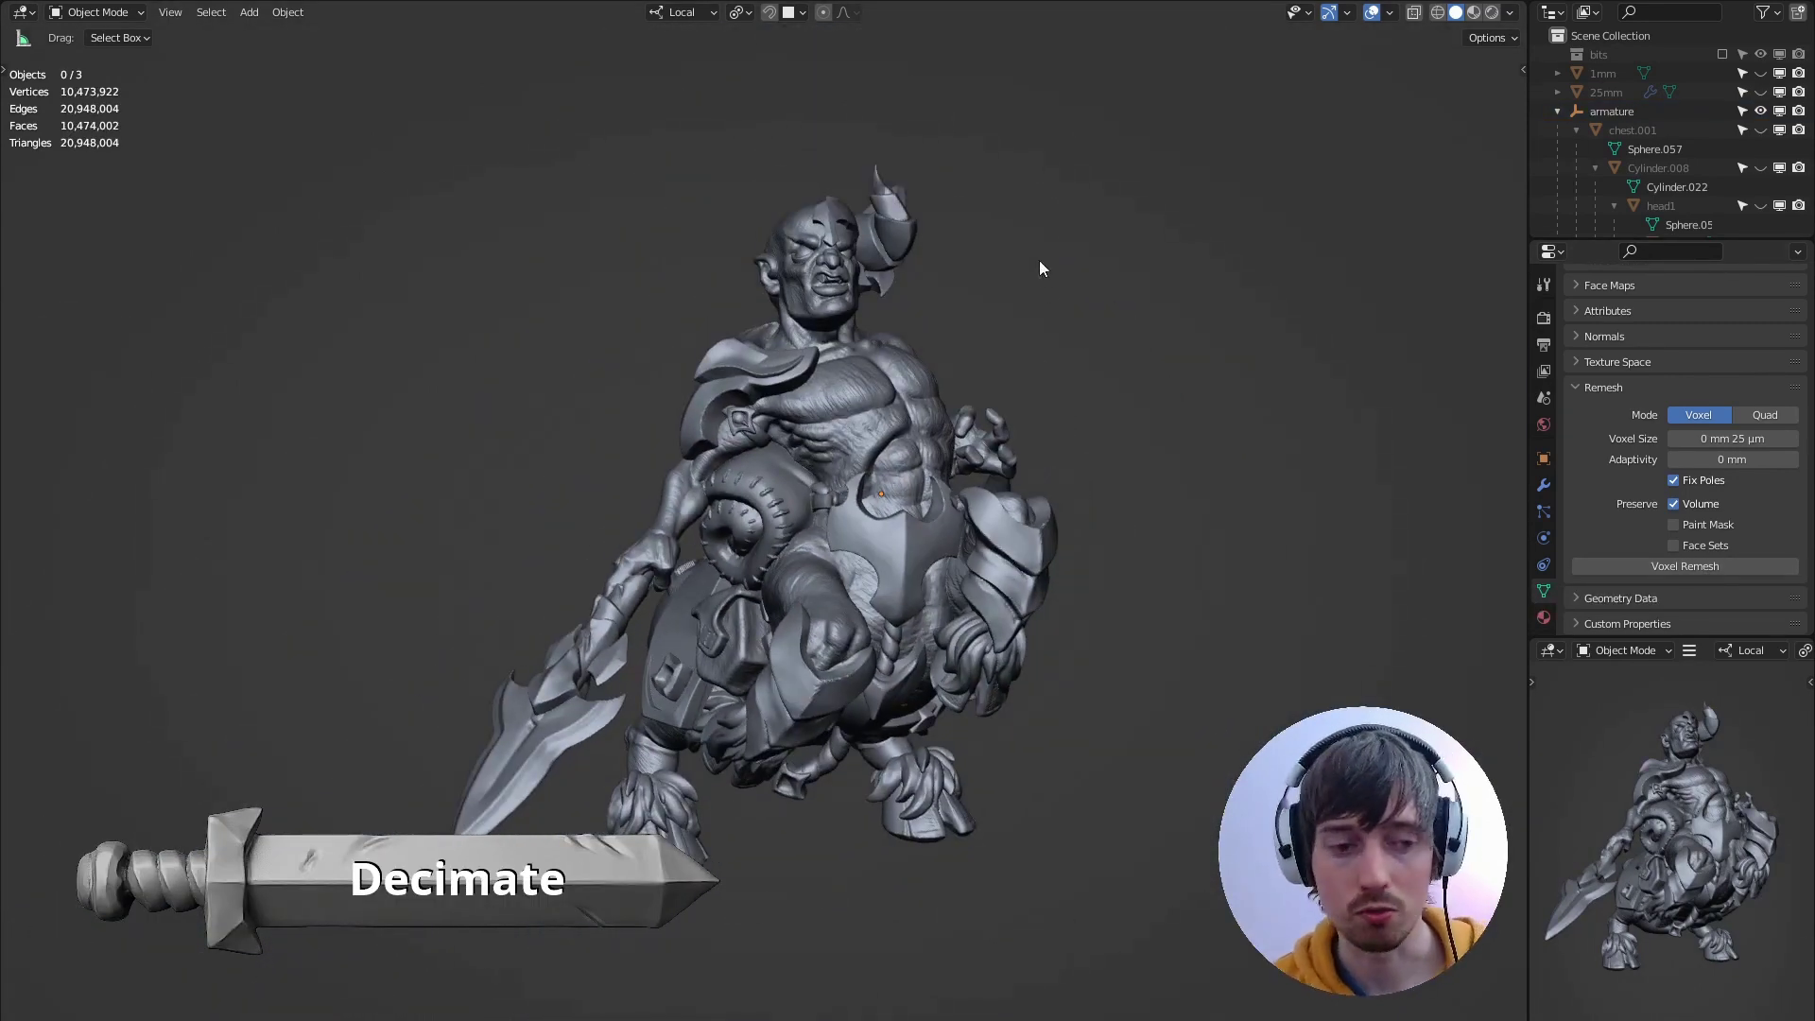
Select the remeshed creature and examine its surface detail up close and from several angles.
{"action": "middle_click_drag", "start_coordinate": [1082, 240], "coordinate": [1074, 245], "text": "shift"}
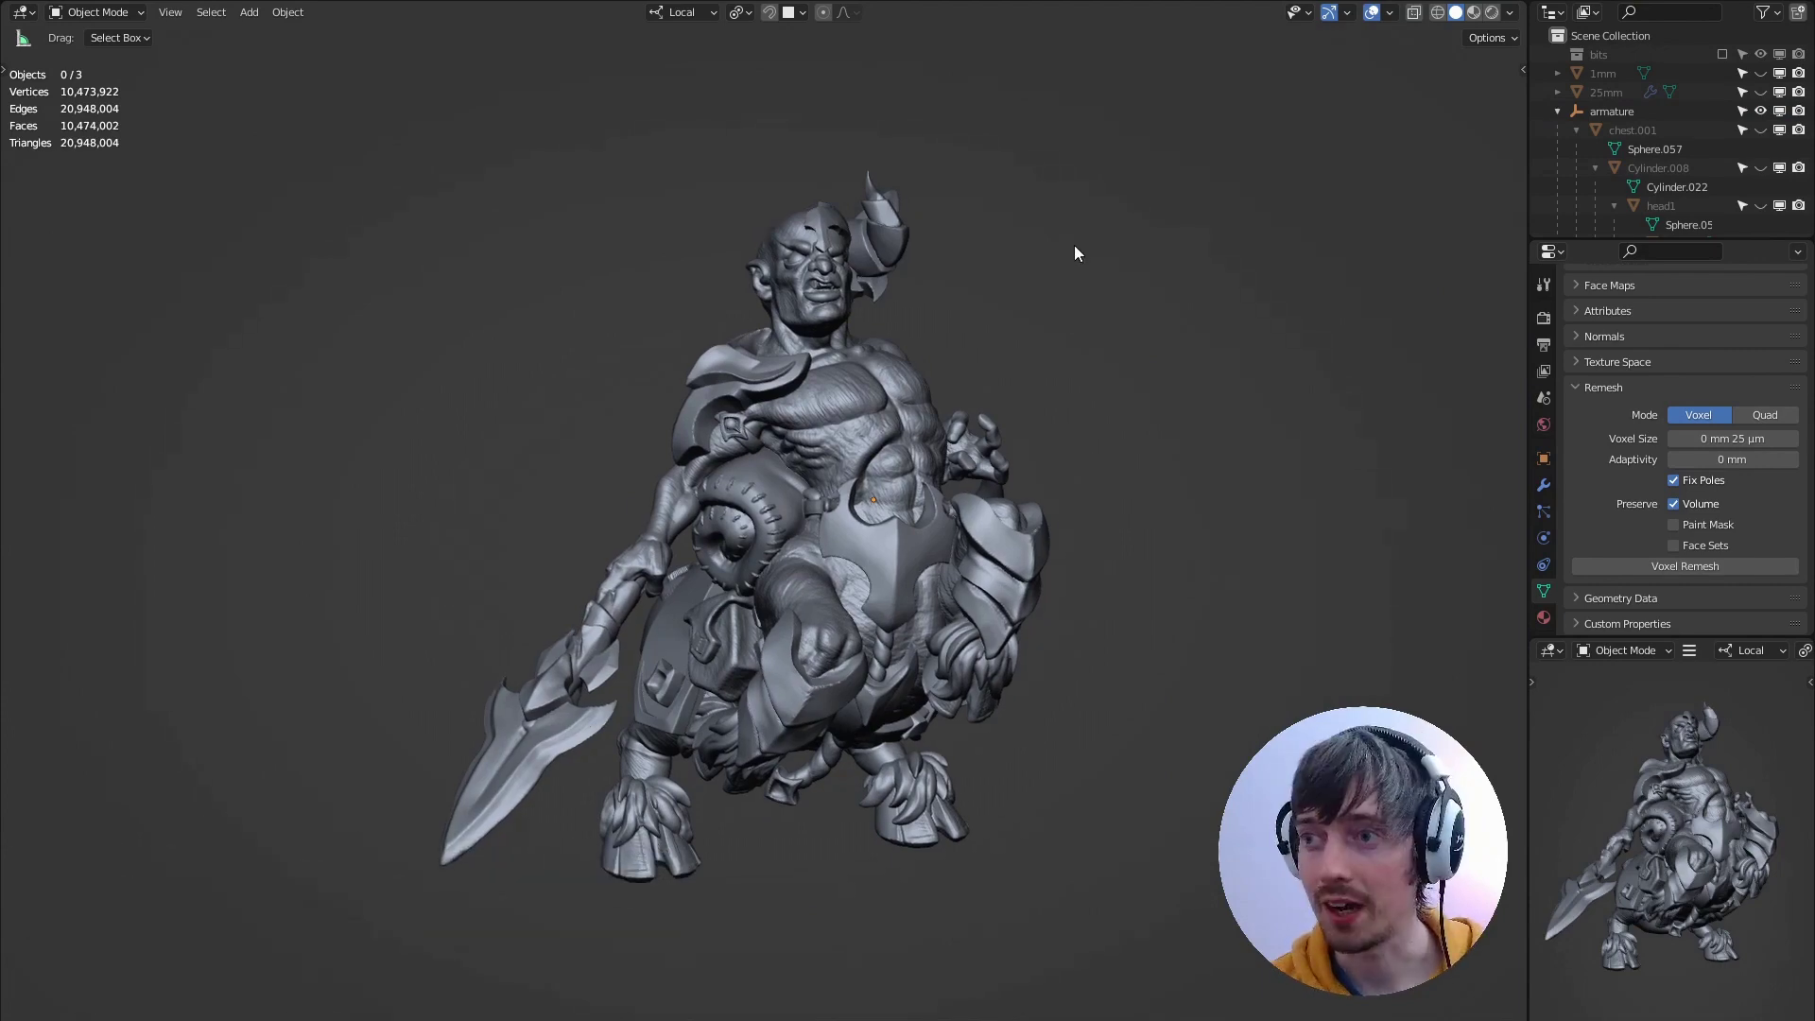
{"action": "left_click", "coordinate": [830, 378]}
{"action": "key", "text": "semicolon"}
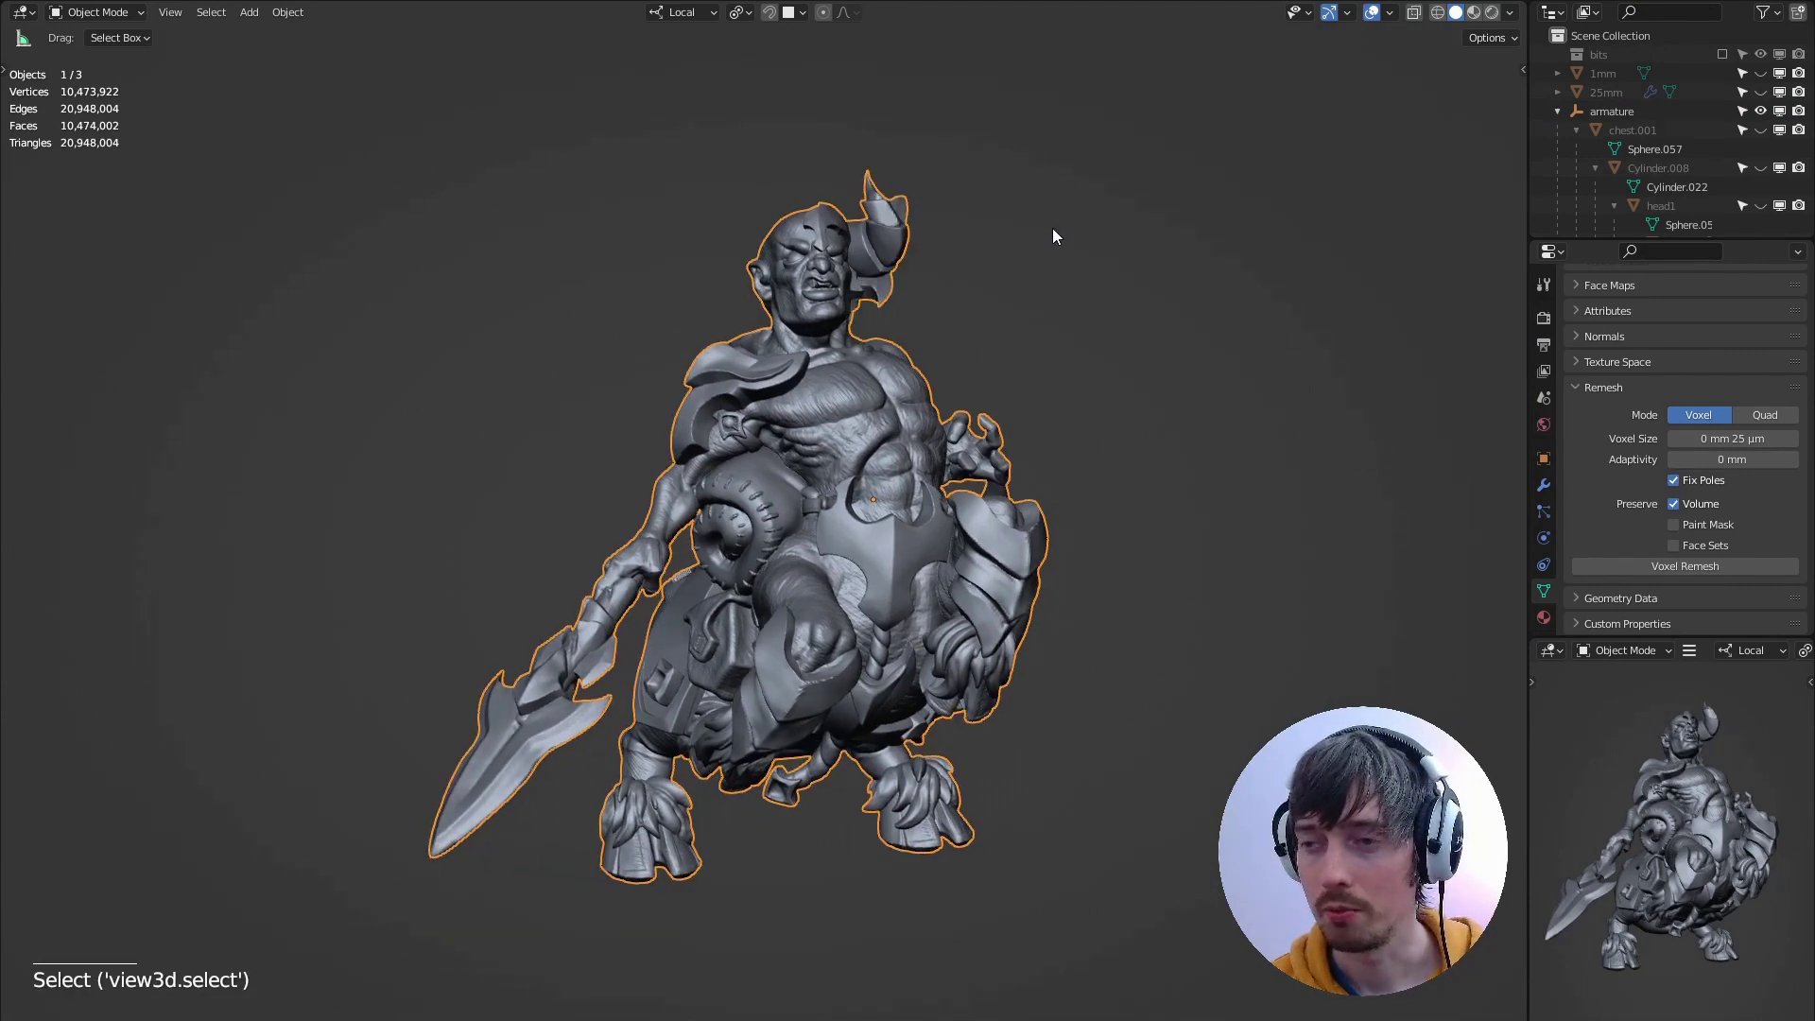
{"action": "middle_click_drag", "start_coordinate": [1076, 191], "coordinate": [1044, 217]}
{"action": "middle_click_drag", "start_coordinate": [1044, 217], "coordinate": [1095, 219], "text": "shift"}
{"action": "middle_click_drag", "start_coordinate": [922, 223], "coordinate": [995, 238]}
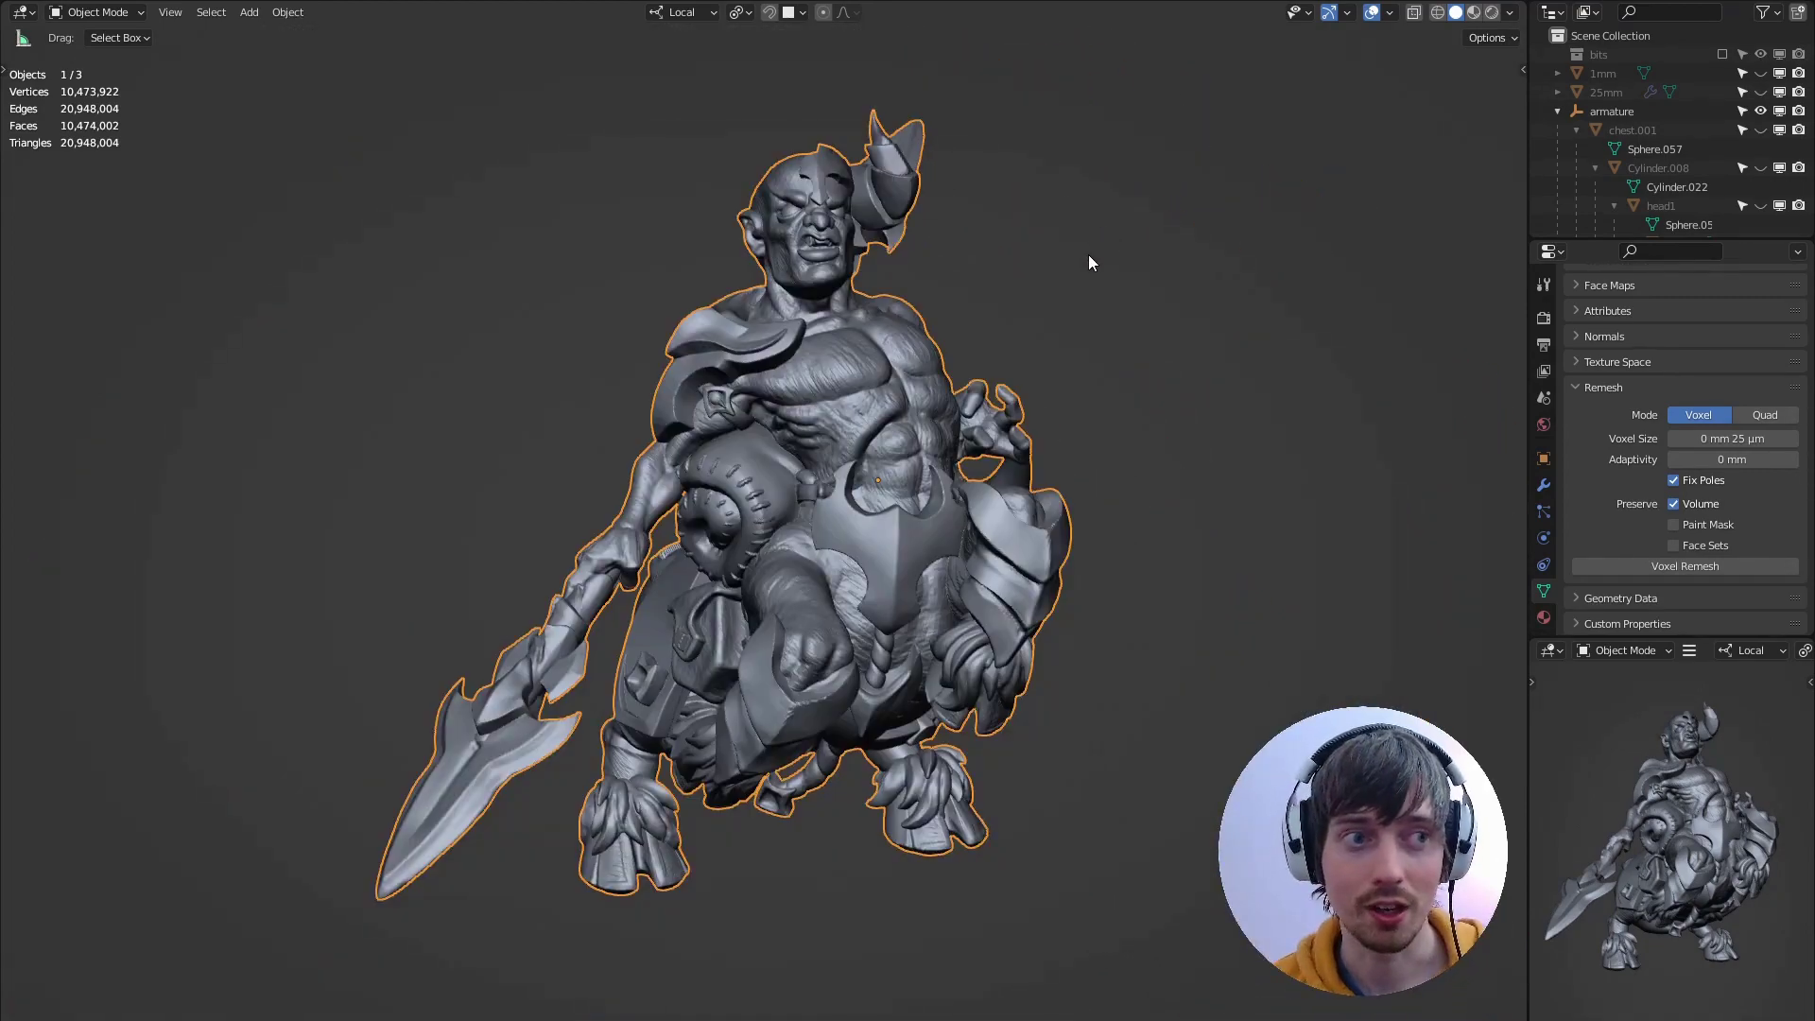
{"action": "mouse_move", "coordinate": [1058, 236]}
{"action": "middle_mouse_down"}
{"action": "mouse_move", "coordinate": [1062, 211]}
{"action": "mouse_move", "coordinate": [871, 174]}
{"action": "mouse_move", "coordinate": [1122, 227]}
{"action": "mouse_move", "coordinate": [1082, 202]}
{"action": "mouse_move", "coordinate": [1084, 218]}
{"action": "mouse_move", "coordinate": [1013, 229]}
{"action": "mouse_move", "coordinate": [1026, 207]}
{"action": "middle_mouse_up"}
{"action": "scroll", "coordinate": [993, 203], "scroll_direction": "up", "scroll_amount": 4}
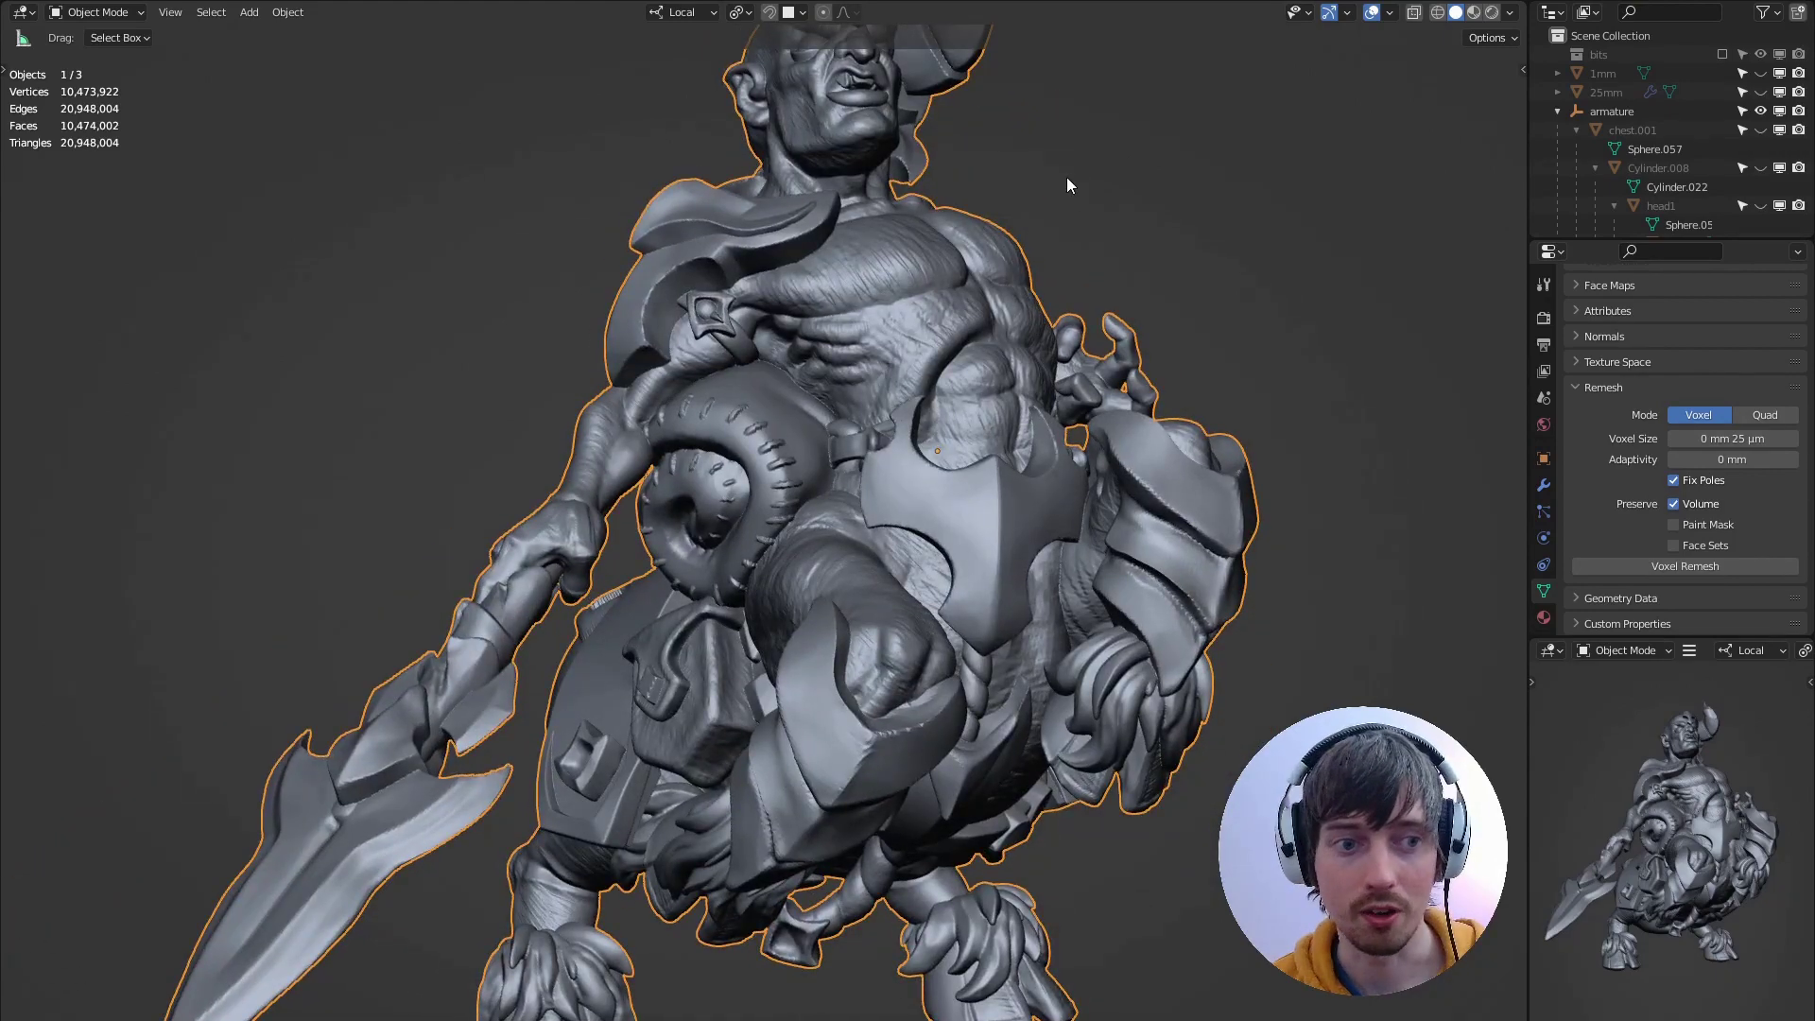
{"action": "scroll", "coordinate": [1021, 208], "scroll_direction": "down", "scroll_amount": 5}
{"action": "mouse_move", "coordinate": [1046, 218]}
{"action": "middle_mouse_down"}
{"action": "mouse_move", "coordinate": [1028, 211]}
{"action": "mouse_move", "coordinate": [1046, 258]}
{"action": "middle_mouse_up"}
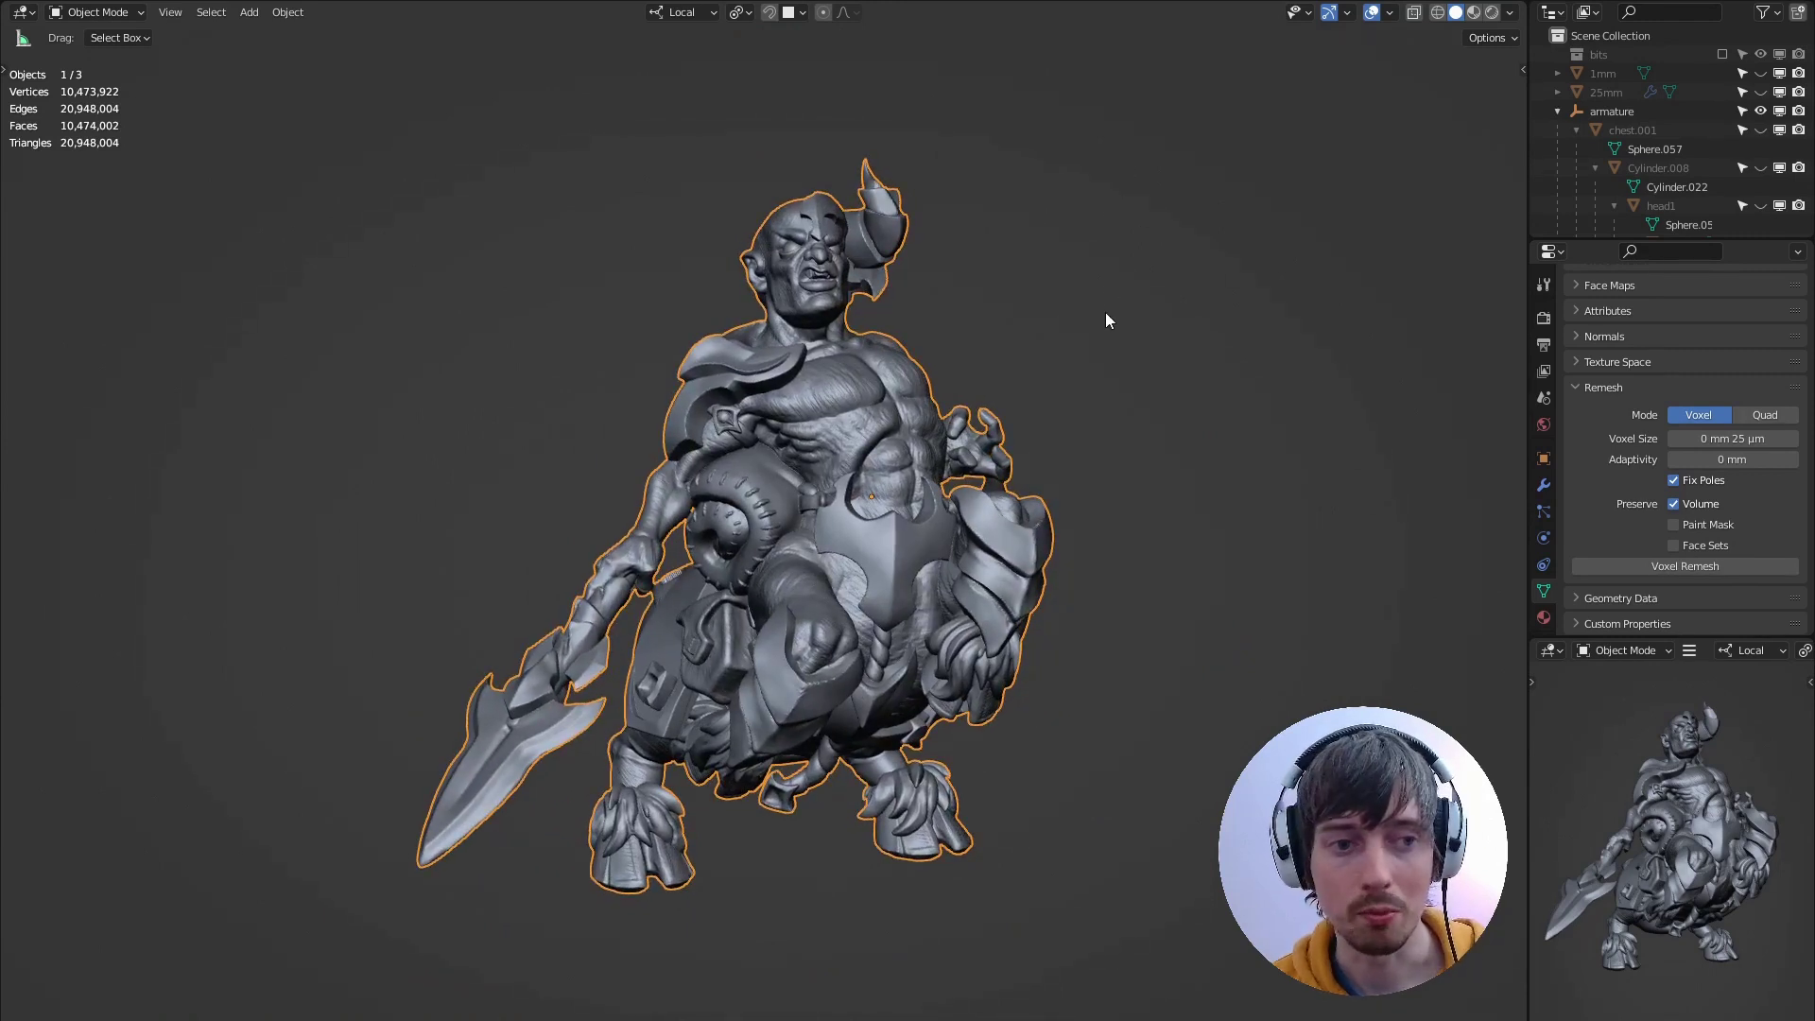
{"action": "middle_click_drag", "start_coordinate": [1119, 269], "coordinate": [1111, 270]}
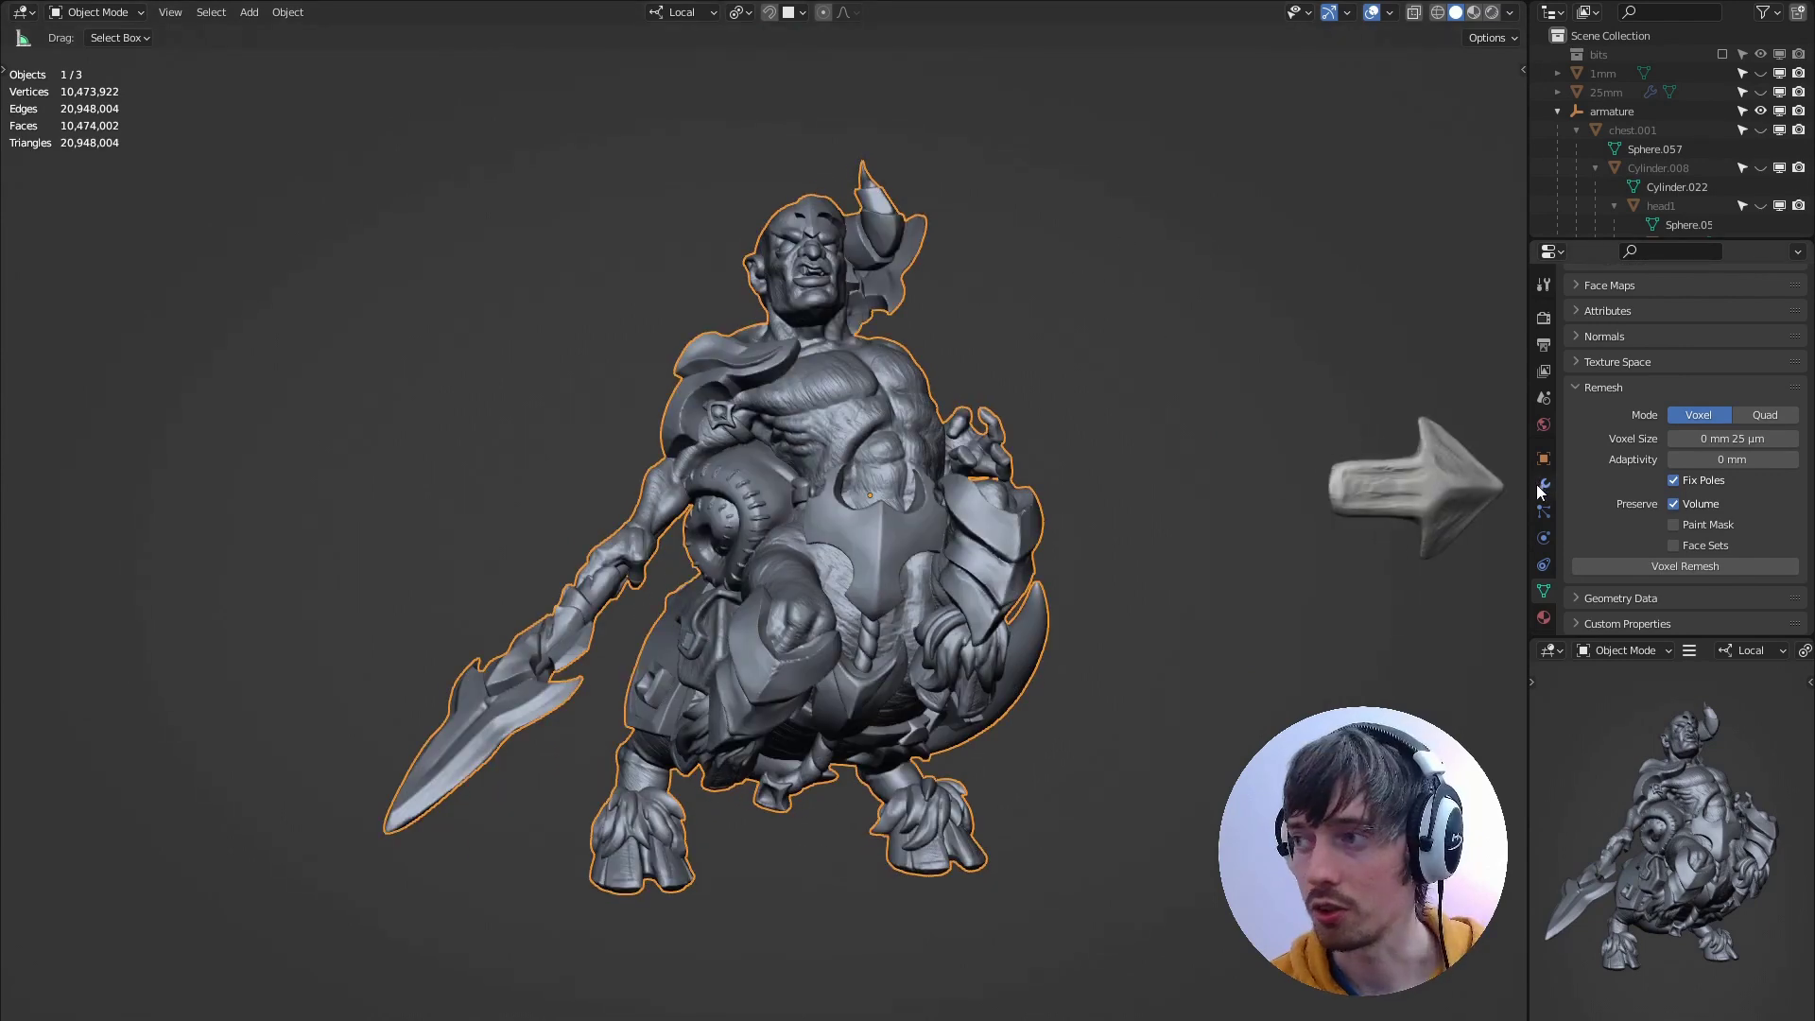
Add a Decimate modifier to the remeshed creature and turn off its viewport display.
{"action": "left_click", "coordinate": [1544, 484]}
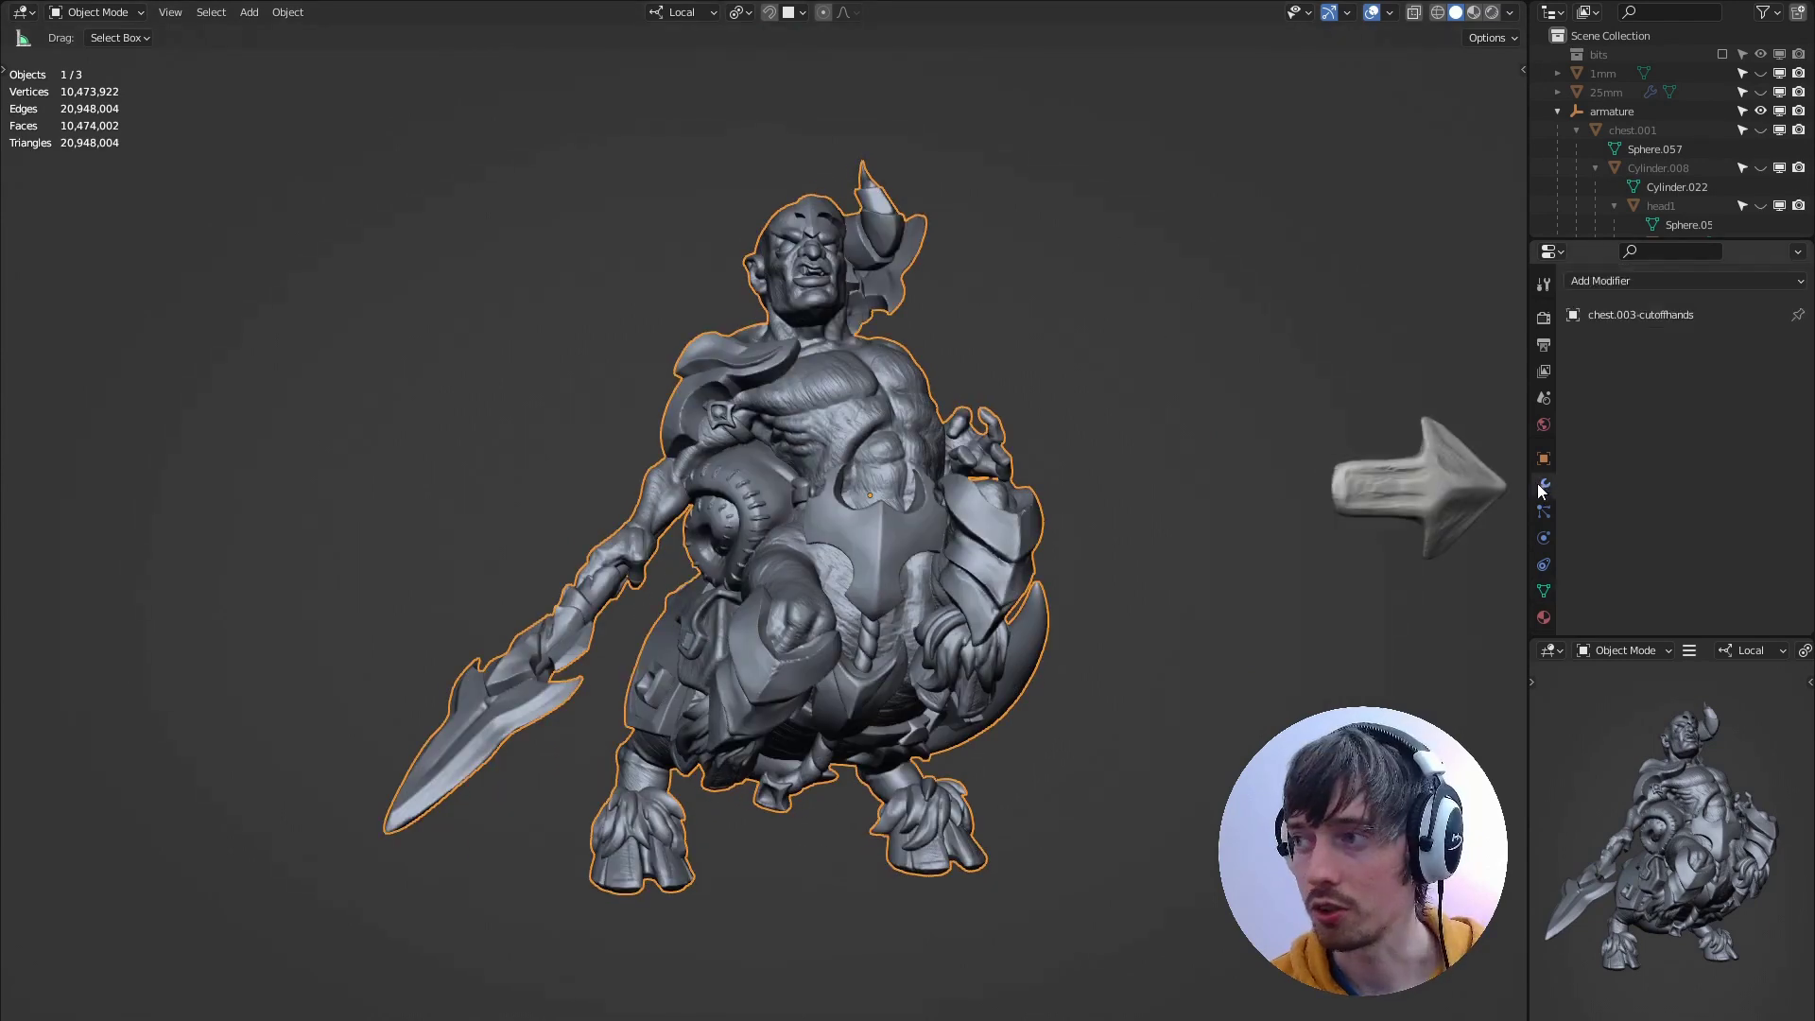
{"action": "middle_click_drag", "start_coordinate": [1116, 288], "coordinate": [1101, 276]}
{"action": "left_click", "coordinate": [1619, 281]}
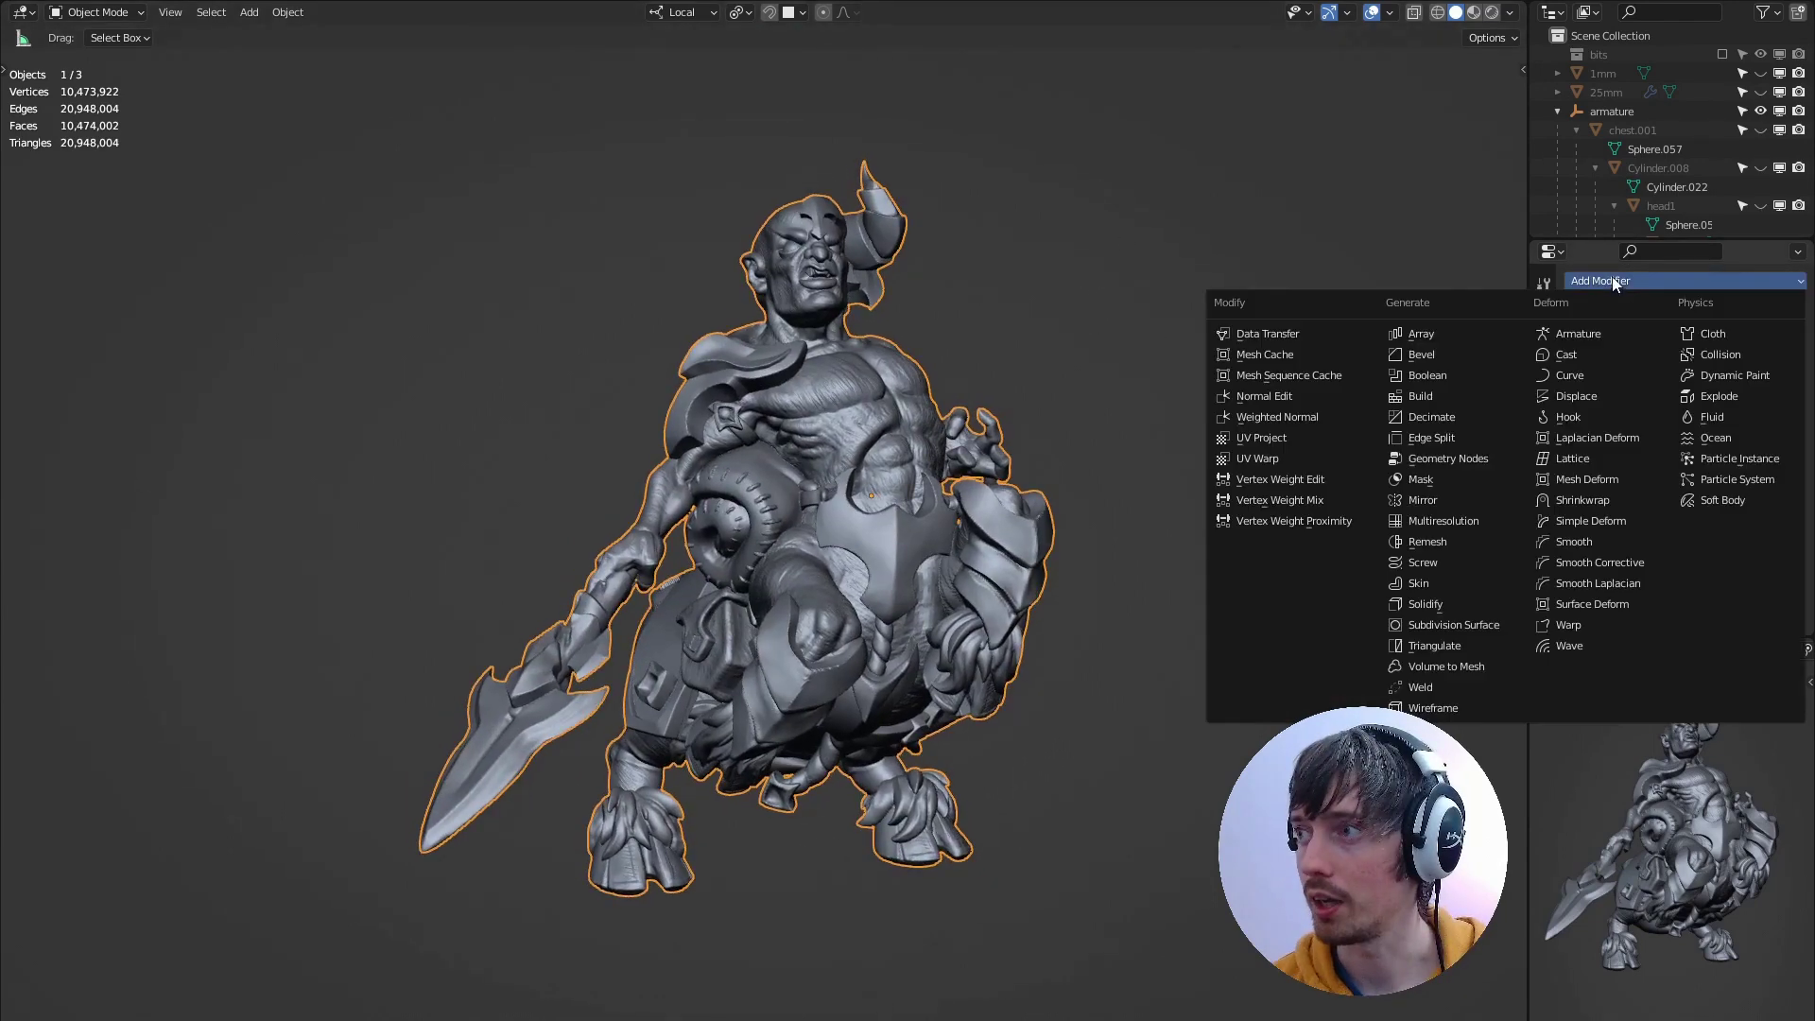
{"action": "left_click", "coordinate": [1460, 419]}
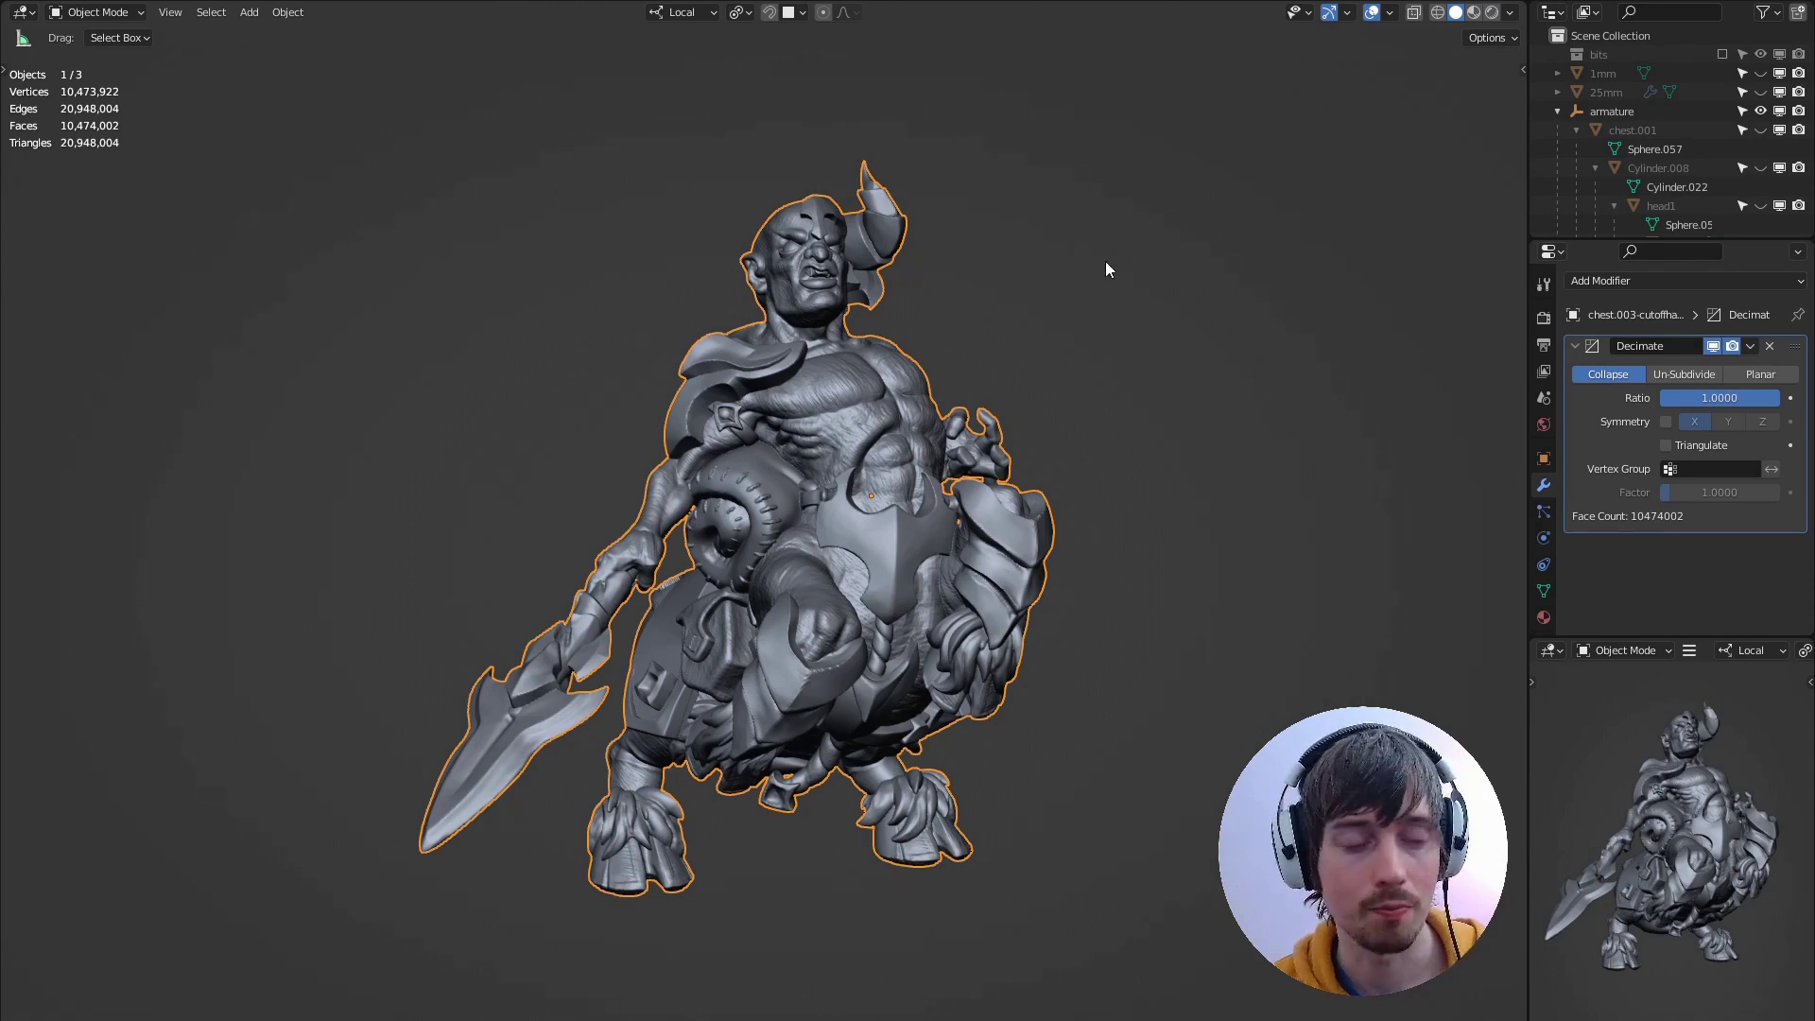
{"action": "left_click", "coordinate": [1713, 347]}
Apply the Decimate modifier to the creature with a ratio of 0.07 and save the file.
{"action": "left_click", "coordinate": [1716, 400]}
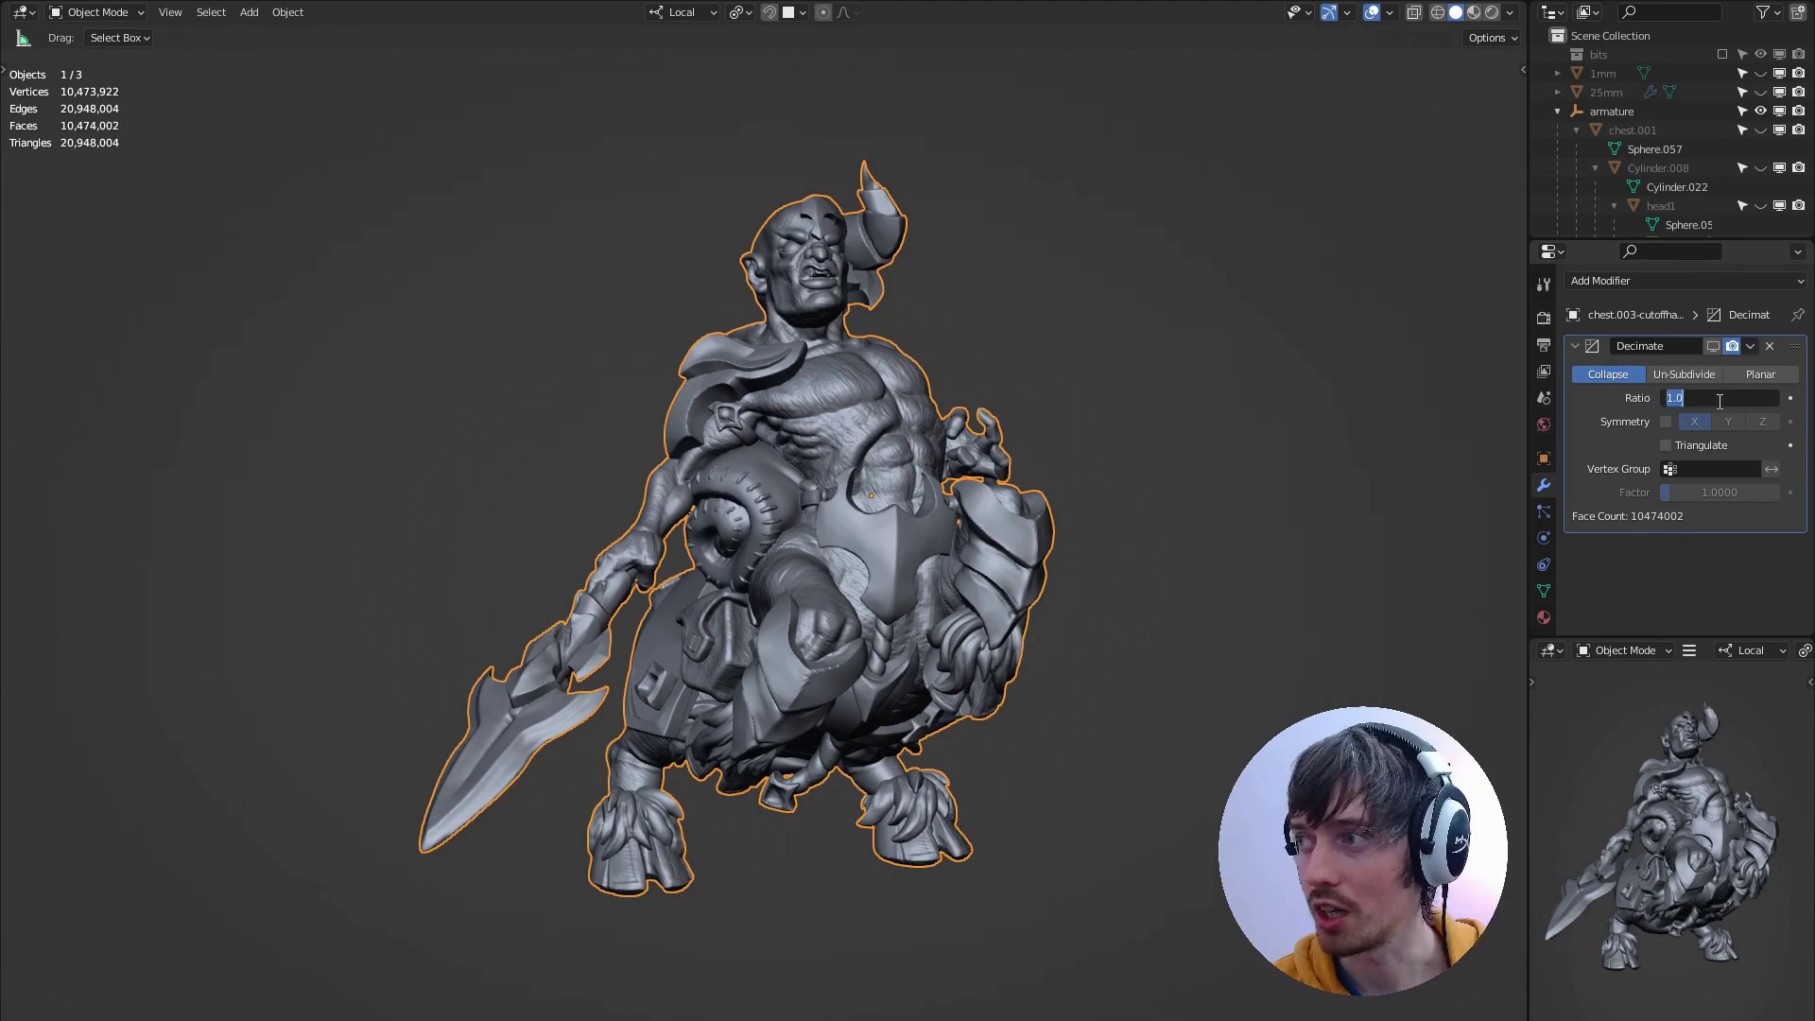
{"action": "type", "text": "0."}
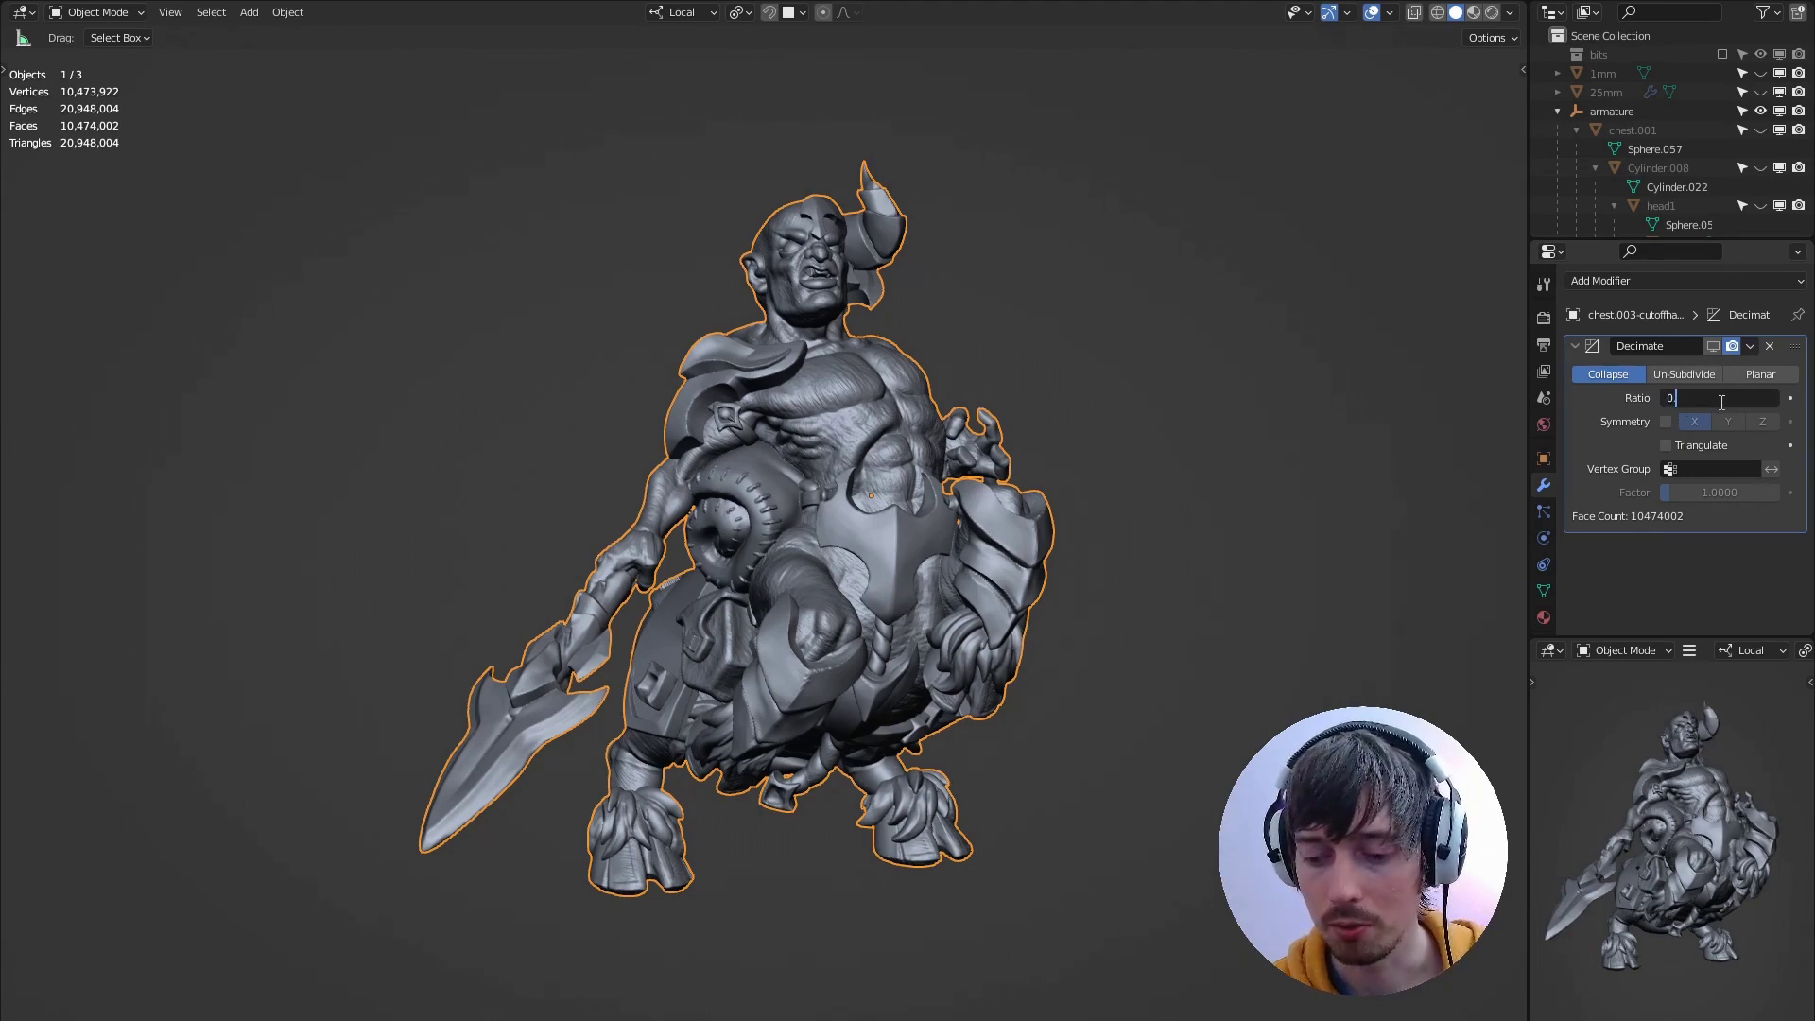
{"action": "type", "text": "07"}
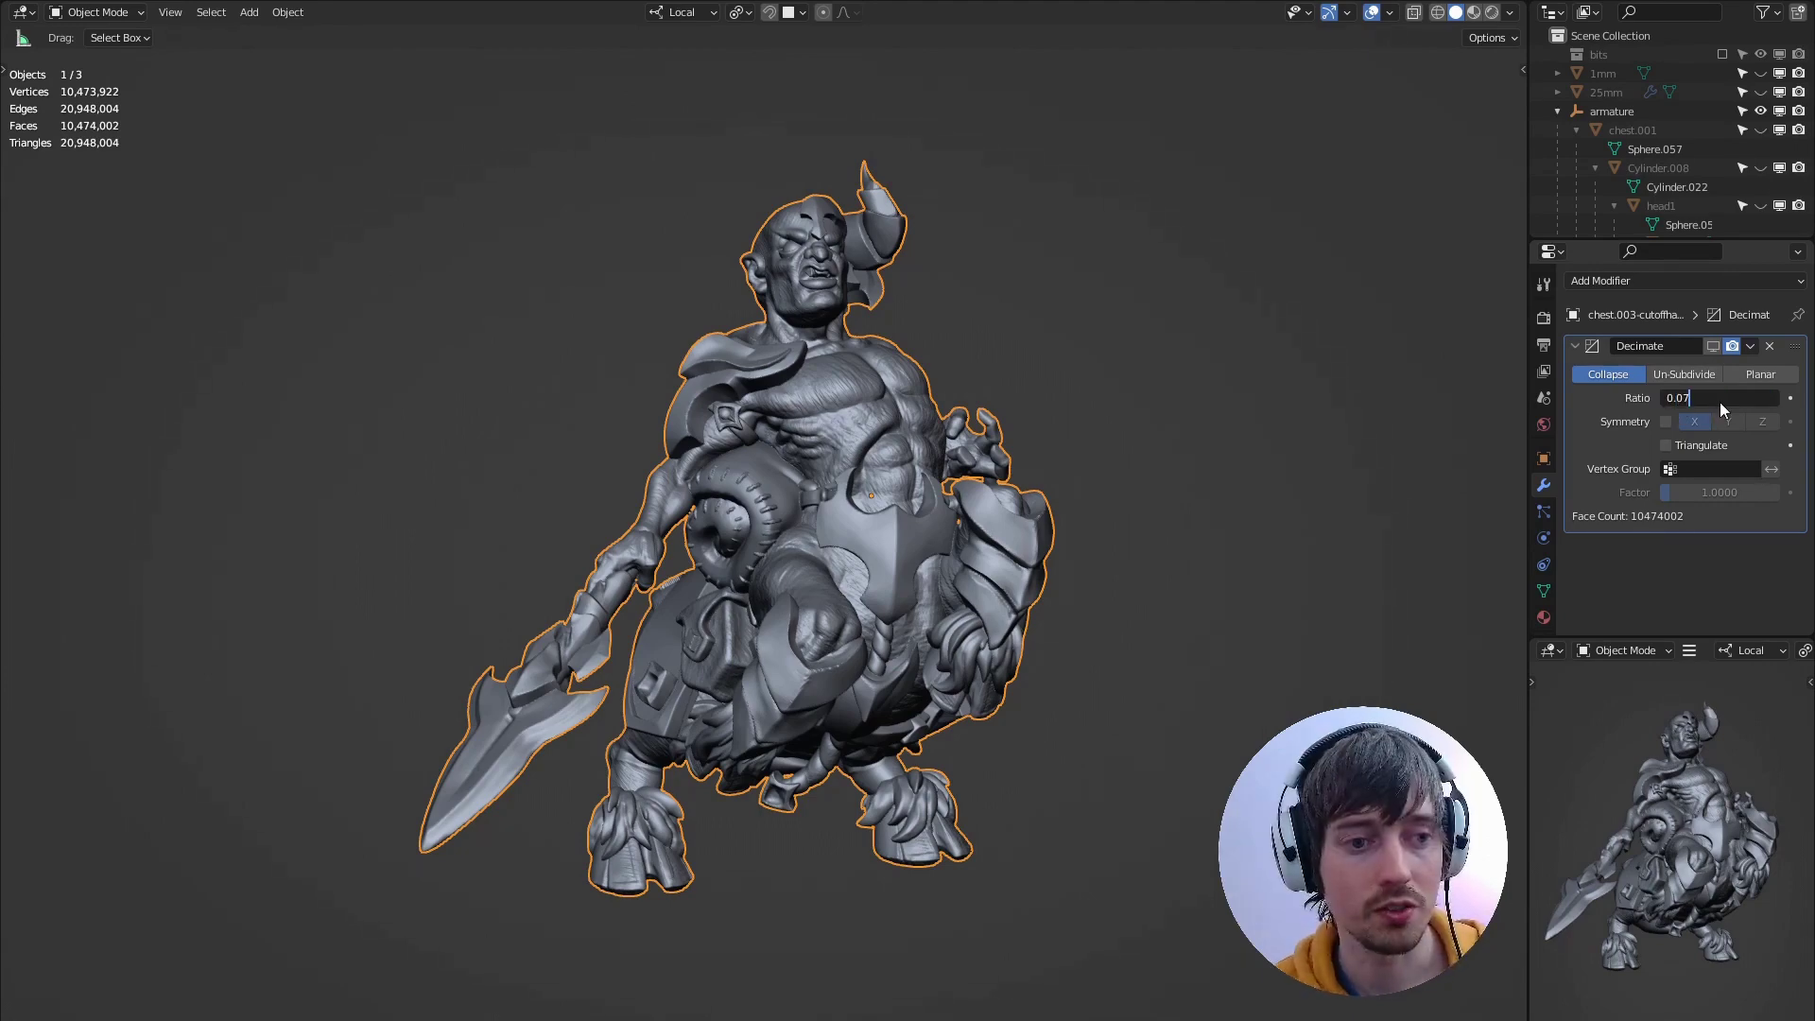
{"action": "key", "text": "Return"}
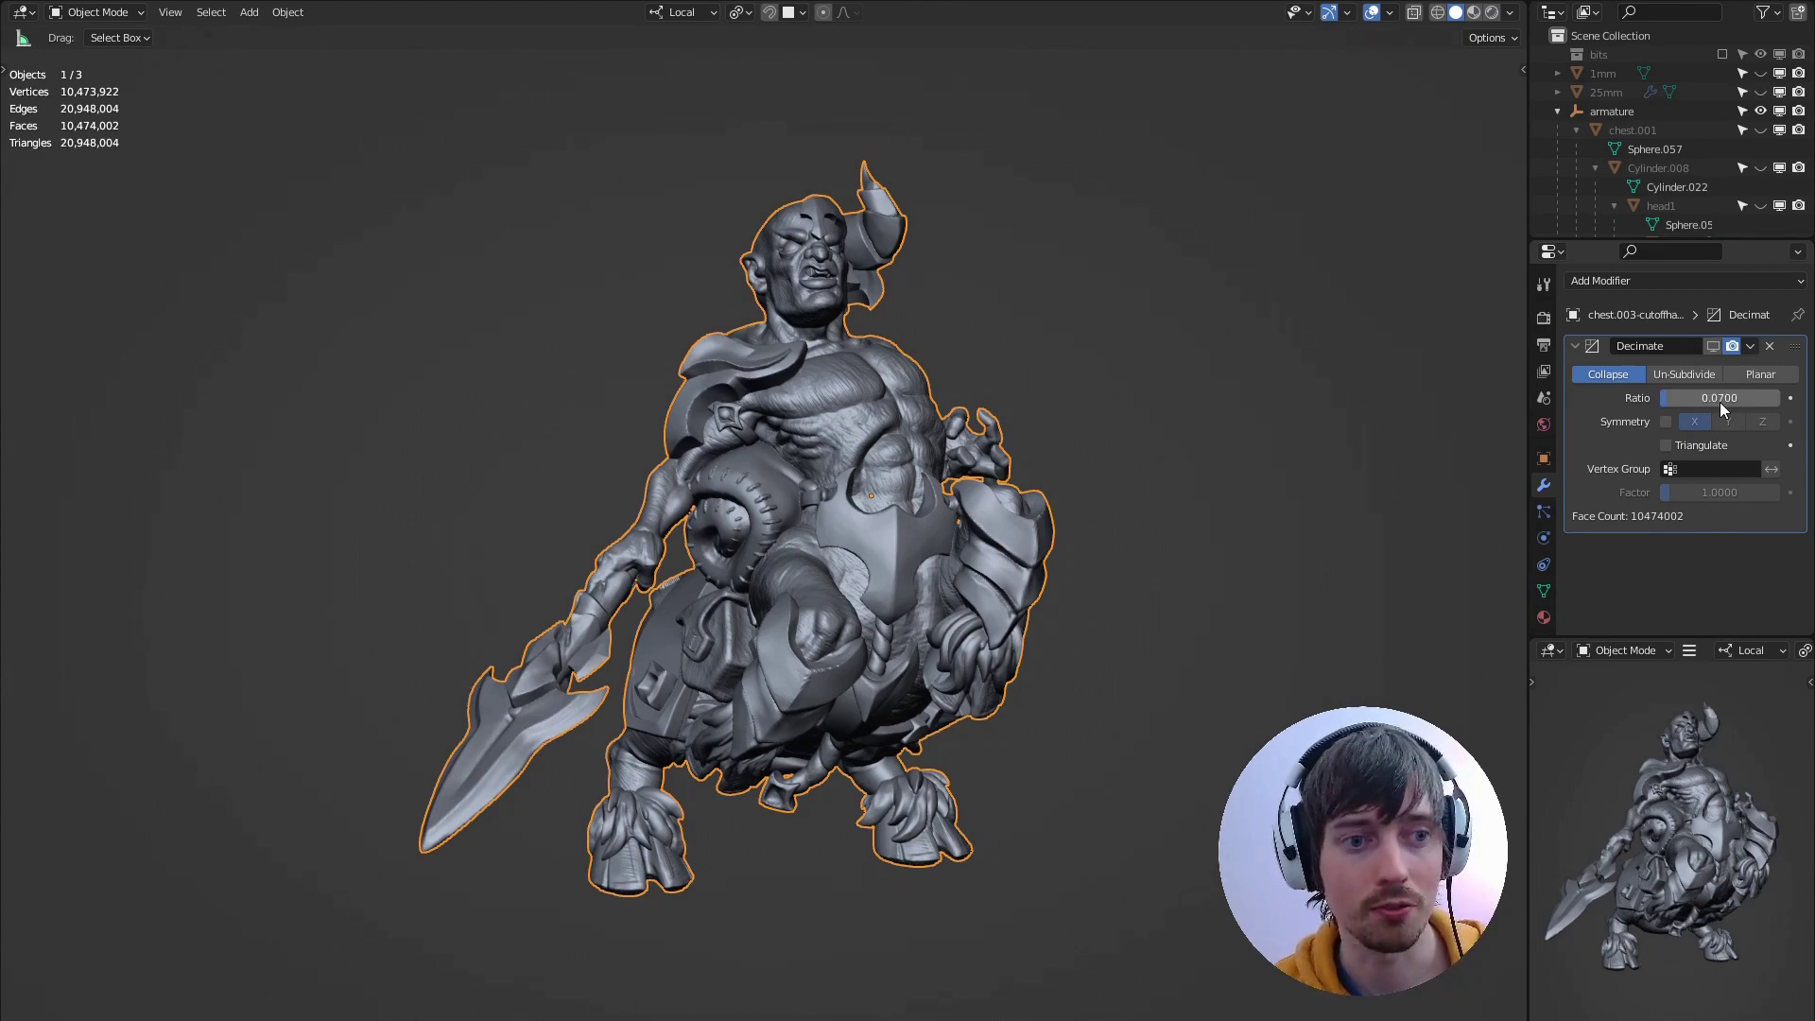
{"action": "left_click", "coordinate": [1754, 350]}
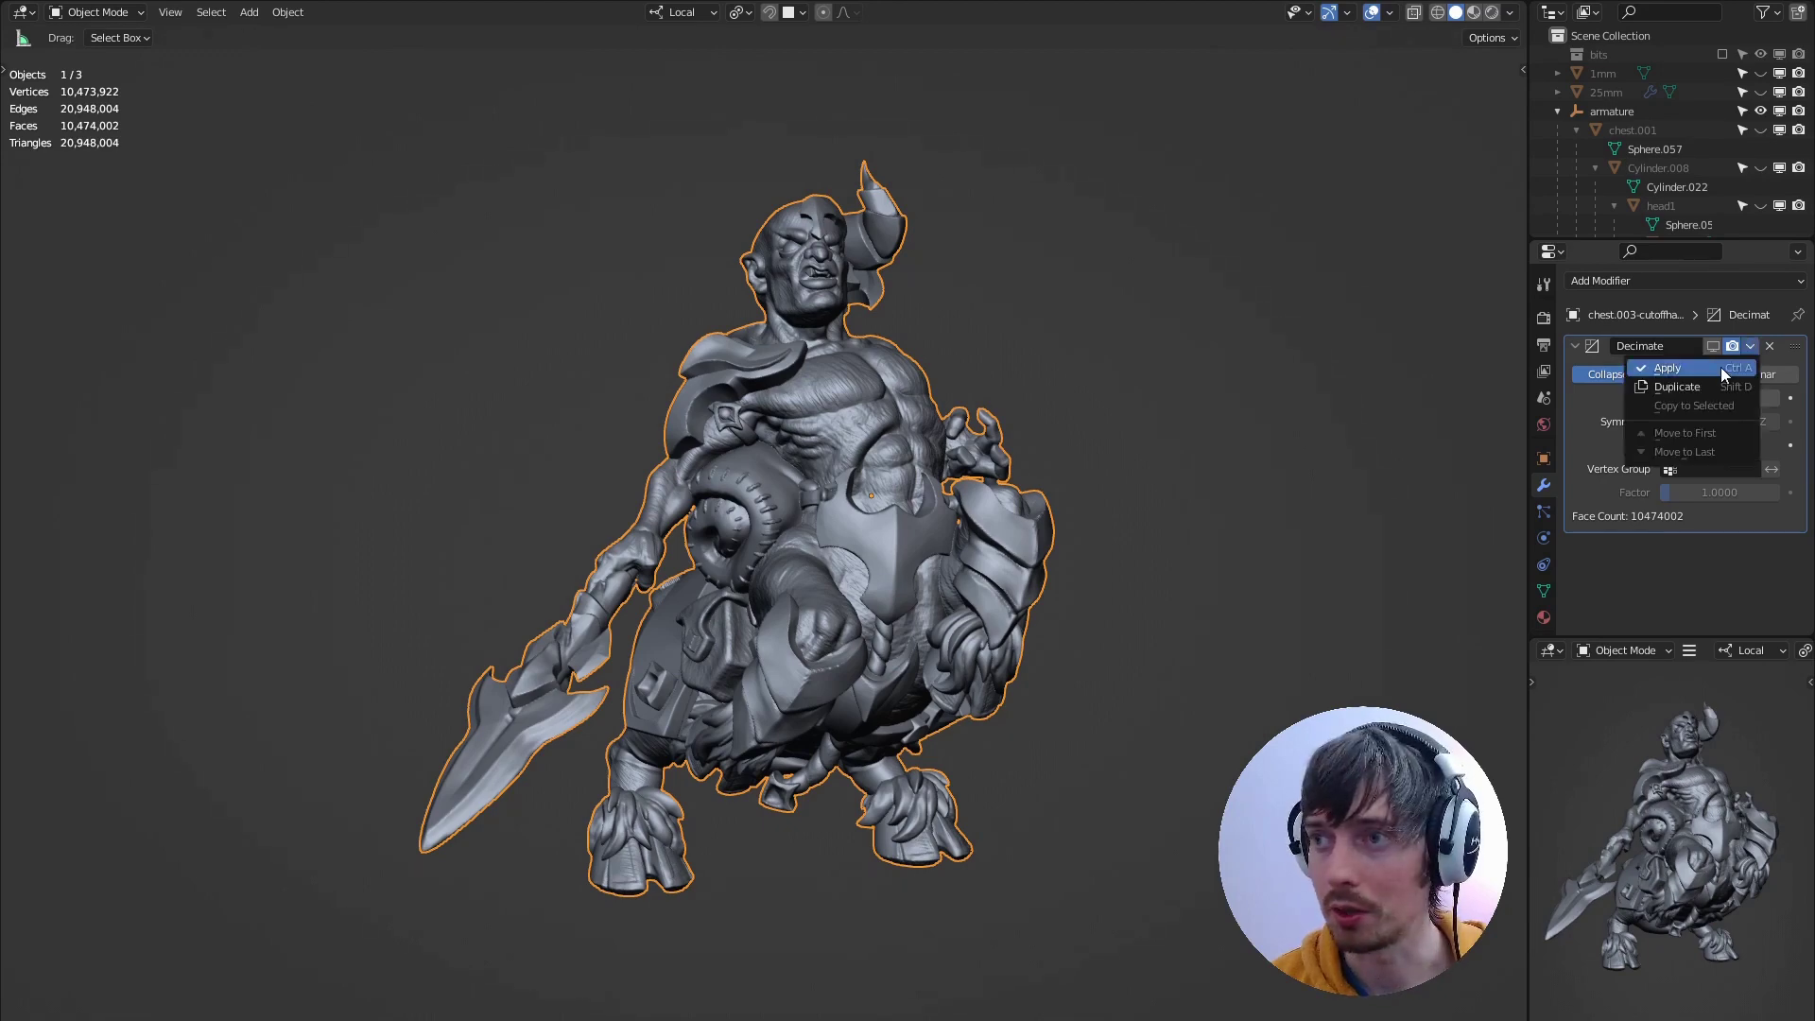
{"action": "left_click", "coordinate": [1721, 367]}
{"action": "mouse_move", "coordinate": [1068, 175]}
{"action": "middle_mouse_down", "text": "shift"}
{"action": "mouse_move", "coordinate": [1053, 167]}
{"action": "mouse_move", "coordinate": [1096, 179]}
{"action": "mouse_move", "coordinate": [855, 178]}
{"action": "mouse_move", "coordinate": [649, 126]}
{"action": "mouse_move", "coordinate": [1046, 151]}
{"action": "middle_mouse_up", "text": "shift"}
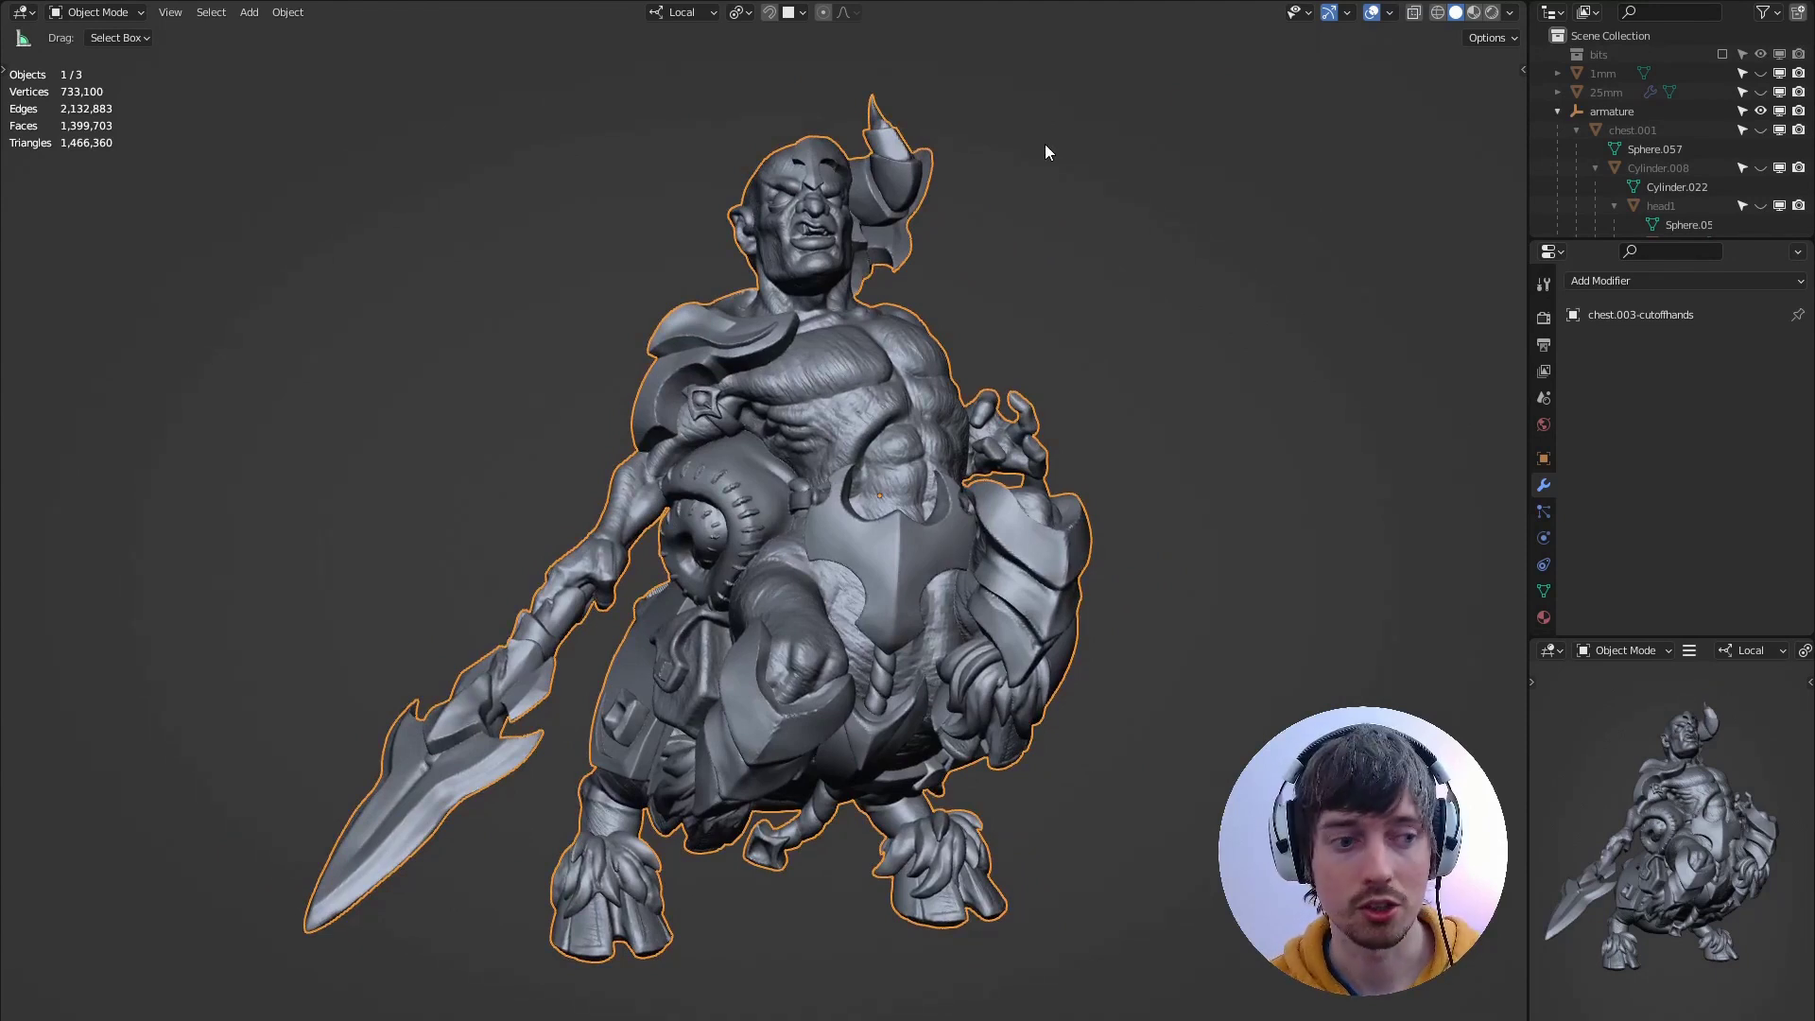
{"action": "key", "text": "ctrl+s"}
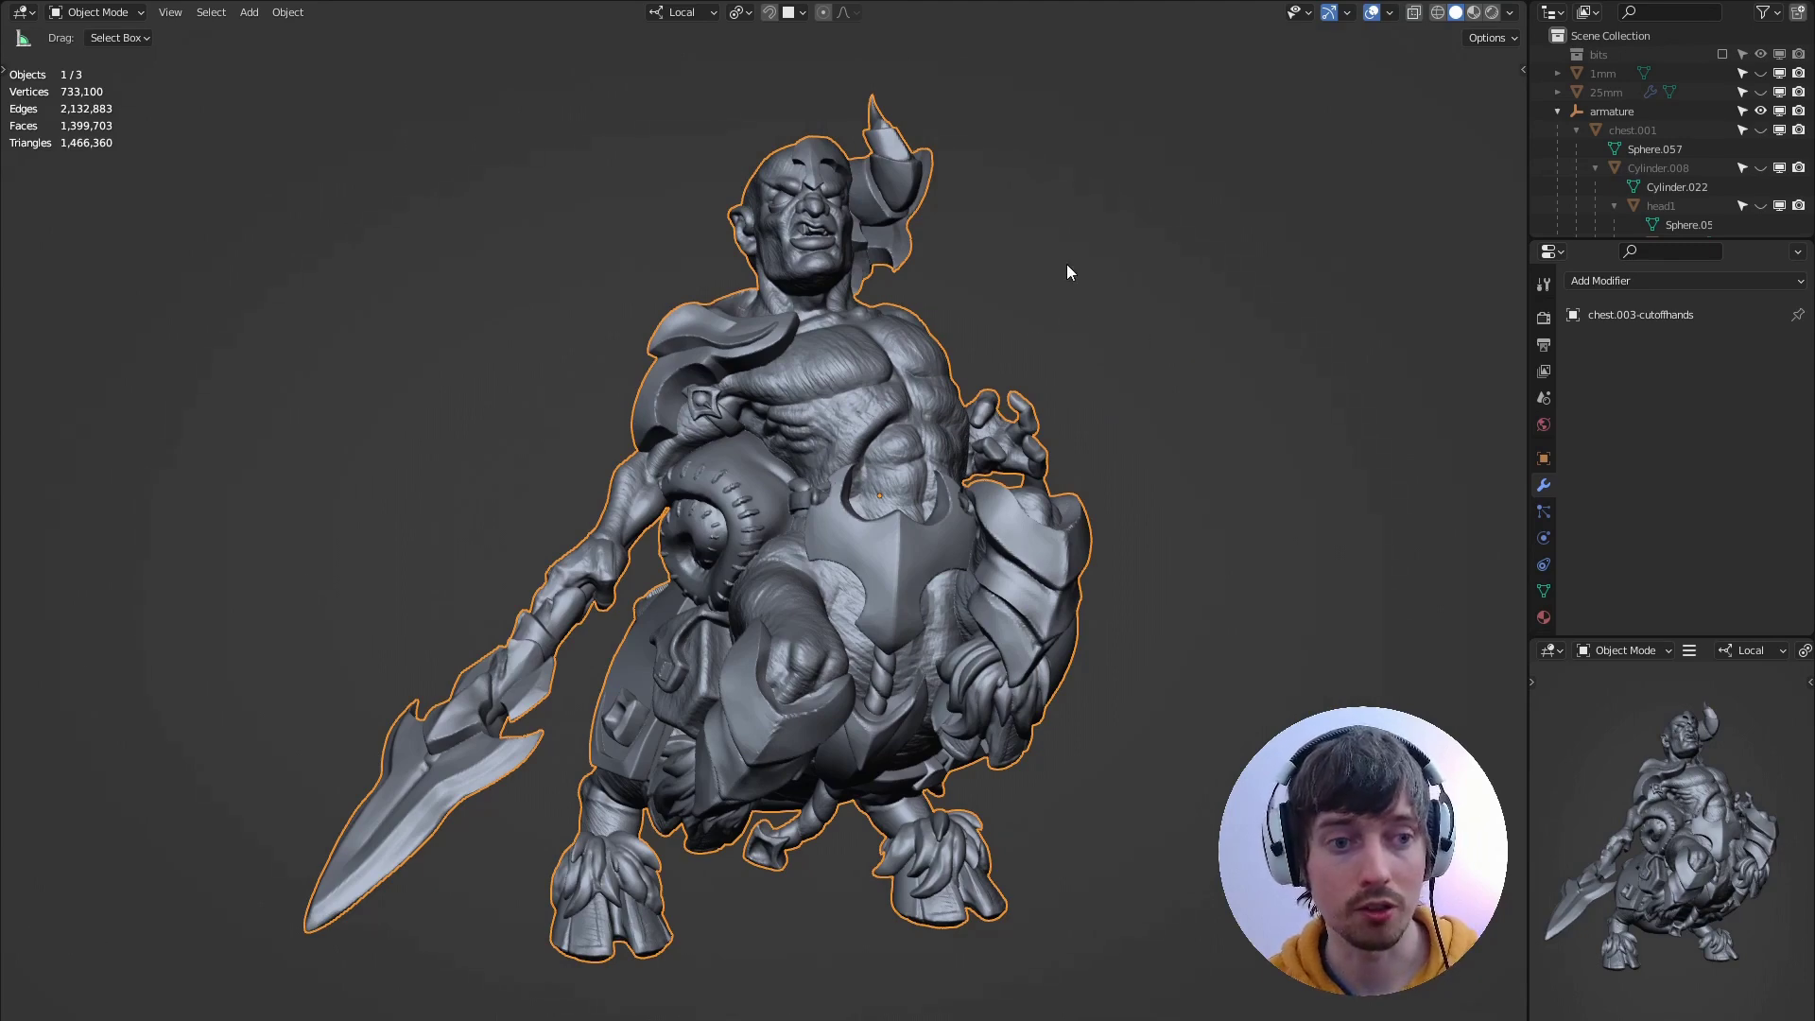
Show the 3D-Print Toolbox tools with their mesh checks, clean-up and export settings.
{"action": "mouse_move", "coordinate": [1073, 278]}
{"action": "middle_mouse_down"}
{"action": "mouse_move", "coordinate": [1028, 260]}
{"action": "mouse_move", "coordinate": [1113, 255]}
{"action": "mouse_move", "coordinate": [1092, 231]}
{"action": "mouse_move", "coordinate": [1100, 174]}
{"action": "middle_mouse_up"}
{"action": "key", "text": "n"}
{"action": "key", "text": "n"}
{"action": "key", "text": "n"}
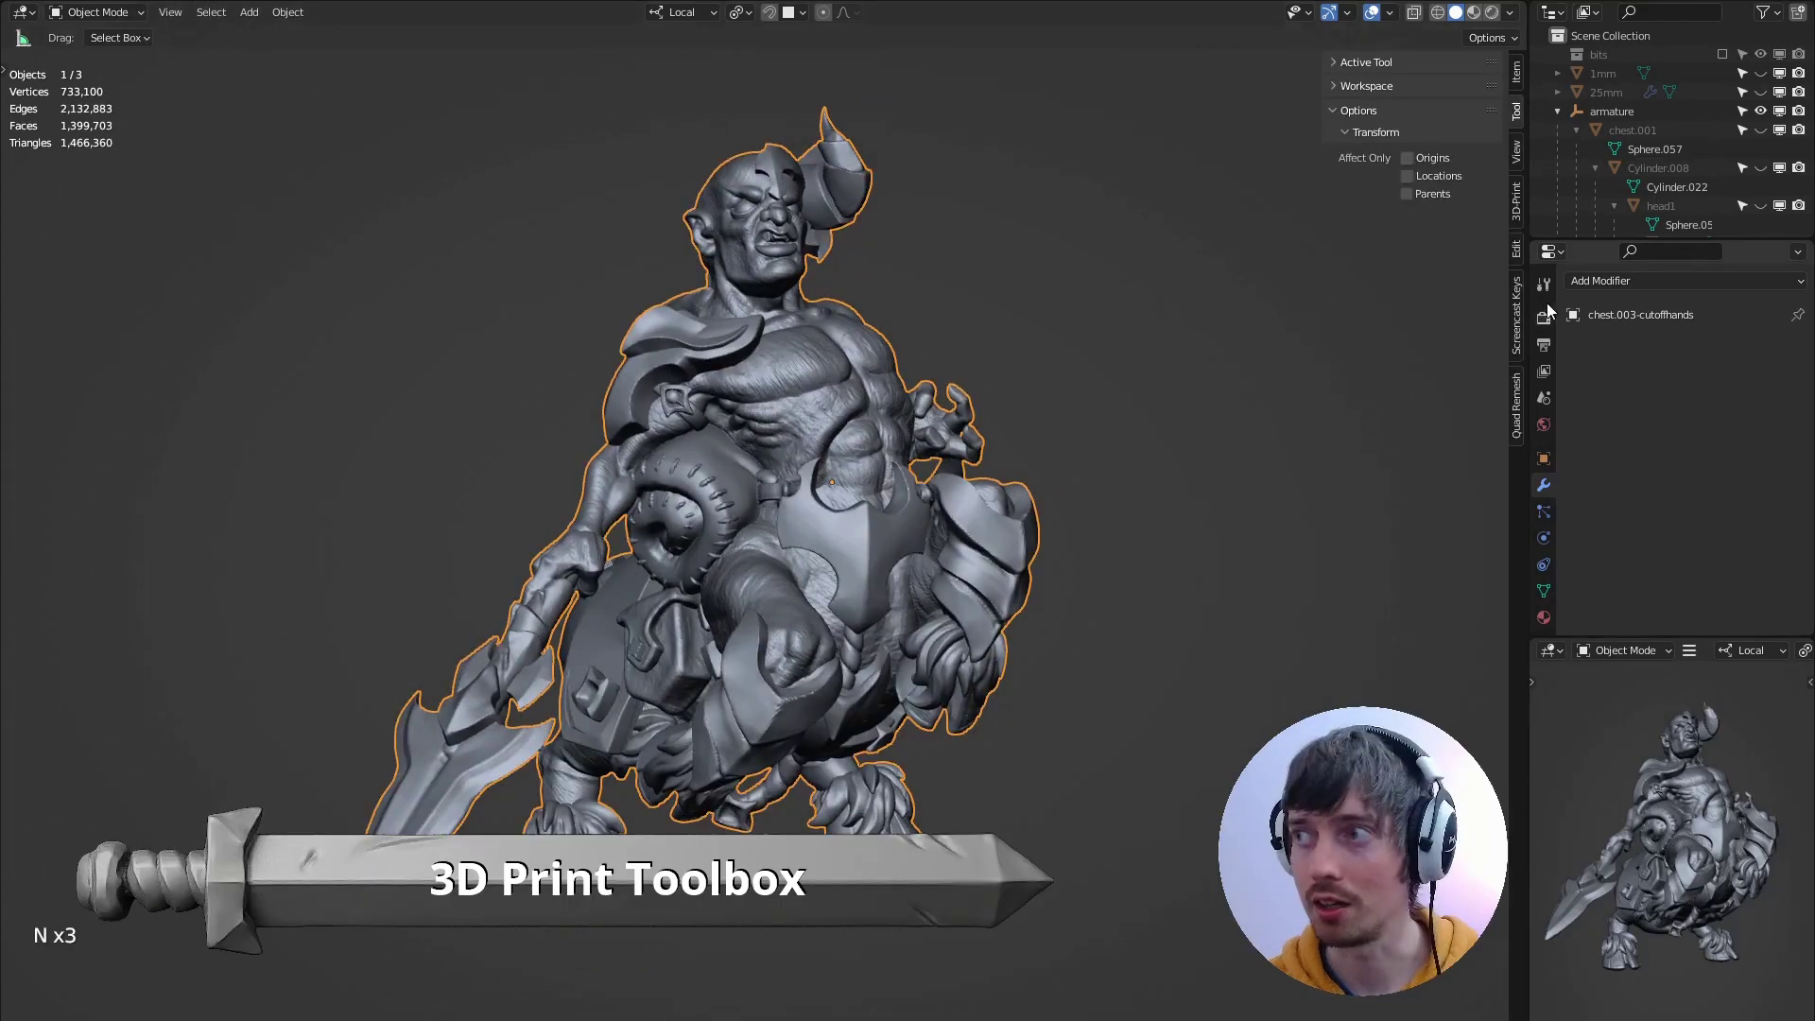
{"action": "left_click", "coordinate": [1517, 203]}
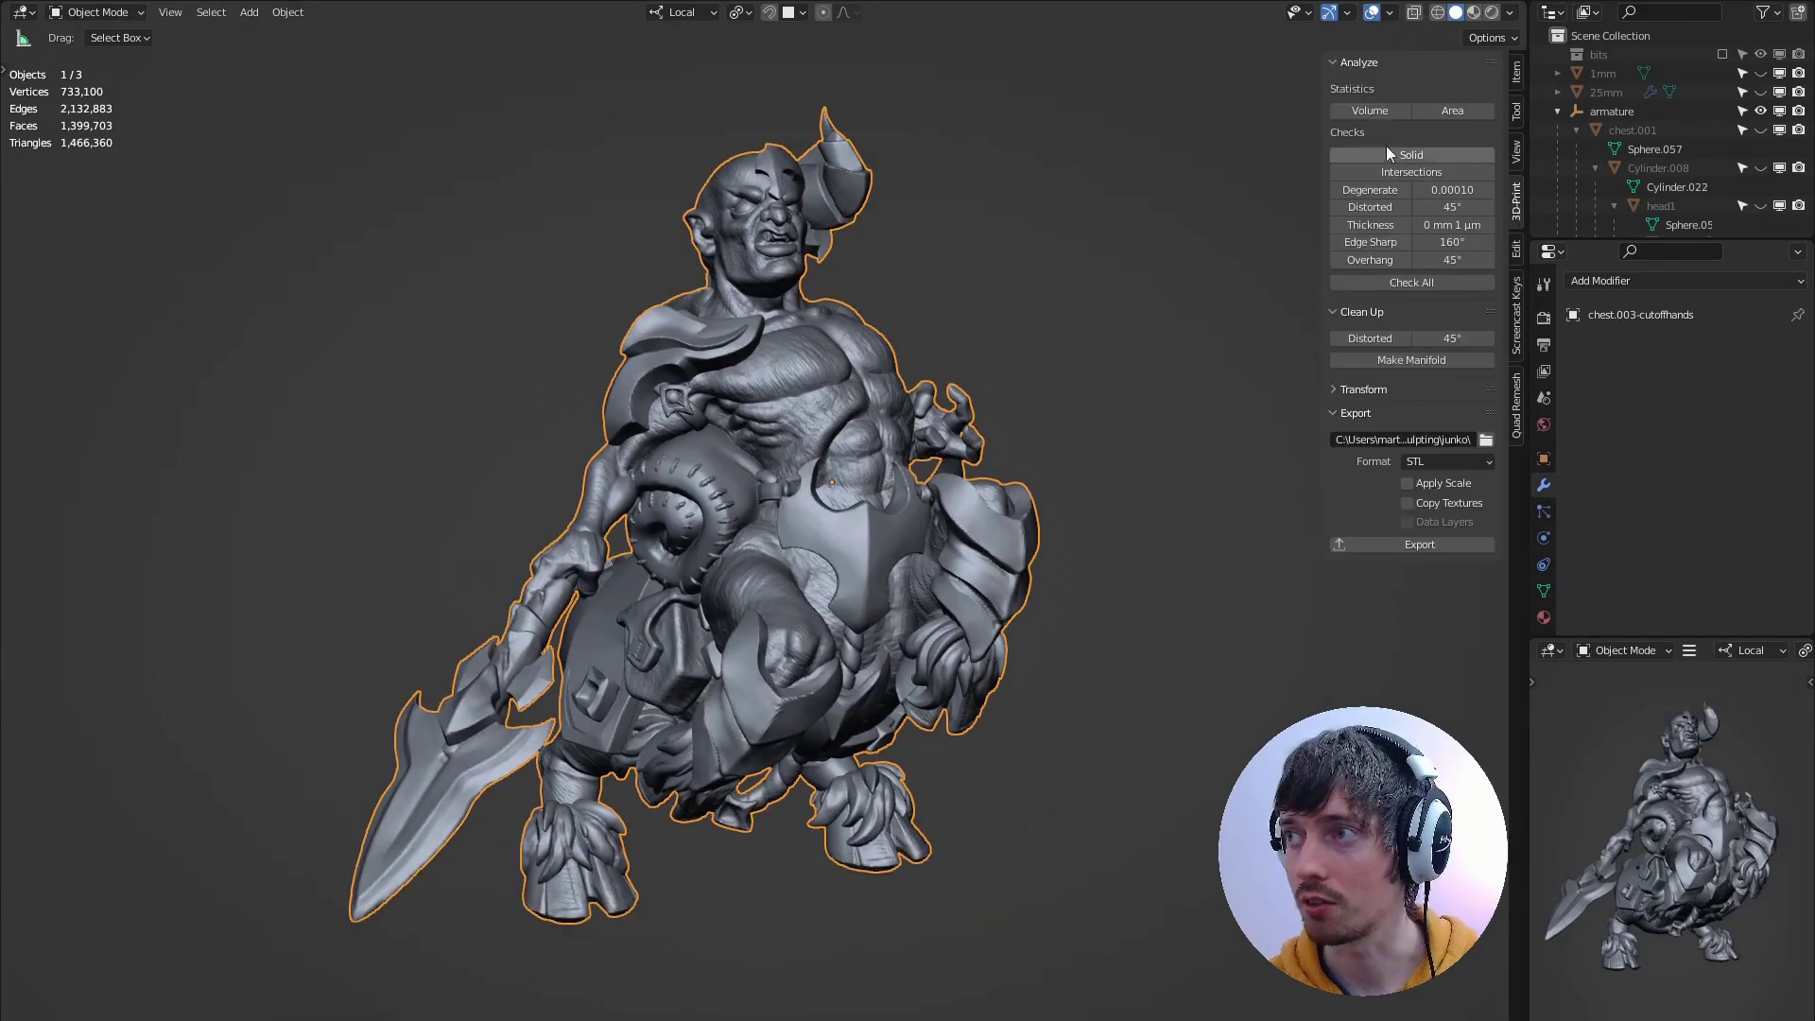
{"action": "middle_click_drag", "start_coordinate": [1052, 222], "coordinate": [1083, 196]}
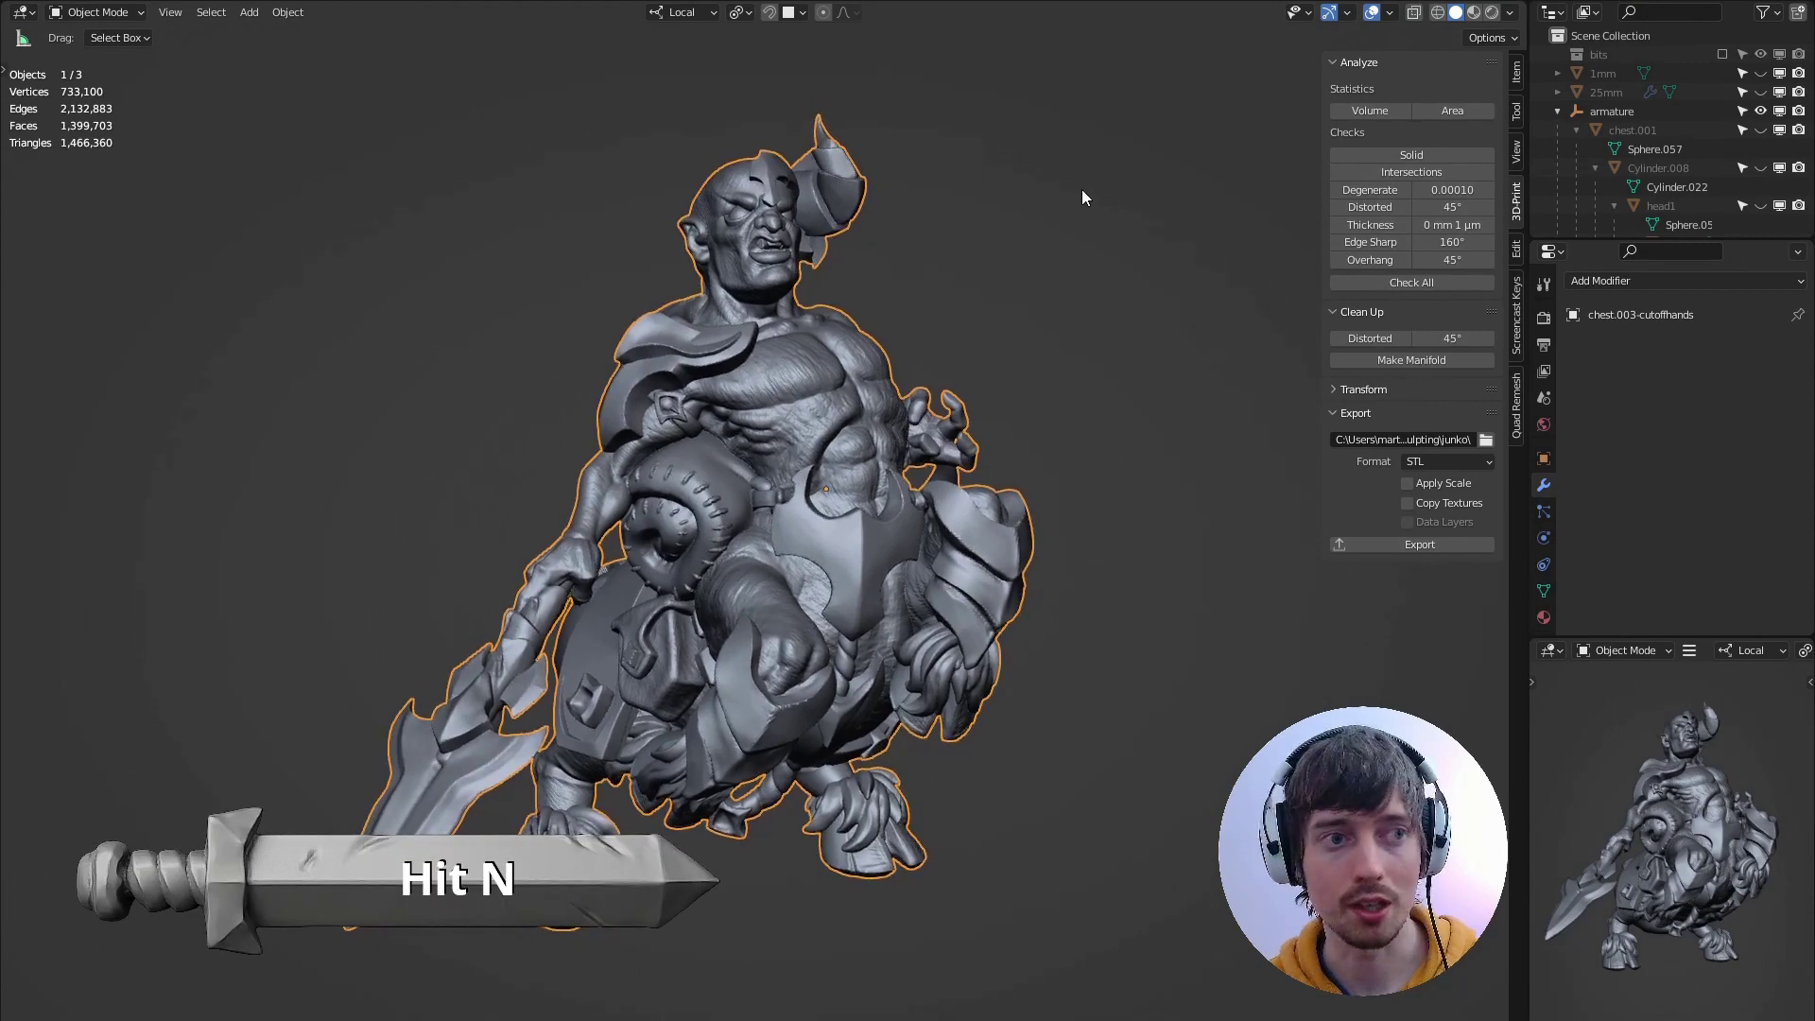
{"action": "middle_click_drag", "start_coordinate": [614, 86], "coordinate": [556, 118]}
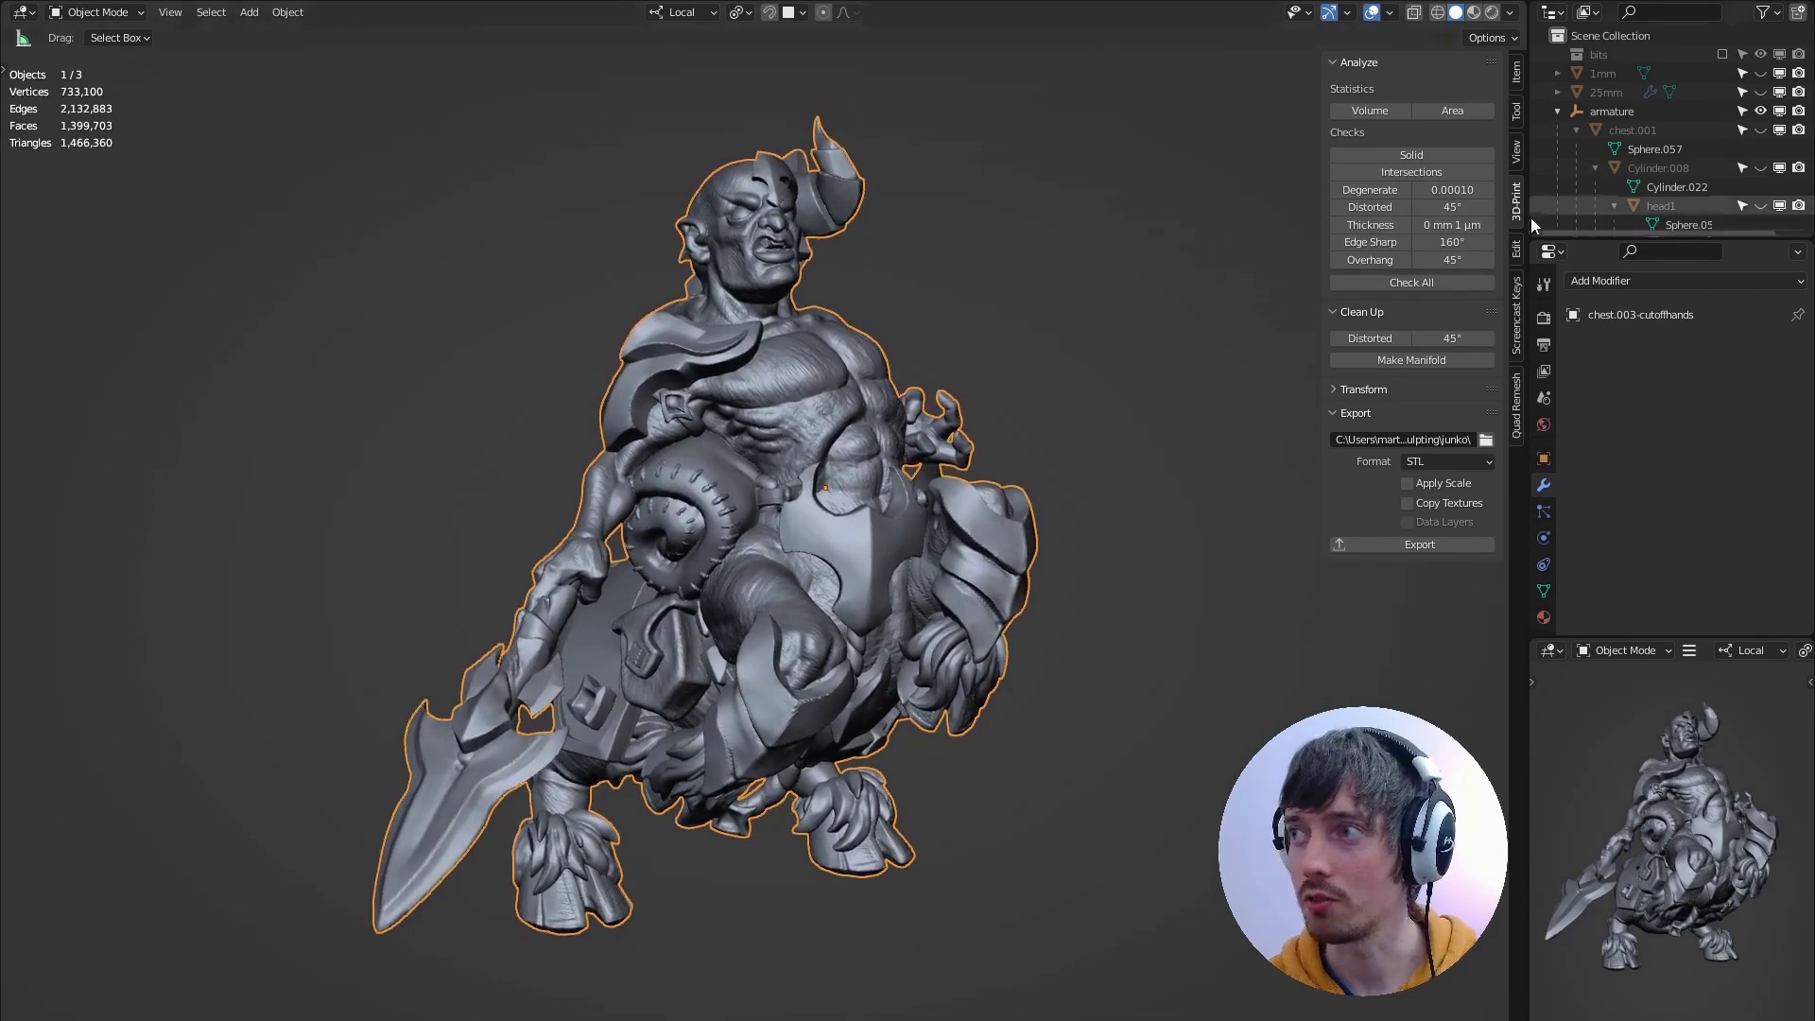
Look up the Mesh: 3D-Print Toolbox add-on in the preferences to see whether it is enabled, and close the preferences.
{"action": "left_click", "coordinate": [72, 2]}
{"action": "left_click", "coordinate": [119, 258]}
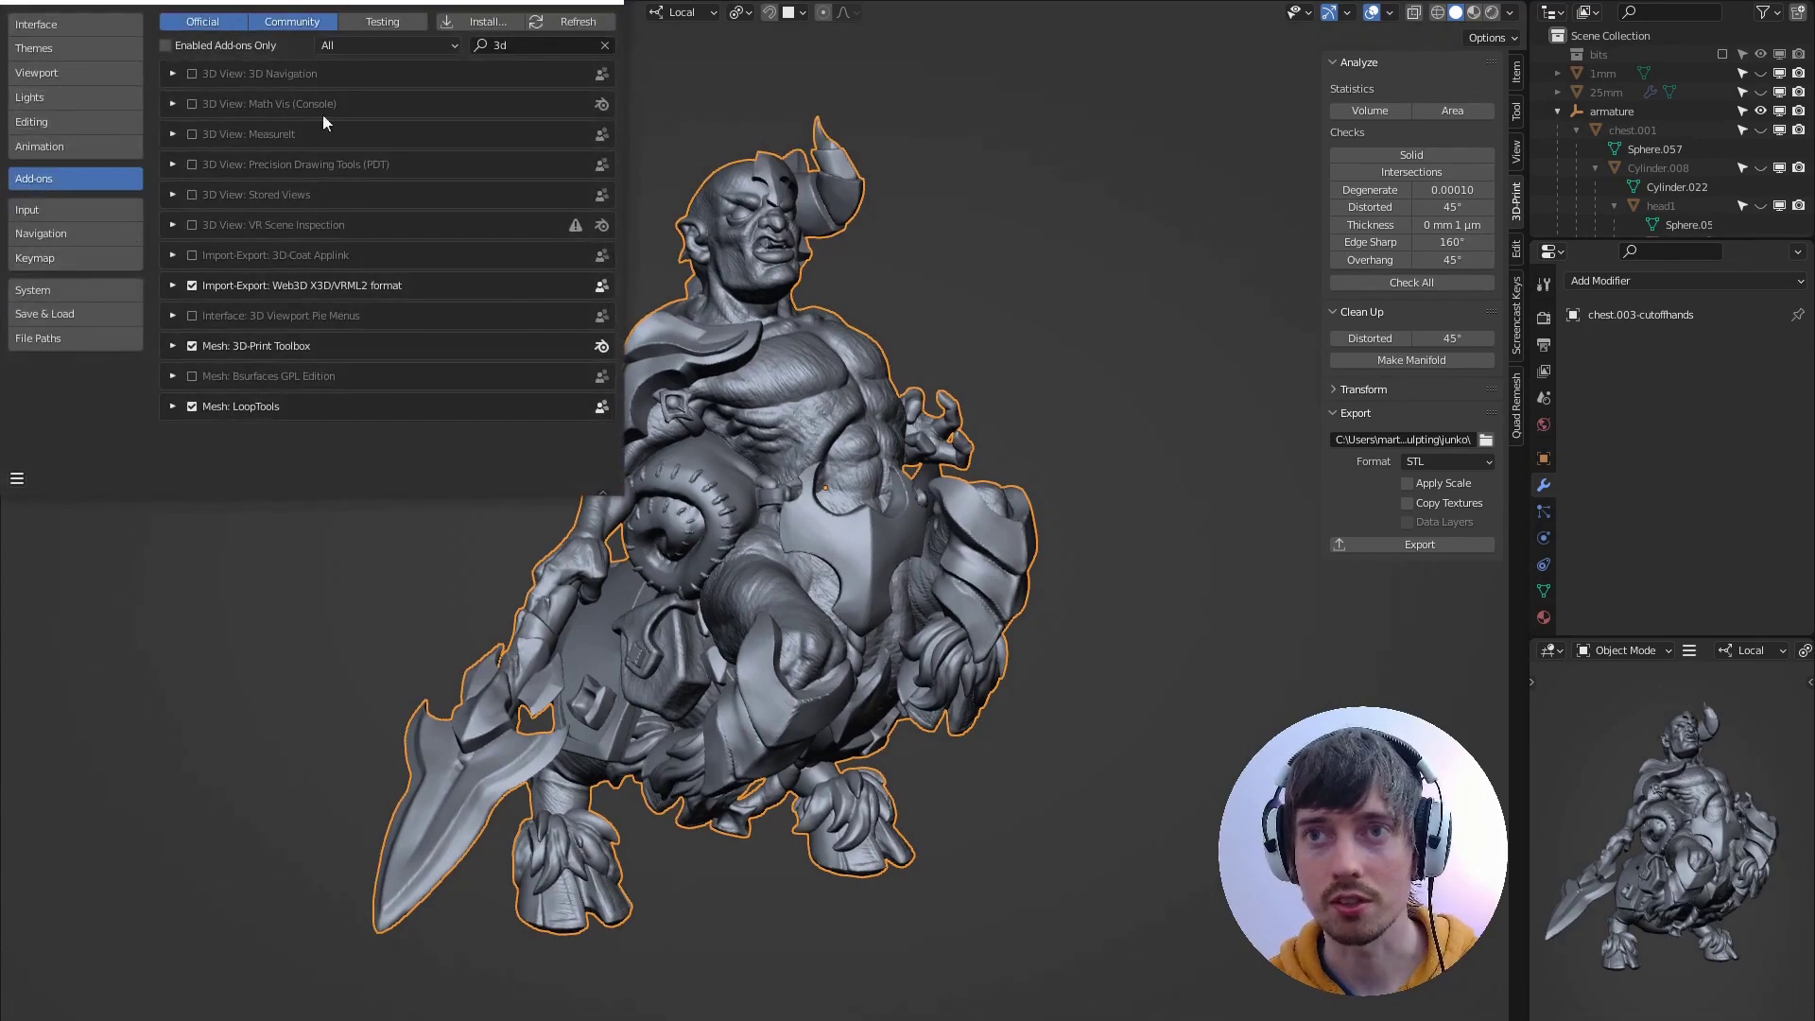
{"action": "left_click", "coordinate": [560, 73]}
{"action": "key", "text": "BackSpace"}
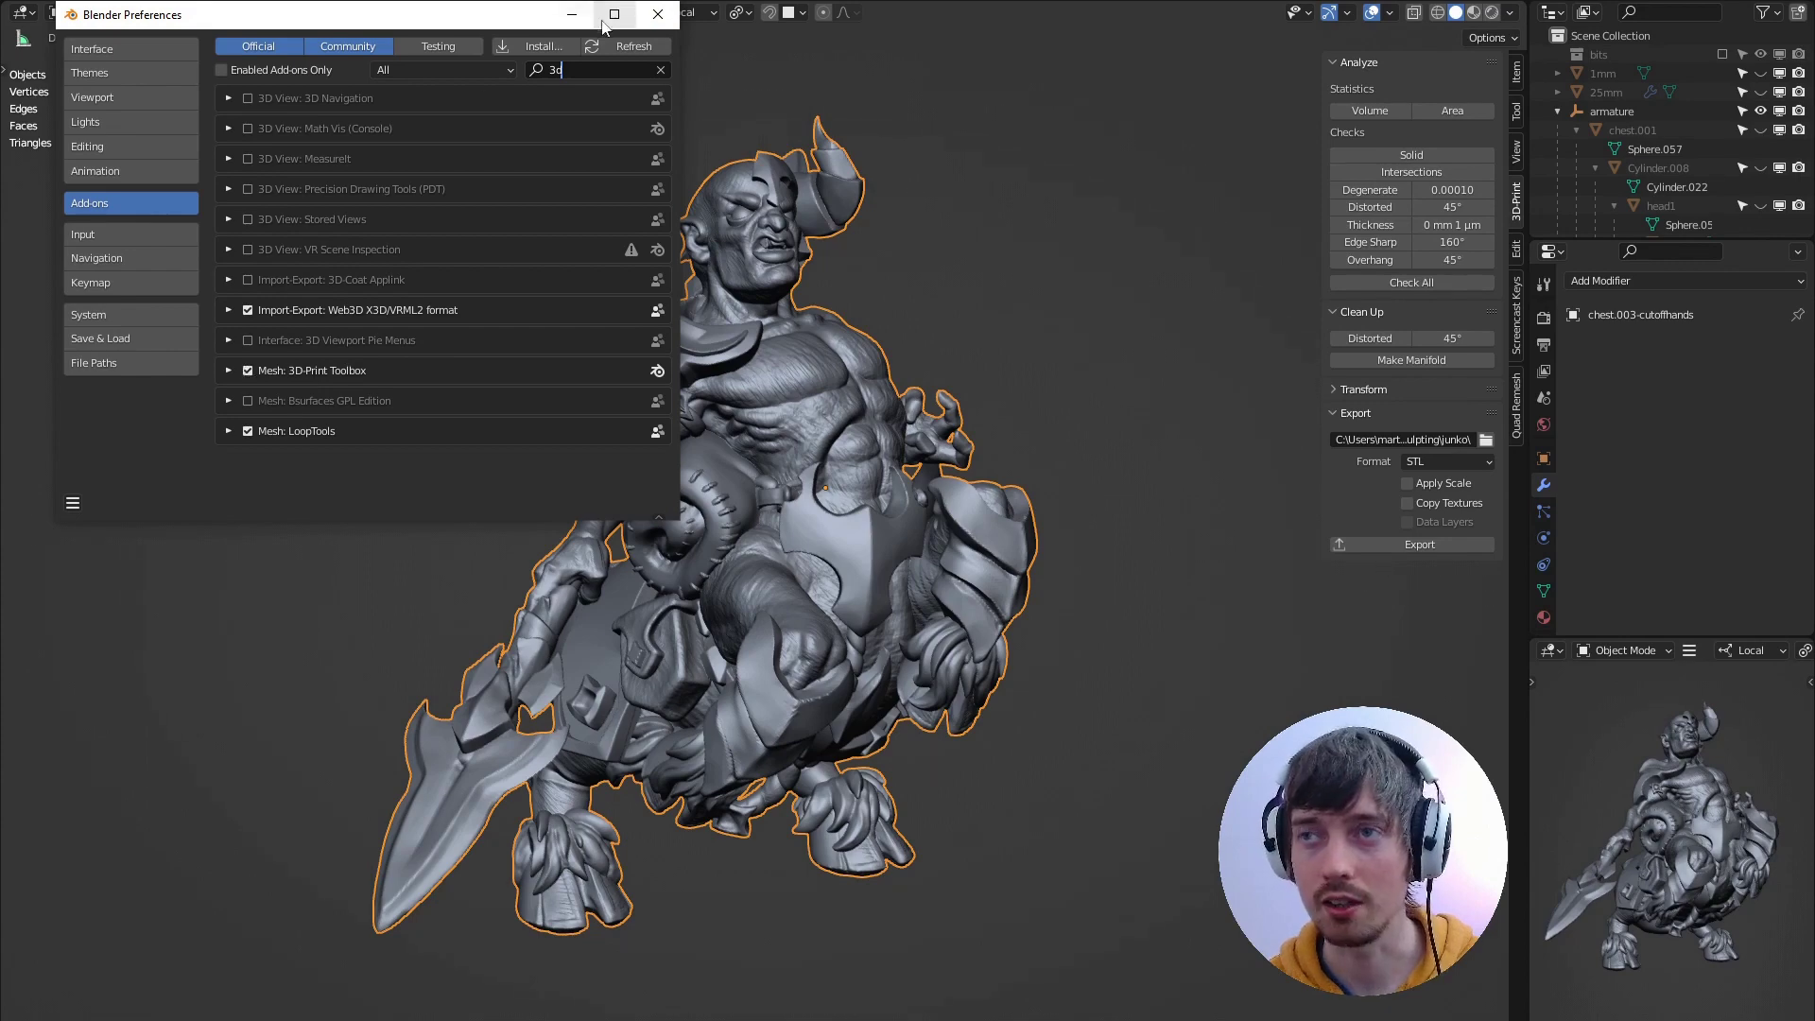
{"action": "left_click", "coordinate": [658, 15]}
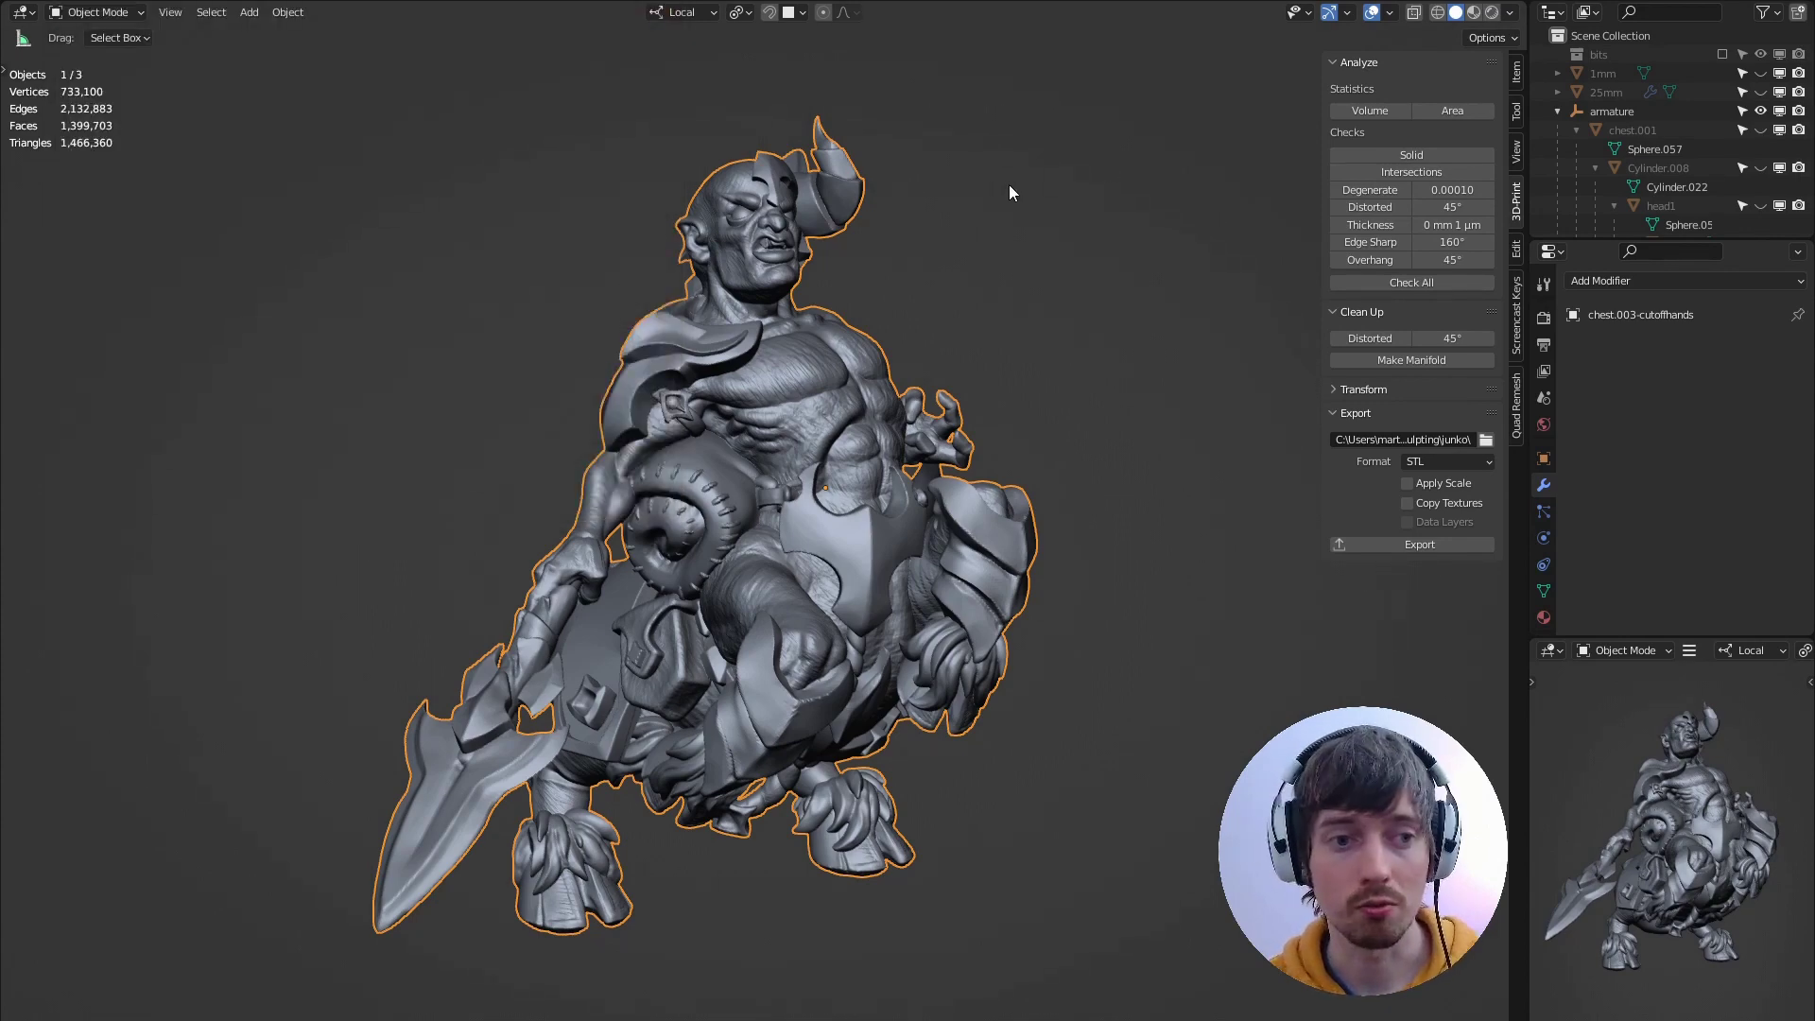
Run the Solid check on the decimated creature and examine the model from the front, side and back.
{"action": "mouse_move", "coordinate": [979, 180]}
{"action": "middle_mouse_down", "text": "shift"}
{"action": "mouse_move", "coordinate": [1019, 187]}
{"action": "mouse_move", "coordinate": [1004, 182]}
{"action": "middle_mouse_up", "text": "shift"}
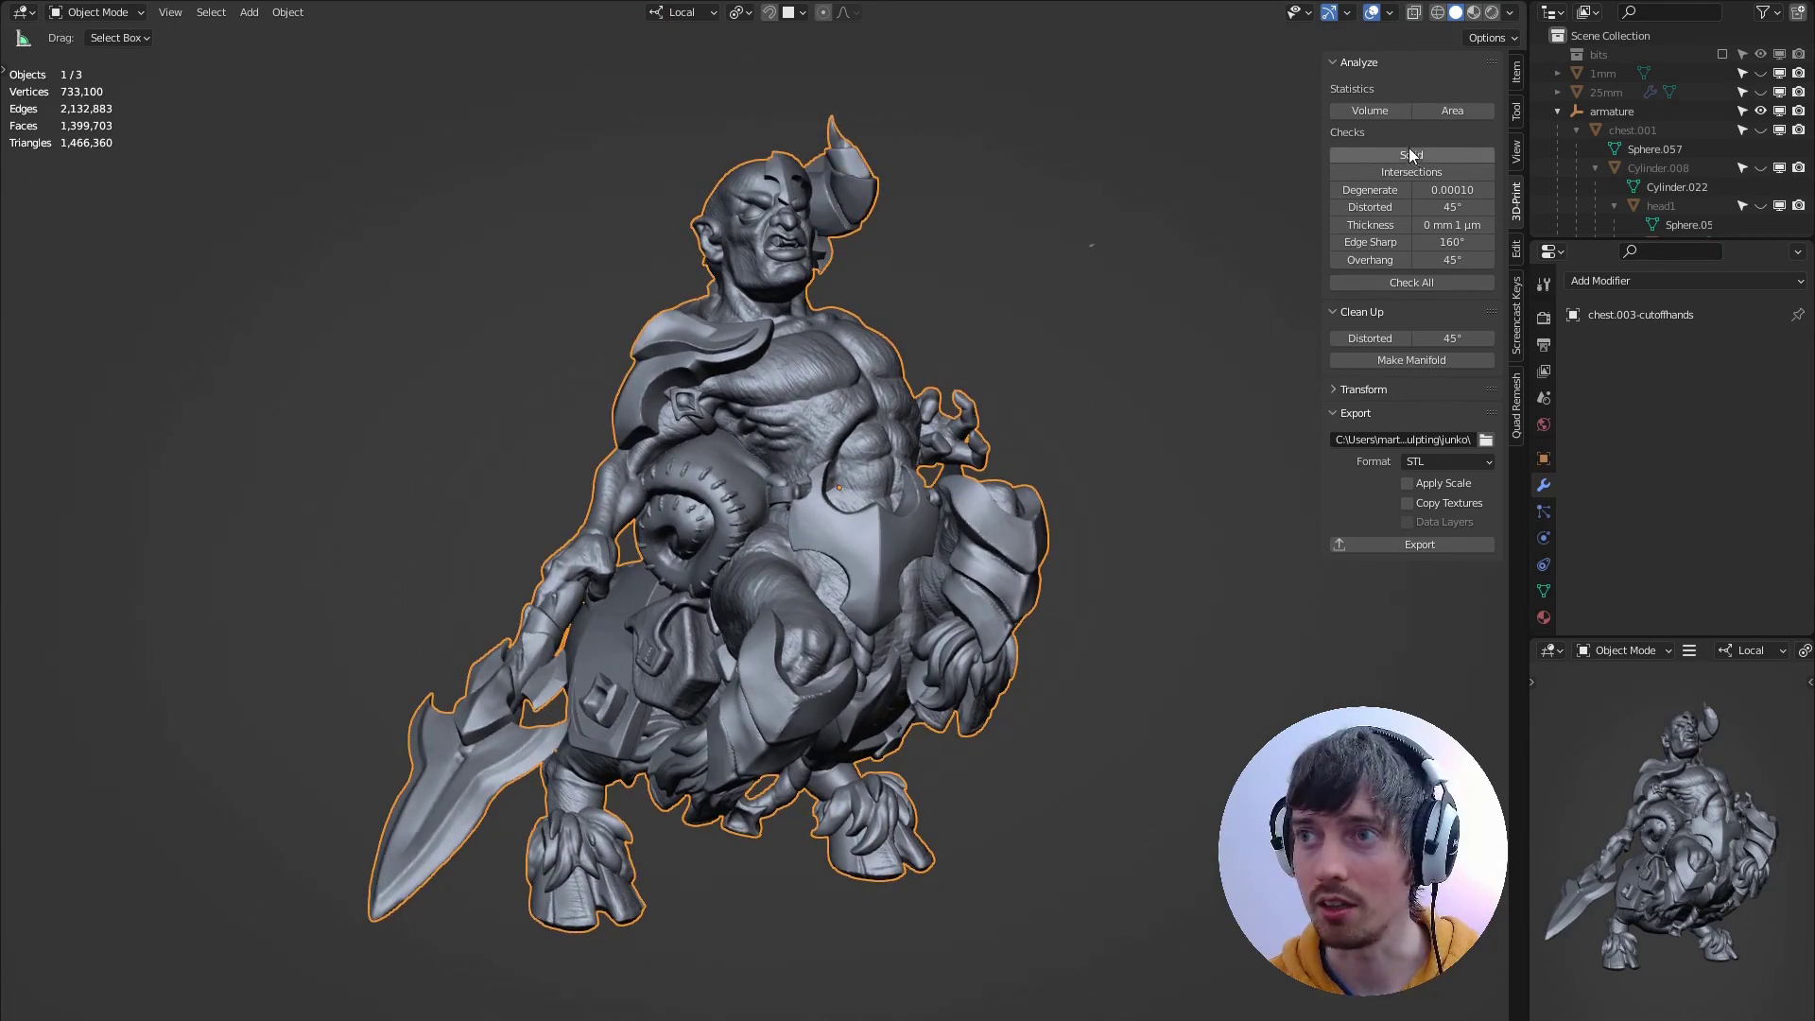
{"action": "left_click", "coordinate": [1411, 155]}
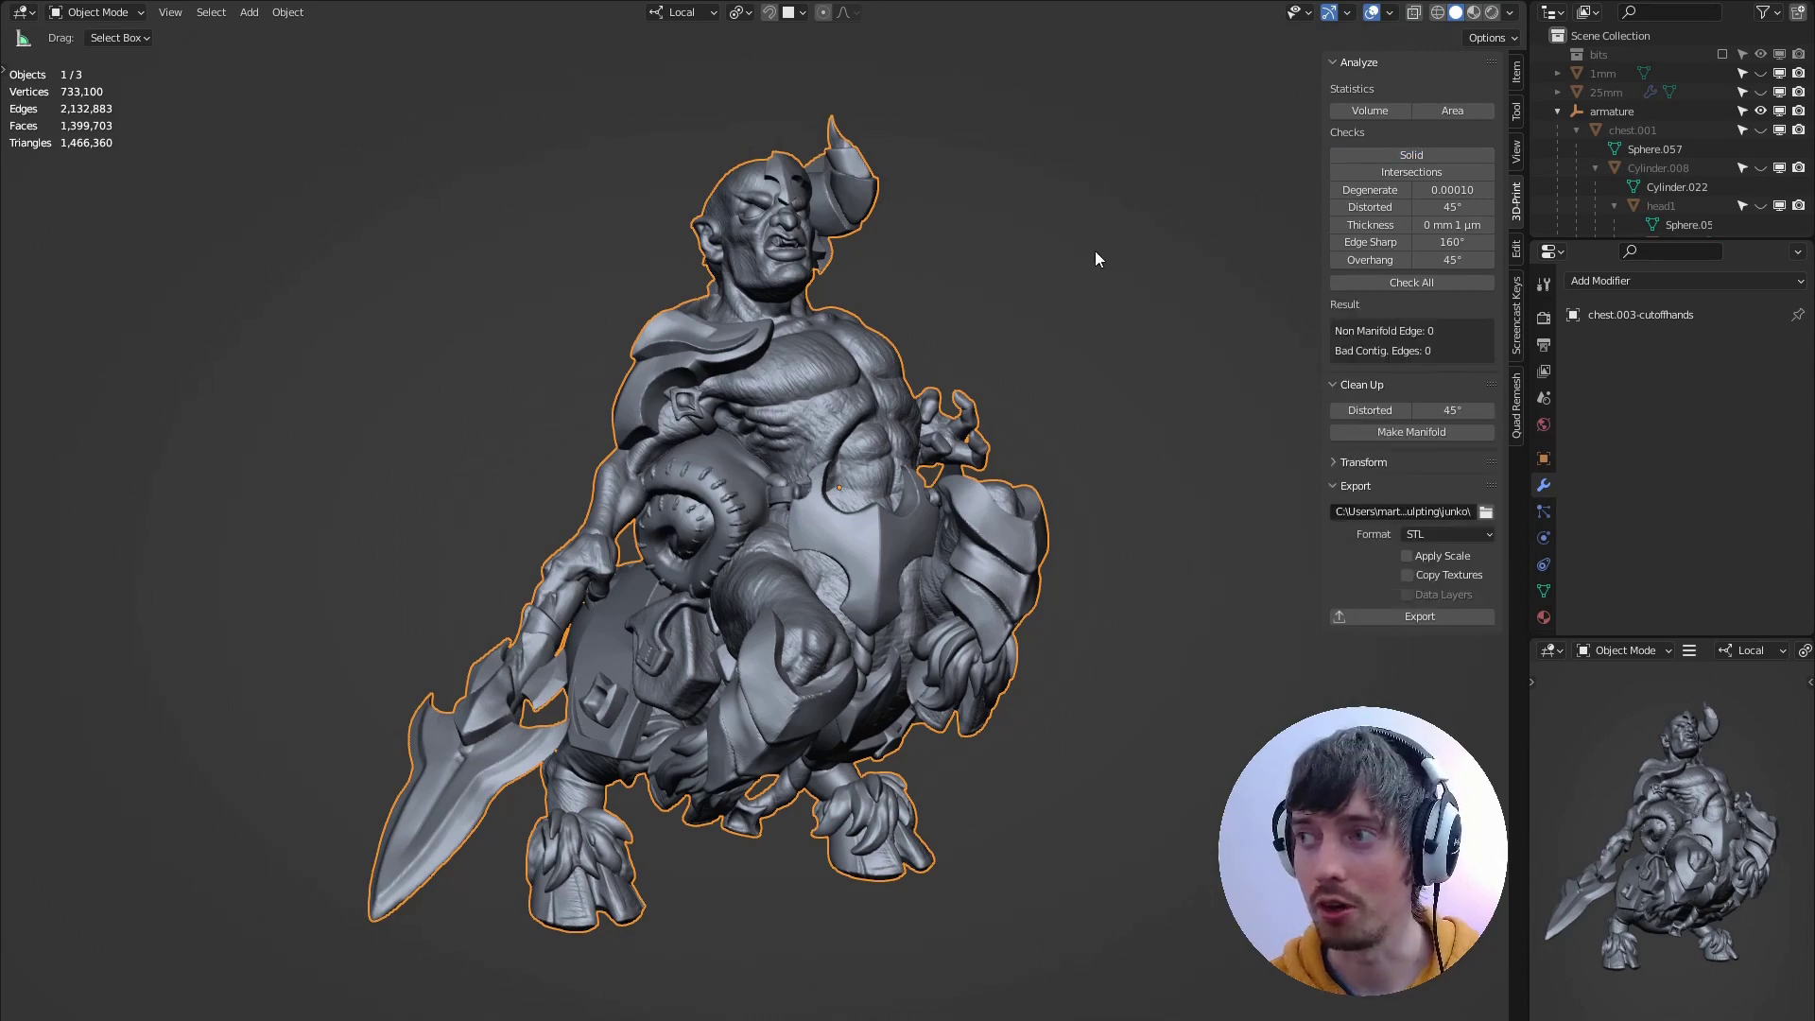
{"action": "mouse_move", "coordinate": [1038, 206]}
{"action": "middle_mouse_down"}
{"action": "mouse_move", "coordinate": [1006, 213]}
{"action": "mouse_move", "coordinate": [1015, 229]}
{"action": "mouse_move", "coordinate": [842, 439]}
{"action": "mouse_move", "coordinate": [650, 467]}
{"action": "middle_mouse_up"}
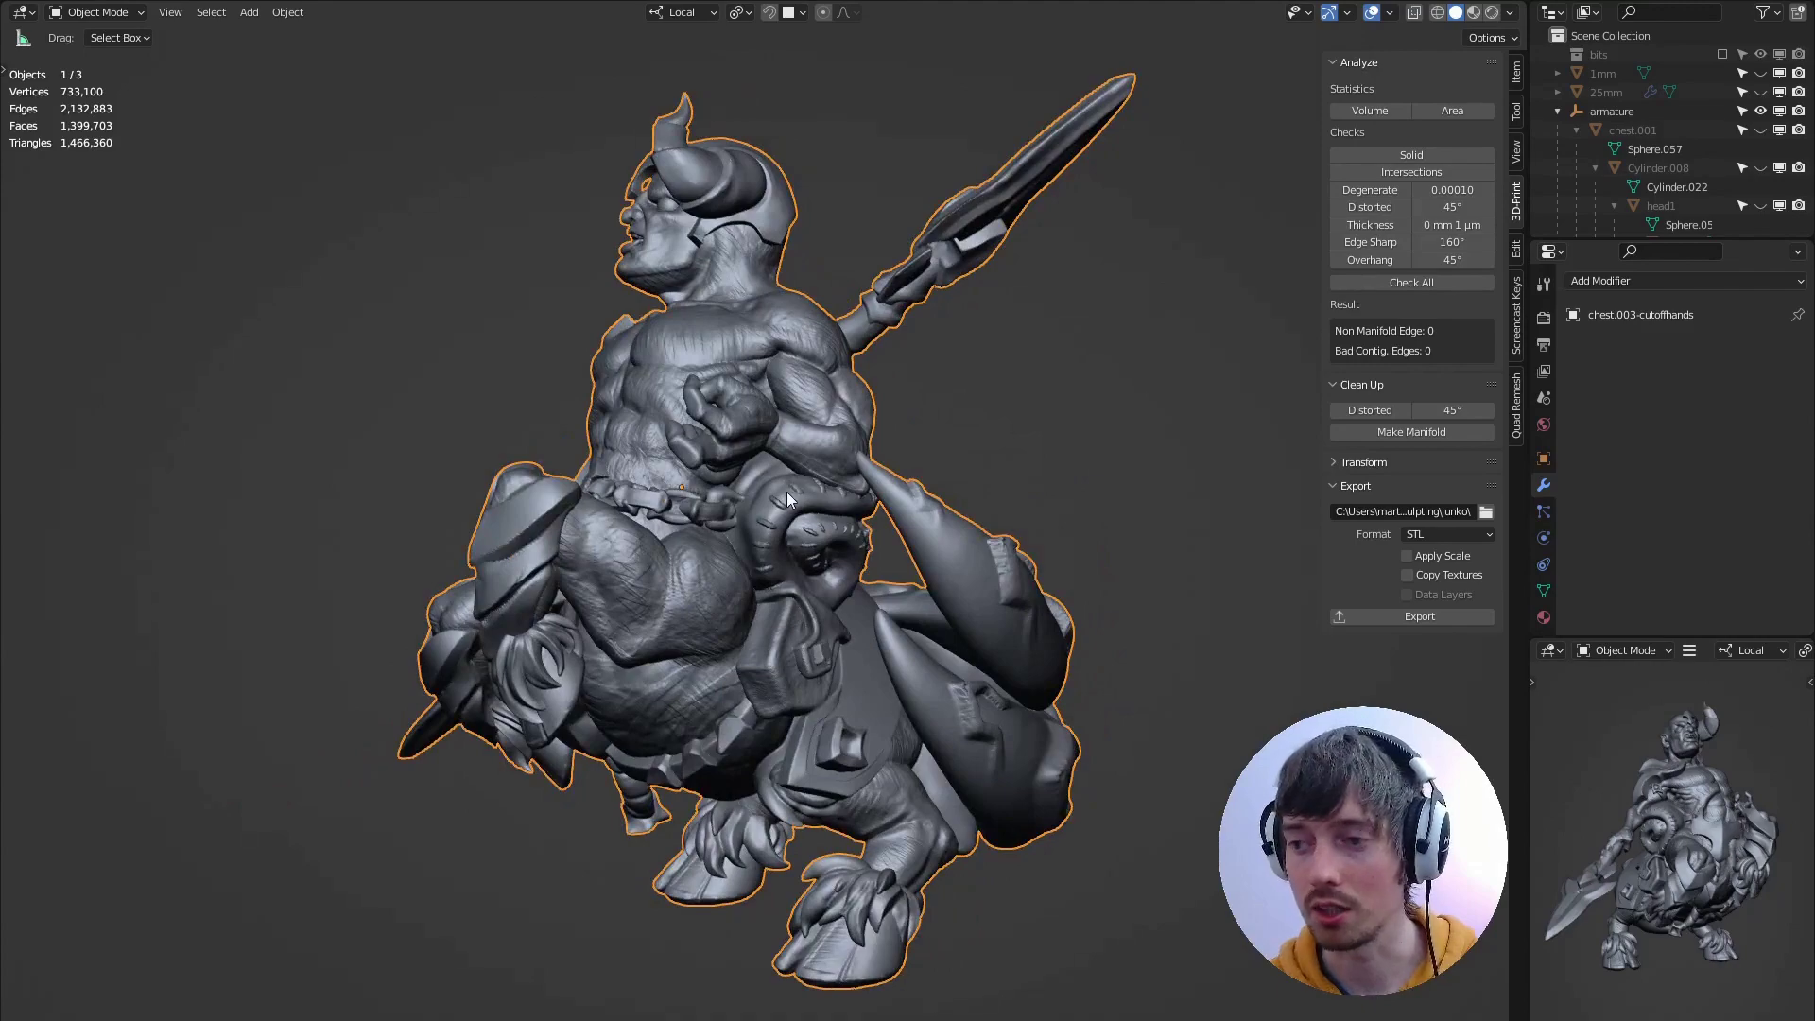
{"action": "middle_click_drag", "start_coordinate": [552, 554], "coordinate": [889, 281]}
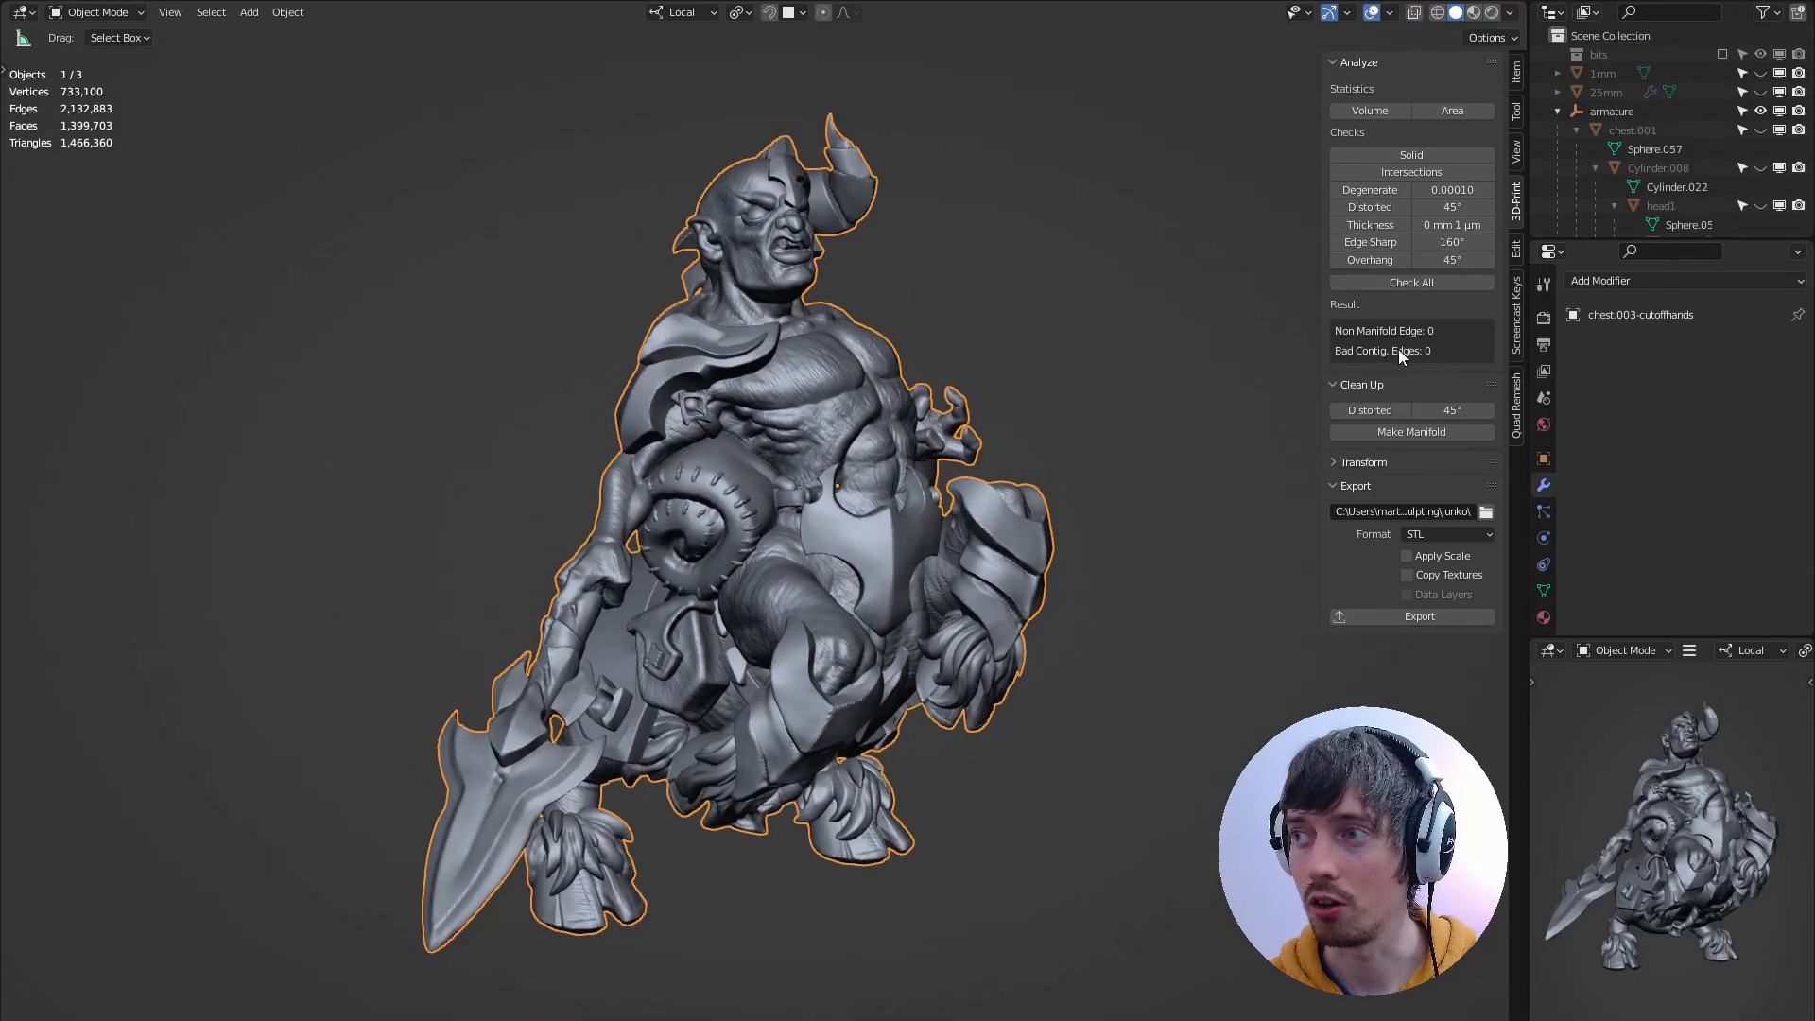
{"action": "middle_click_drag", "start_coordinate": [927, 213], "coordinate": [865, 252]}
{"action": "key", "text": "grave"}
{"action": "left_click", "coordinate": [1002, 331]}
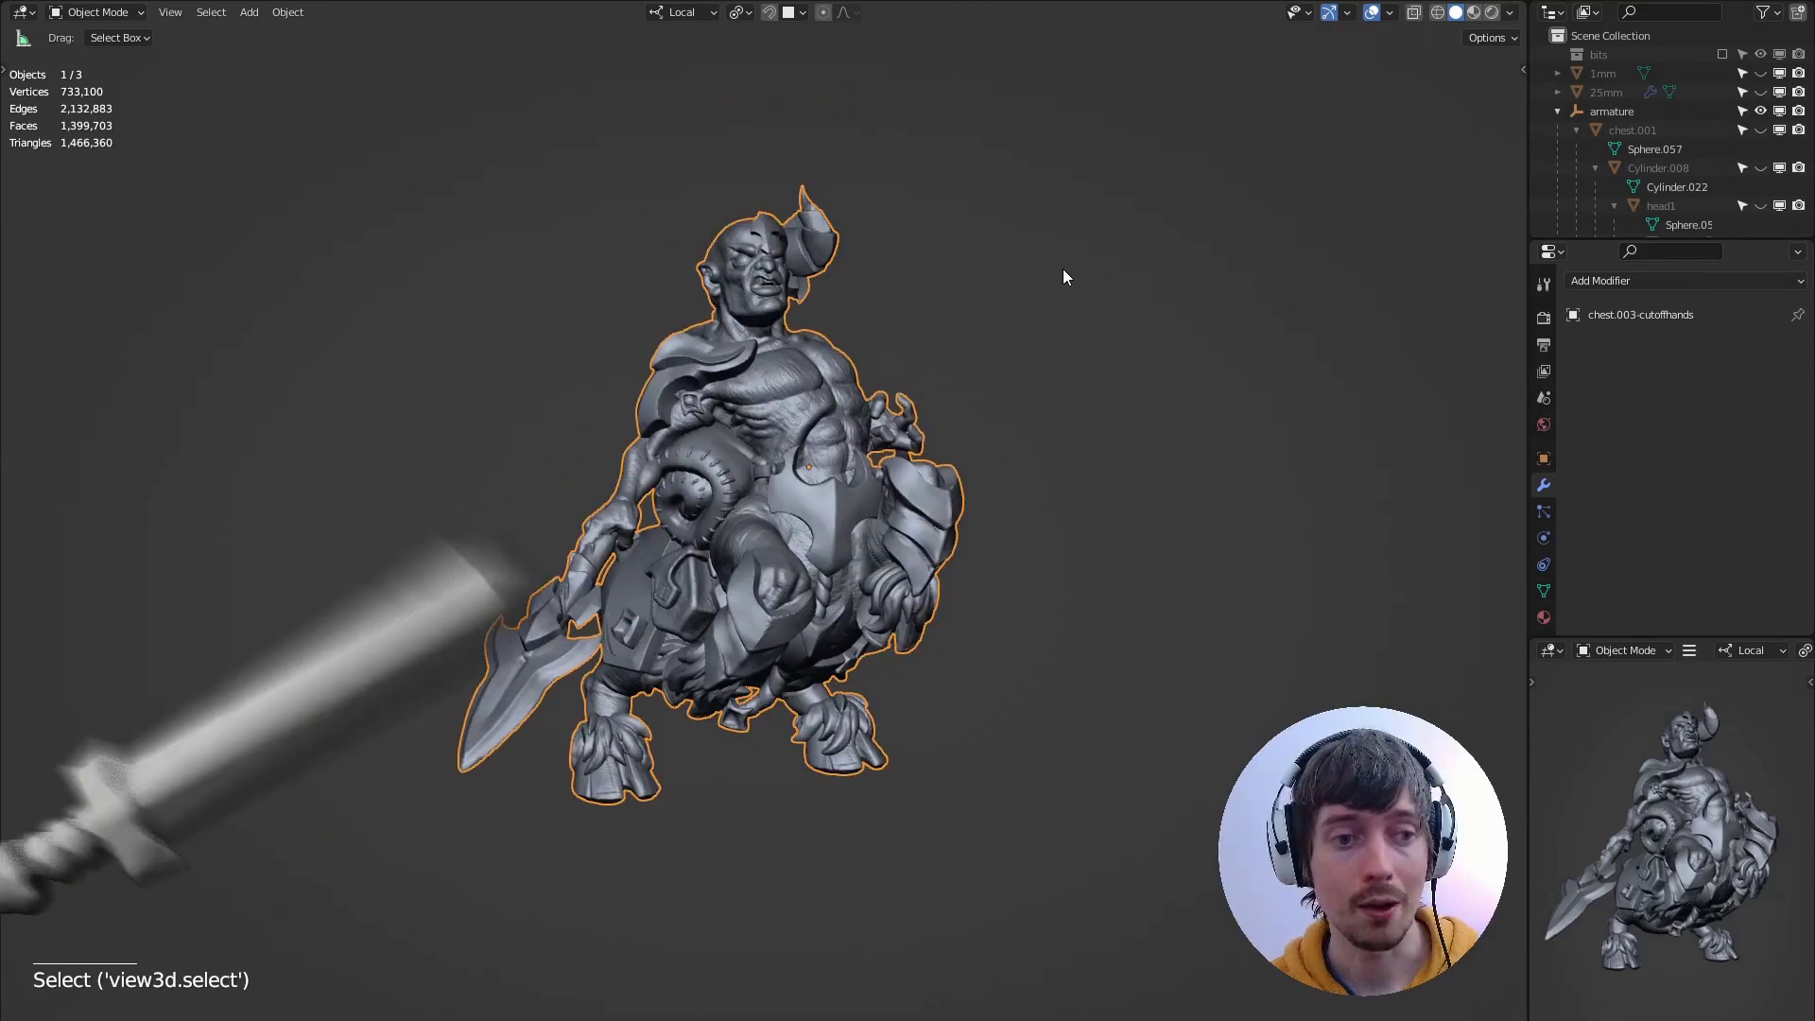
Set the export folder to centaur and rename the creature object centaur-merged.
{"action": "key", "text": "n"}
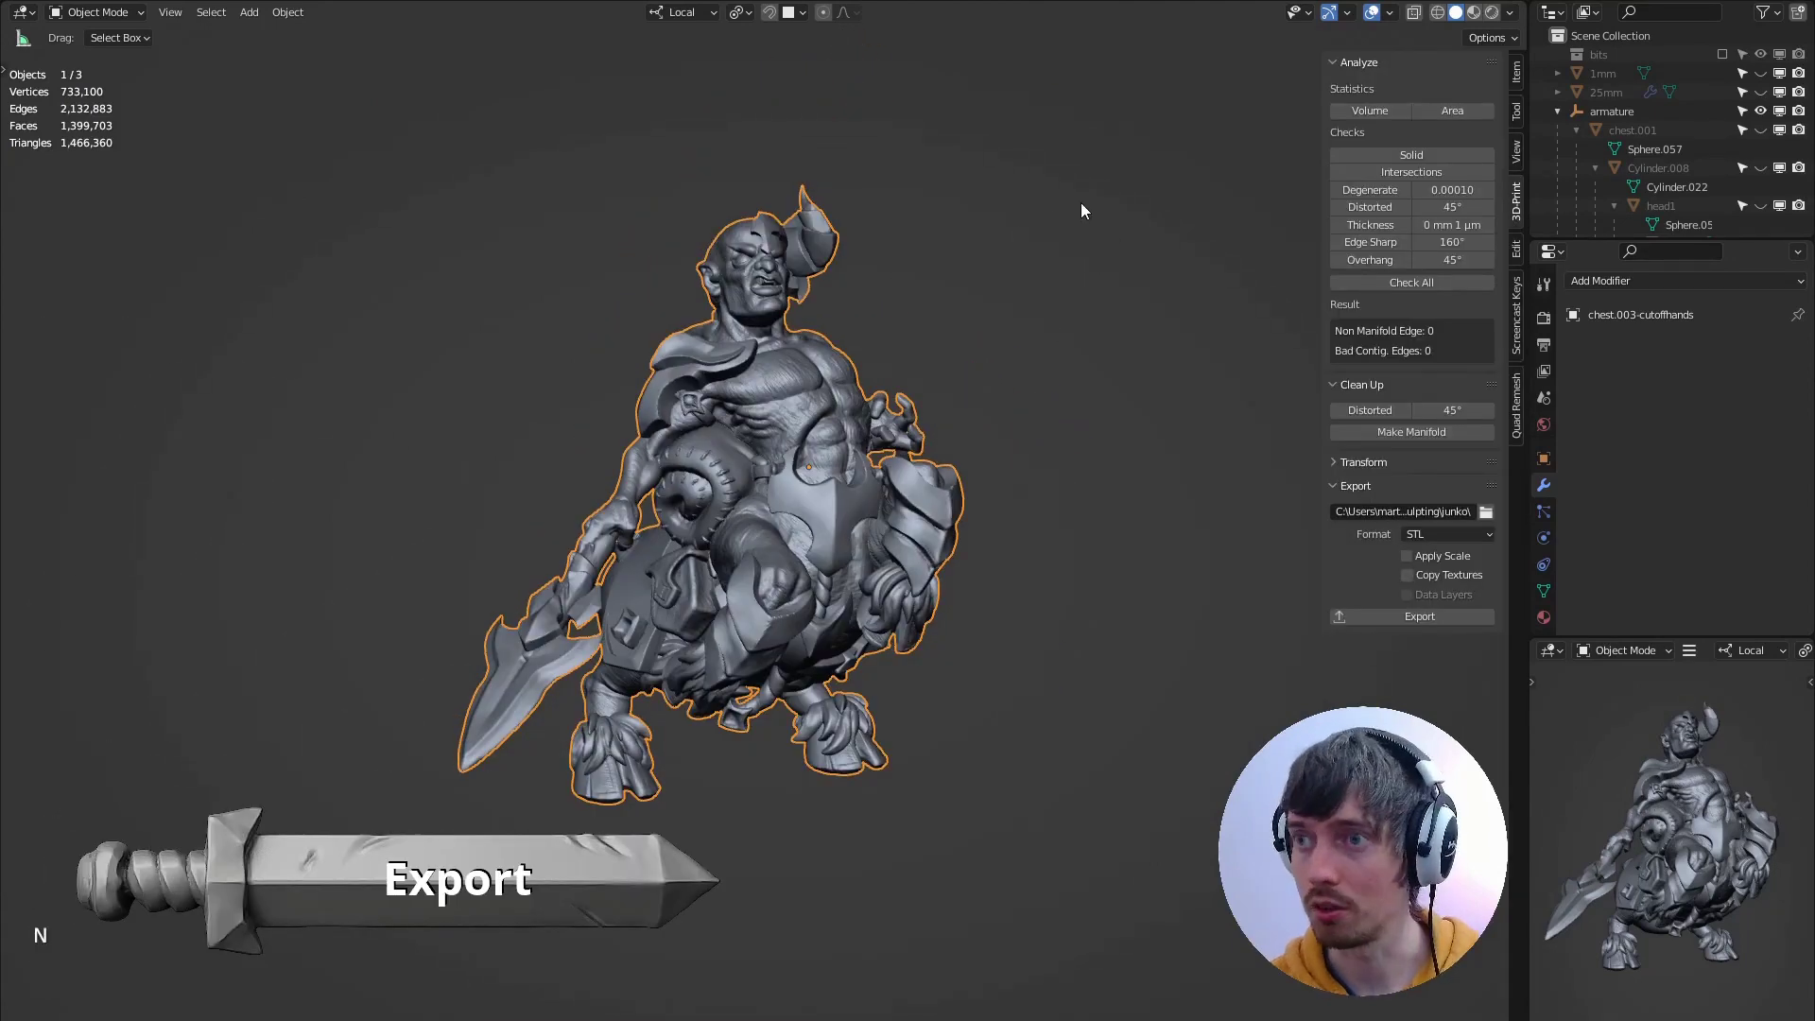
{"action": "mouse_move", "coordinate": [1082, 202]}
{"action": "middle_mouse_down"}
{"action": "mouse_move", "coordinate": [1037, 179]}
{"action": "mouse_move", "coordinate": [1092, 196]}
{"action": "middle_mouse_up"}
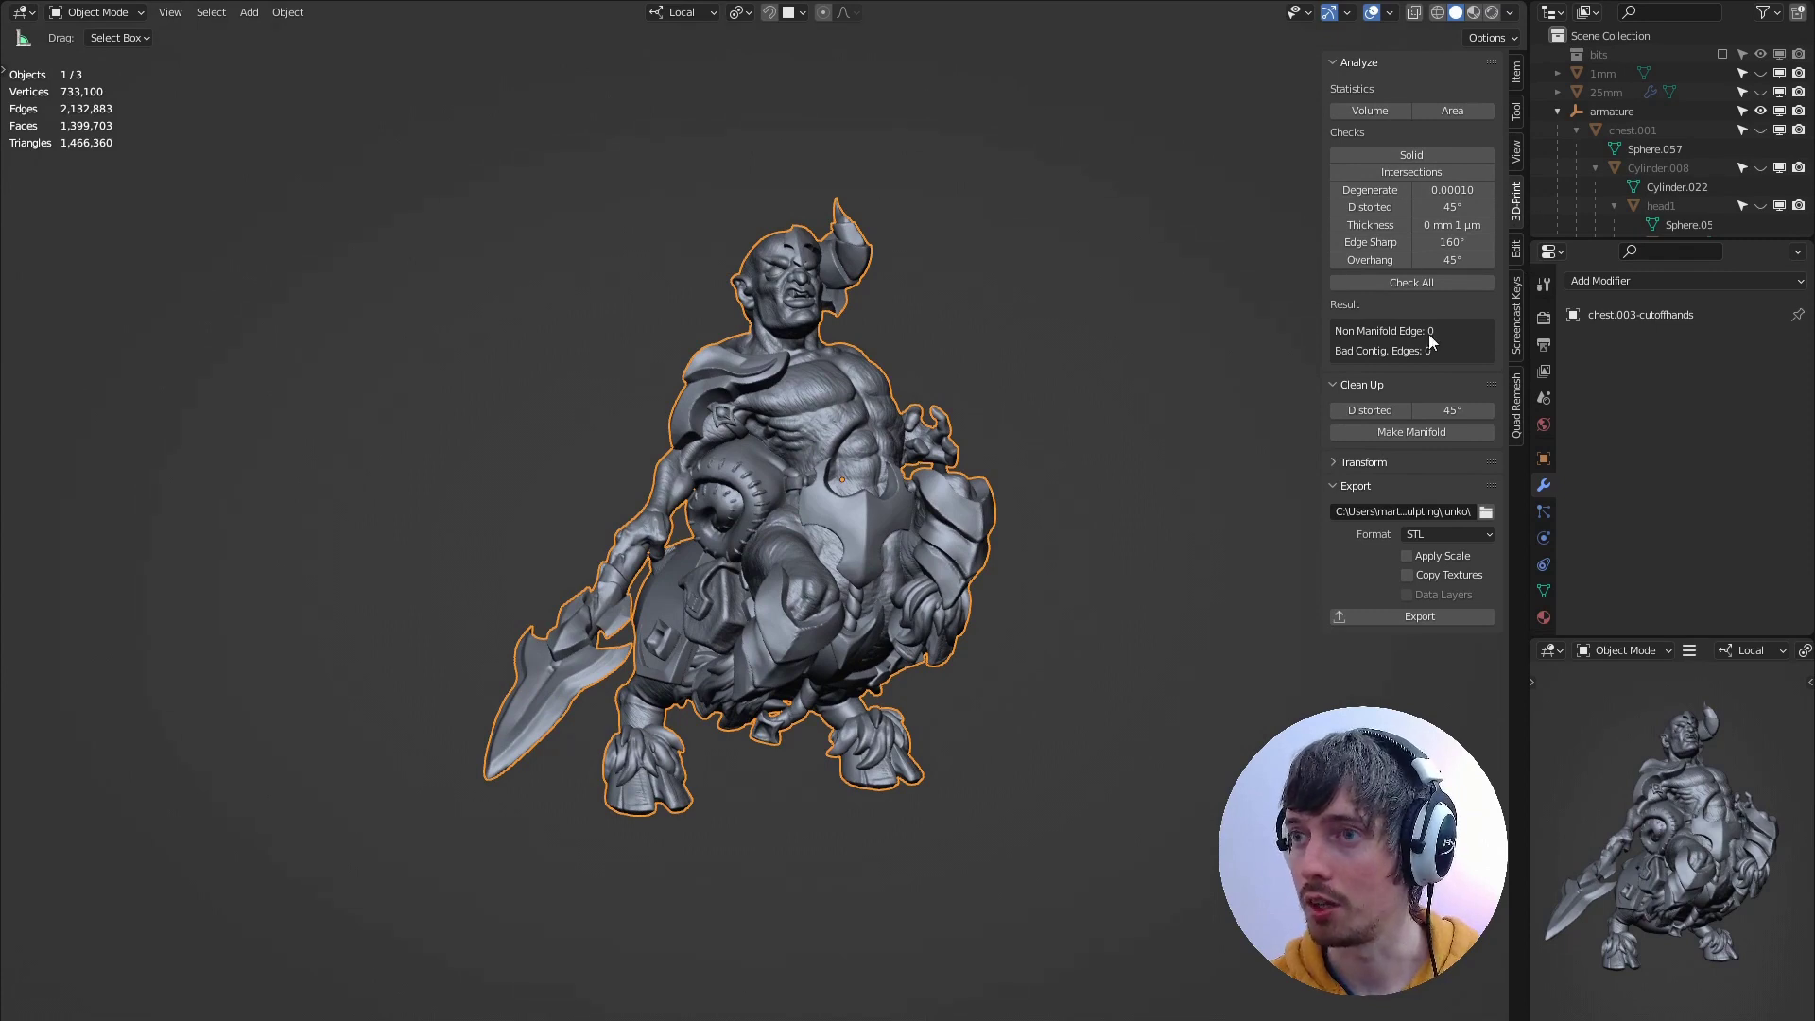
{"action": "middle_click_drag", "start_coordinate": [1061, 336], "coordinate": [1052, 342]}
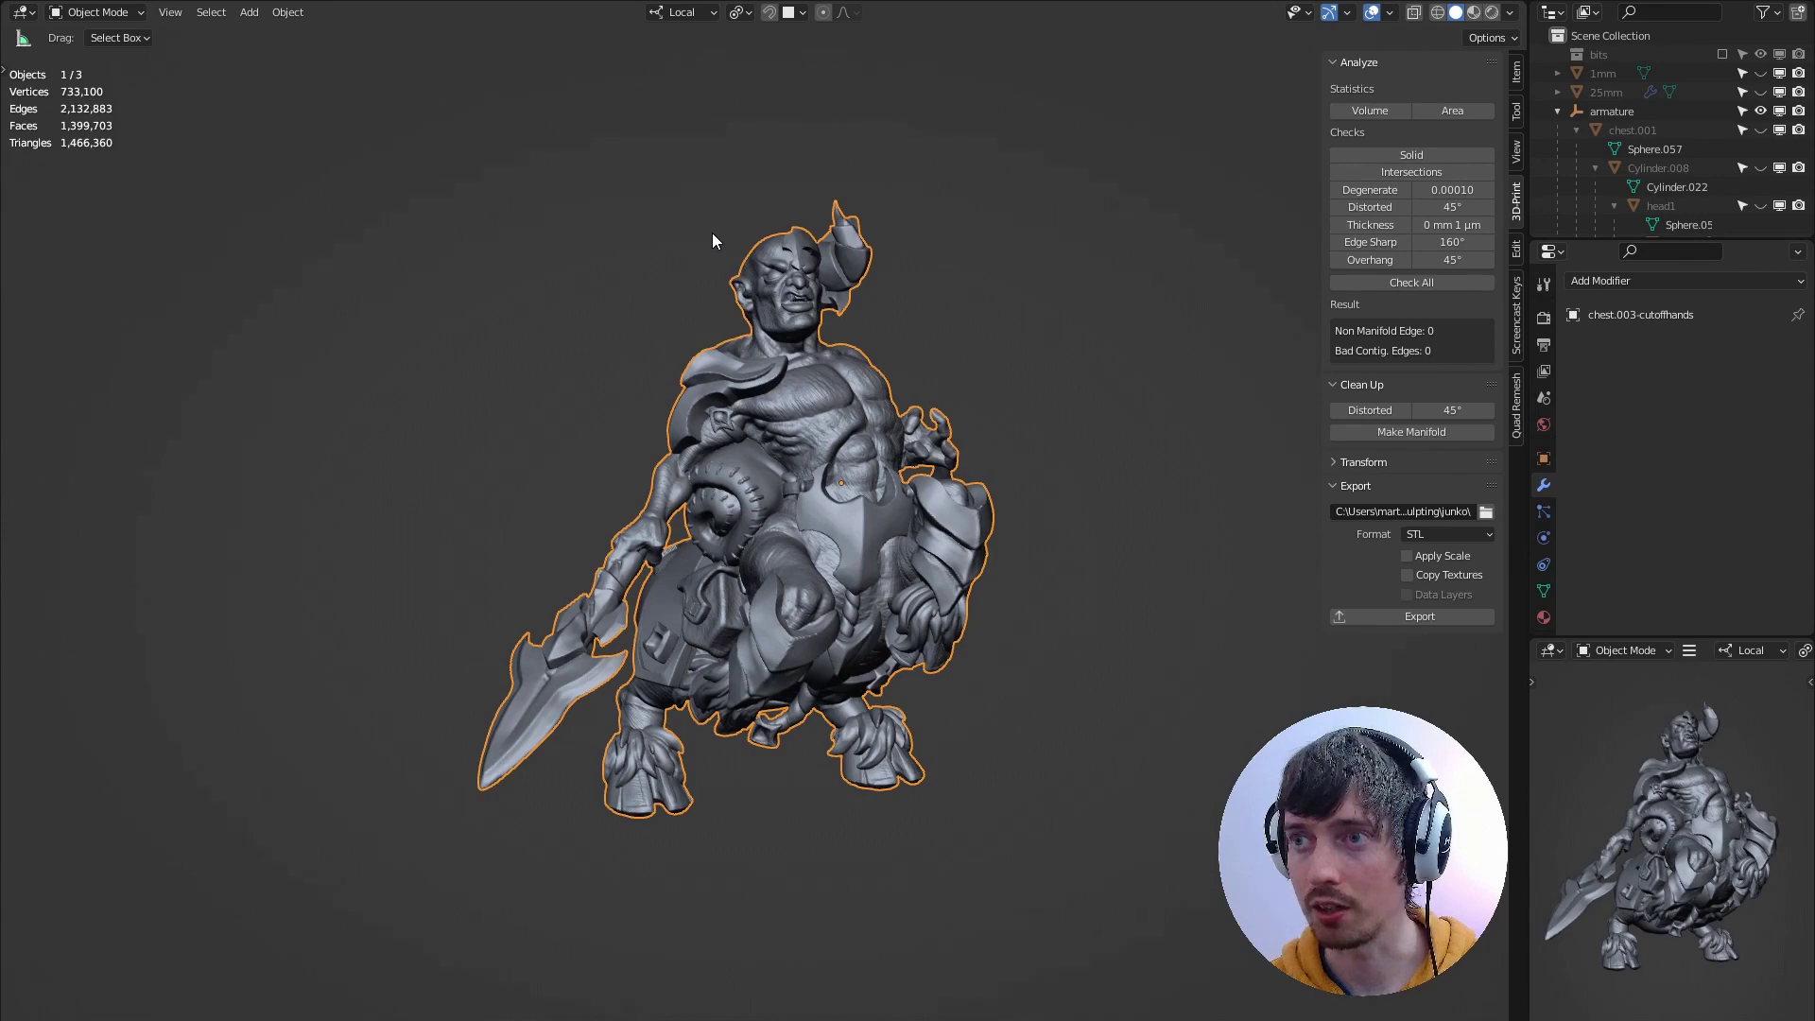
{"action": "key", "text": "F2"}
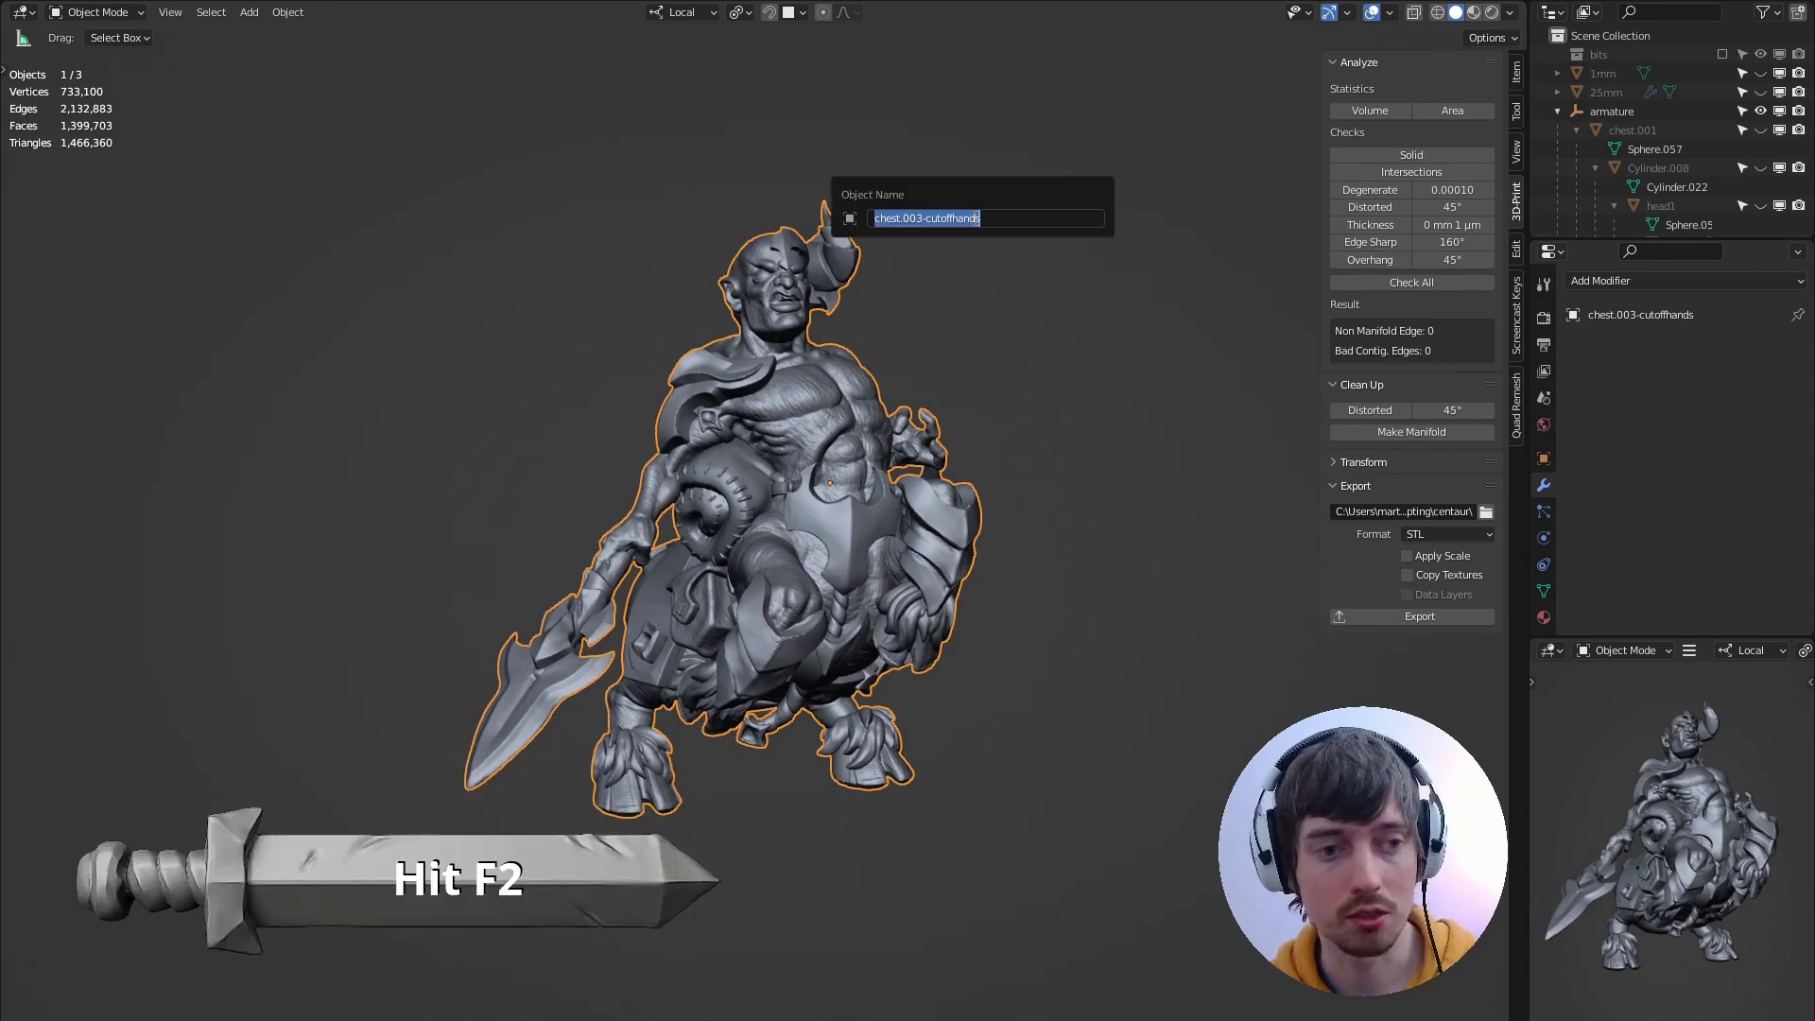
{"action": "type", "text": "centaur-merged"}
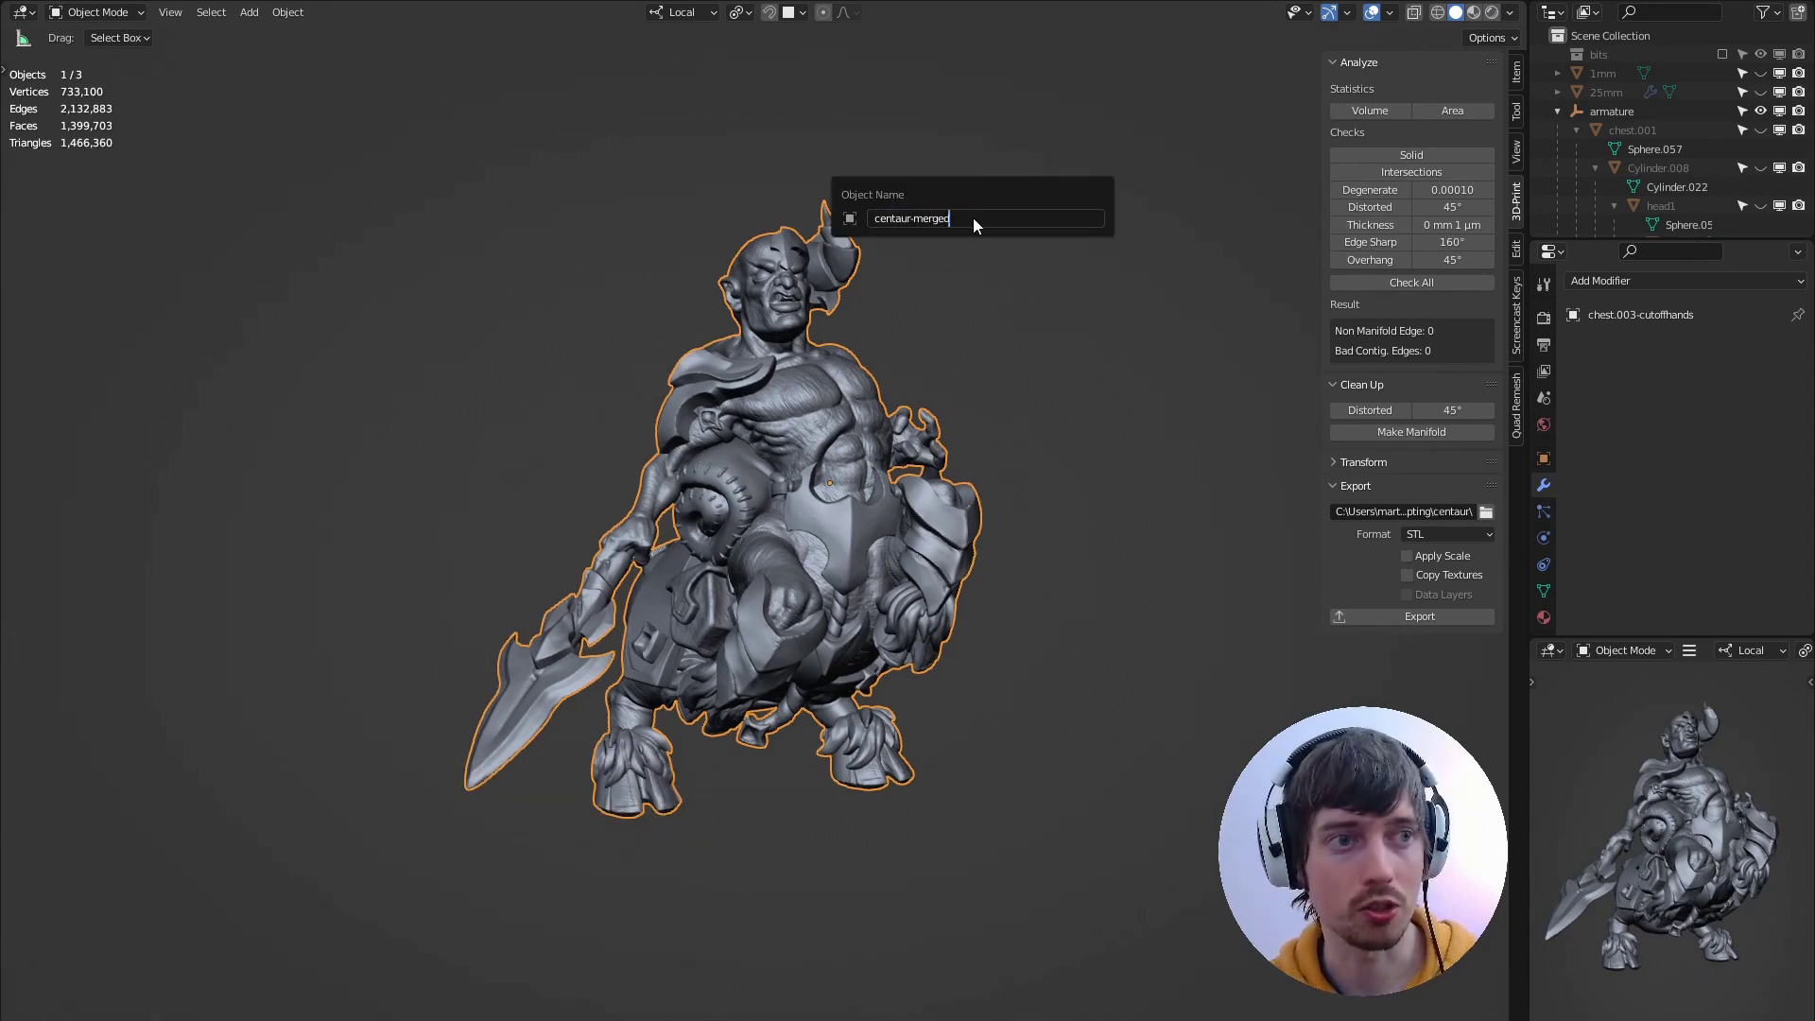
{"action": "key", "text": "Return"}
{"action": "middle_click_drag", "start_coordinate": [944, 208], "coordinate": [1021, 166], "text": "shift"}
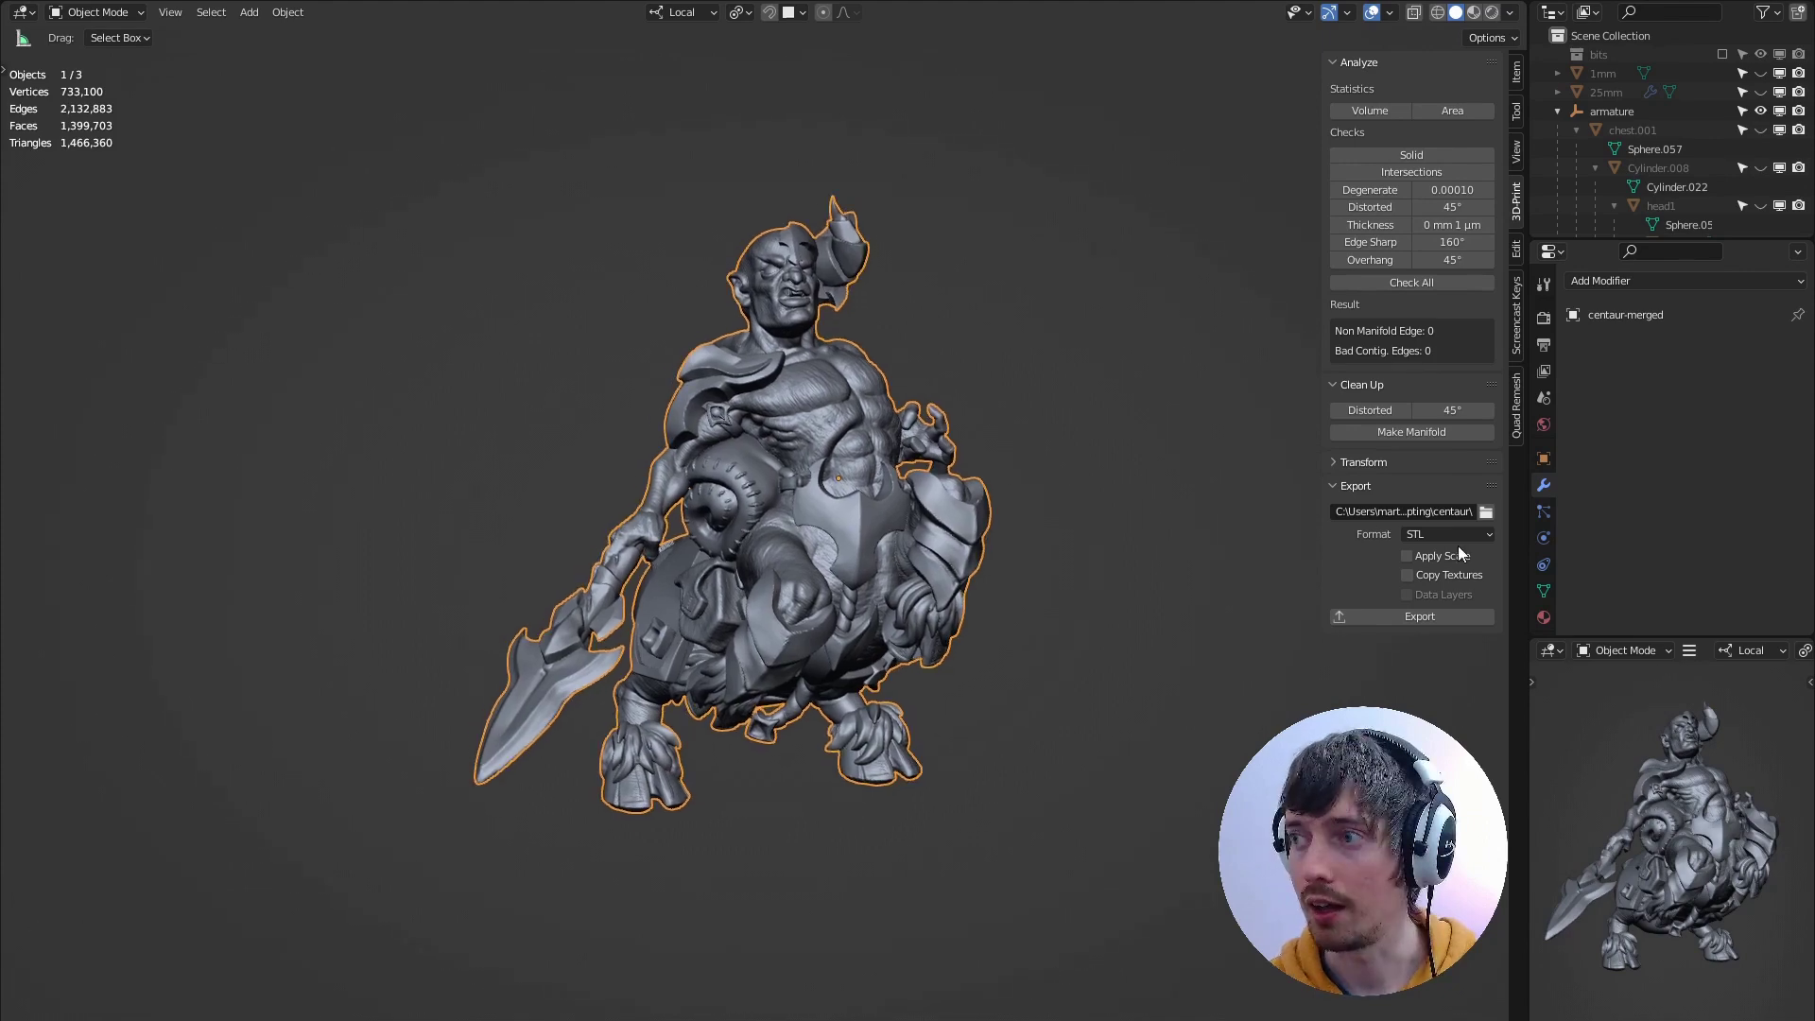
Export the renamed creature as an STL file with the 3D-Print Toolbox.
{"action": "left_click", "coordinate": [1394, 616]}
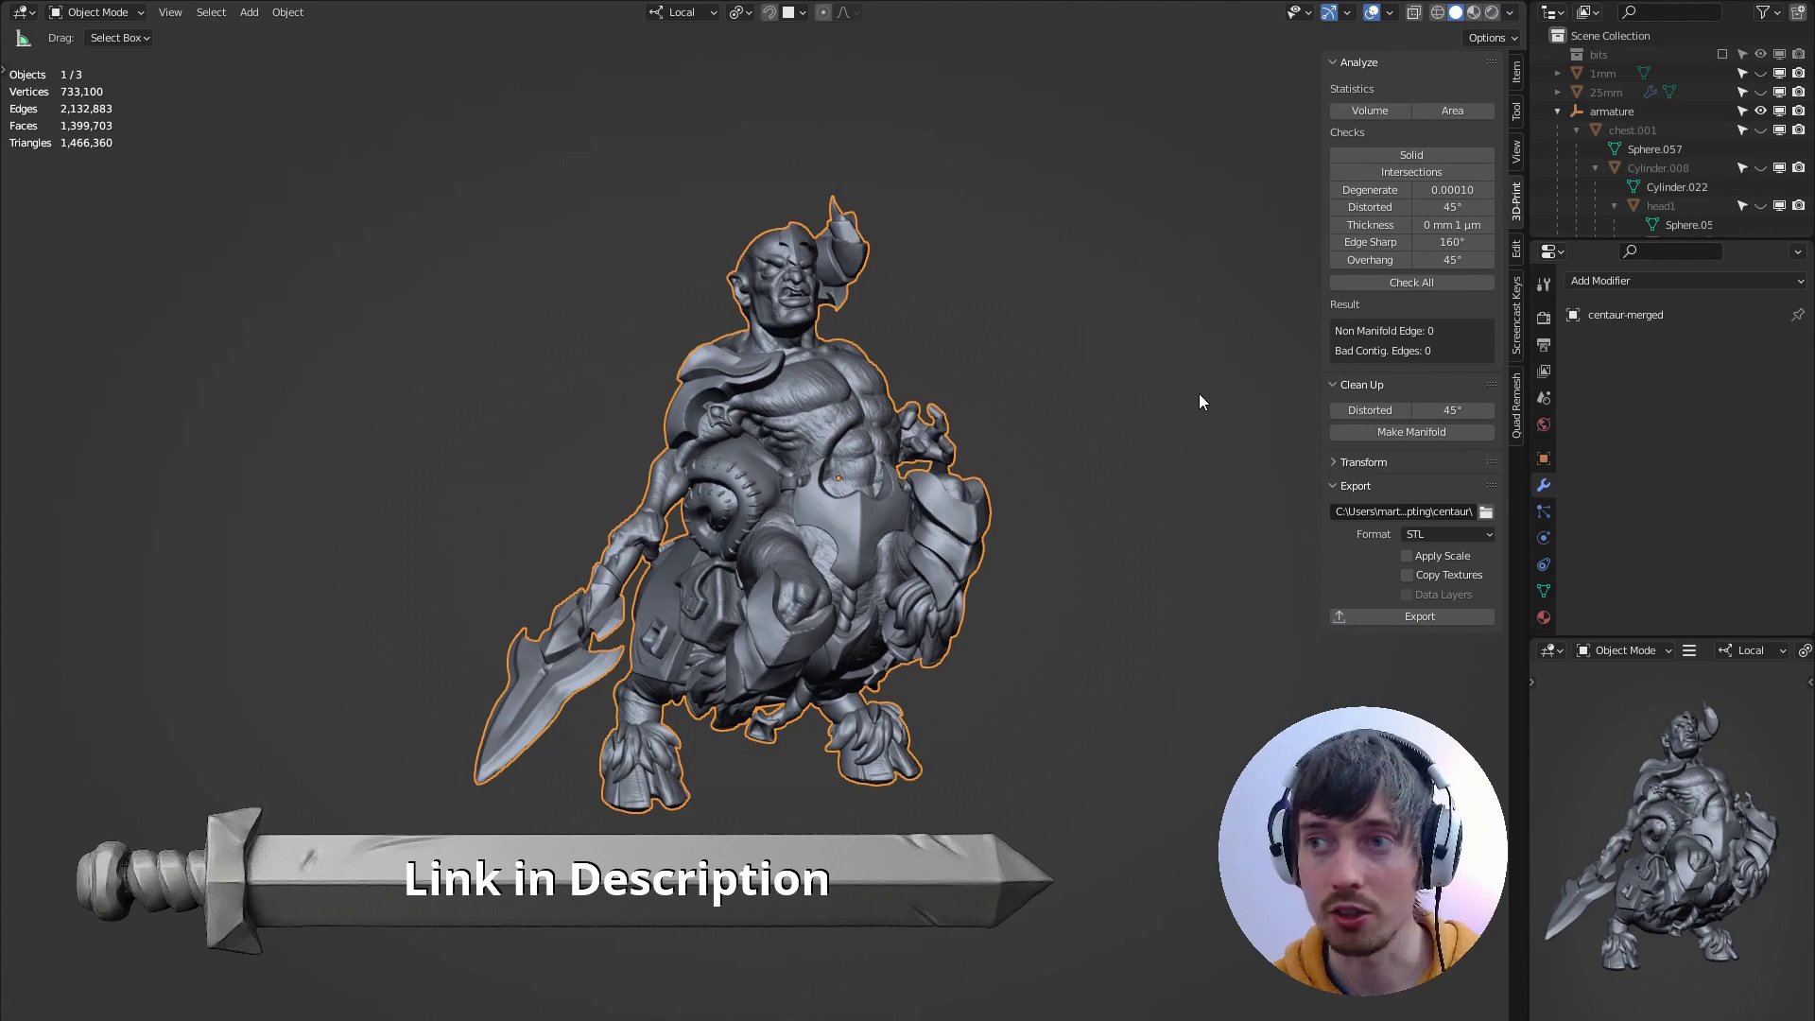
{"action": "middle_click_drag", "start_coordinate": [1051, 188], "coordinate": [1116, 163]}
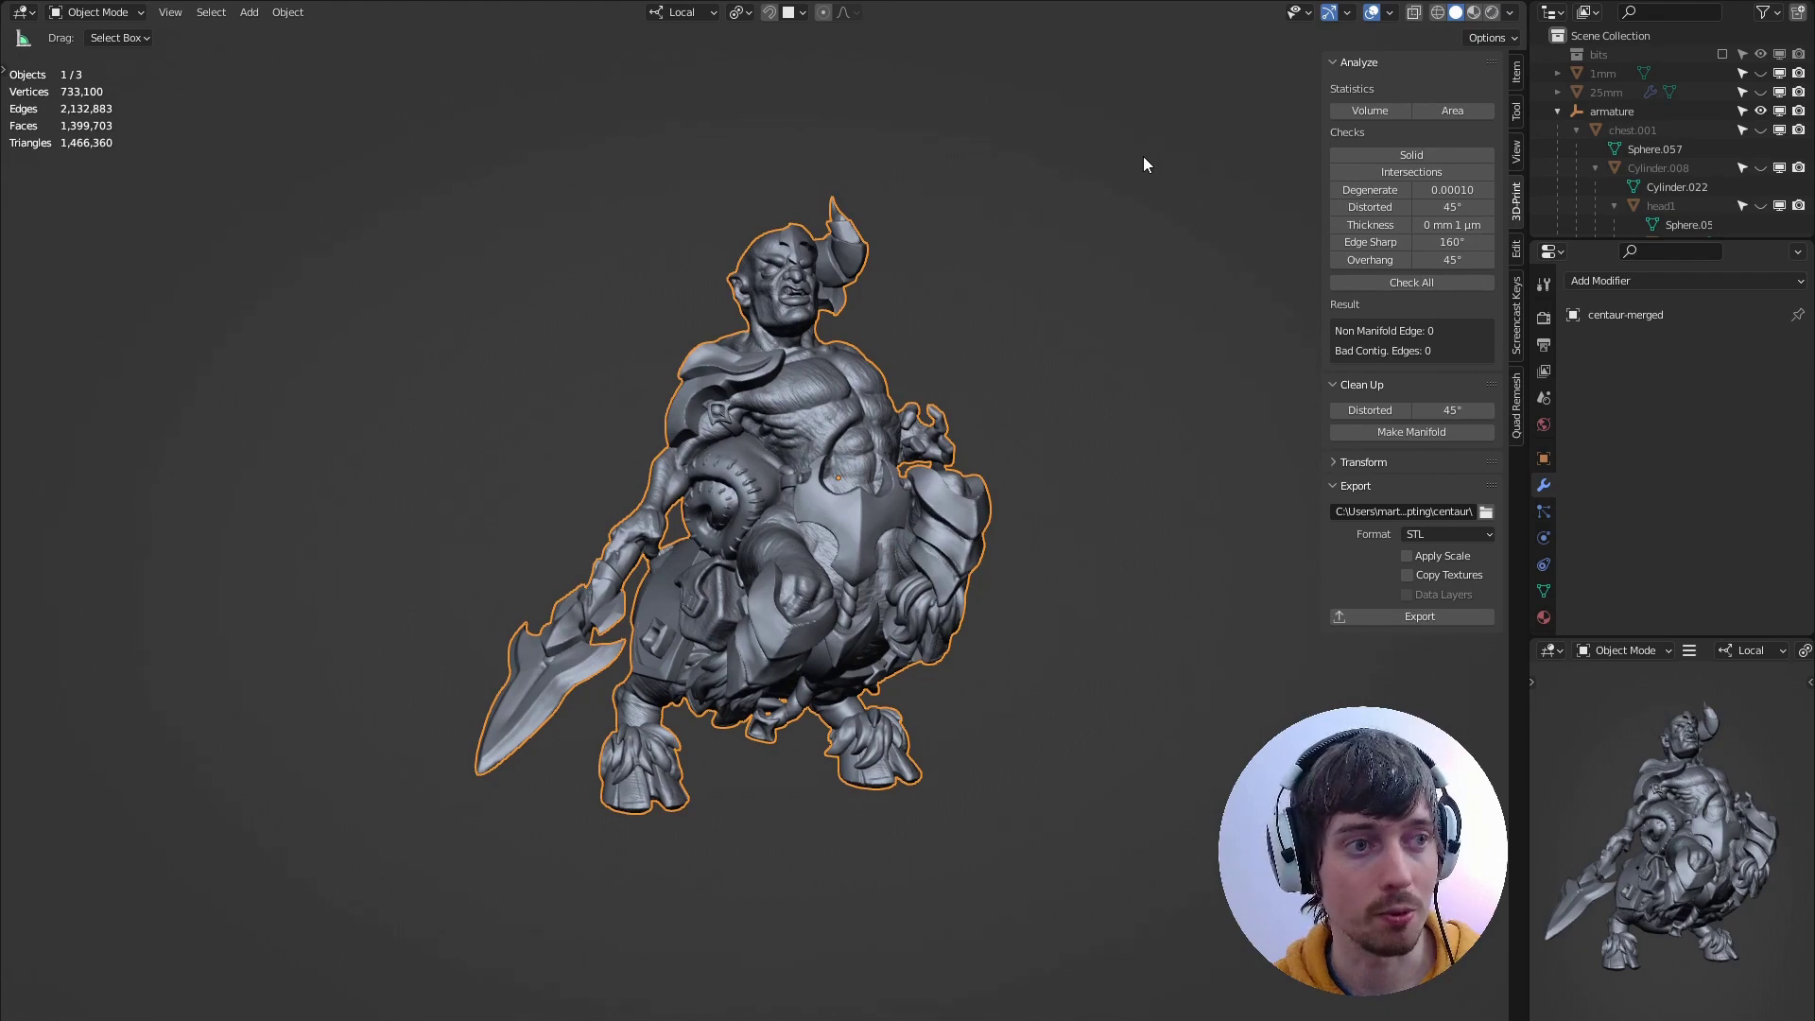
{"action": "middle_click_drag", "start_coordinate": [1143, 165], "coordinate": [1018, 165]}
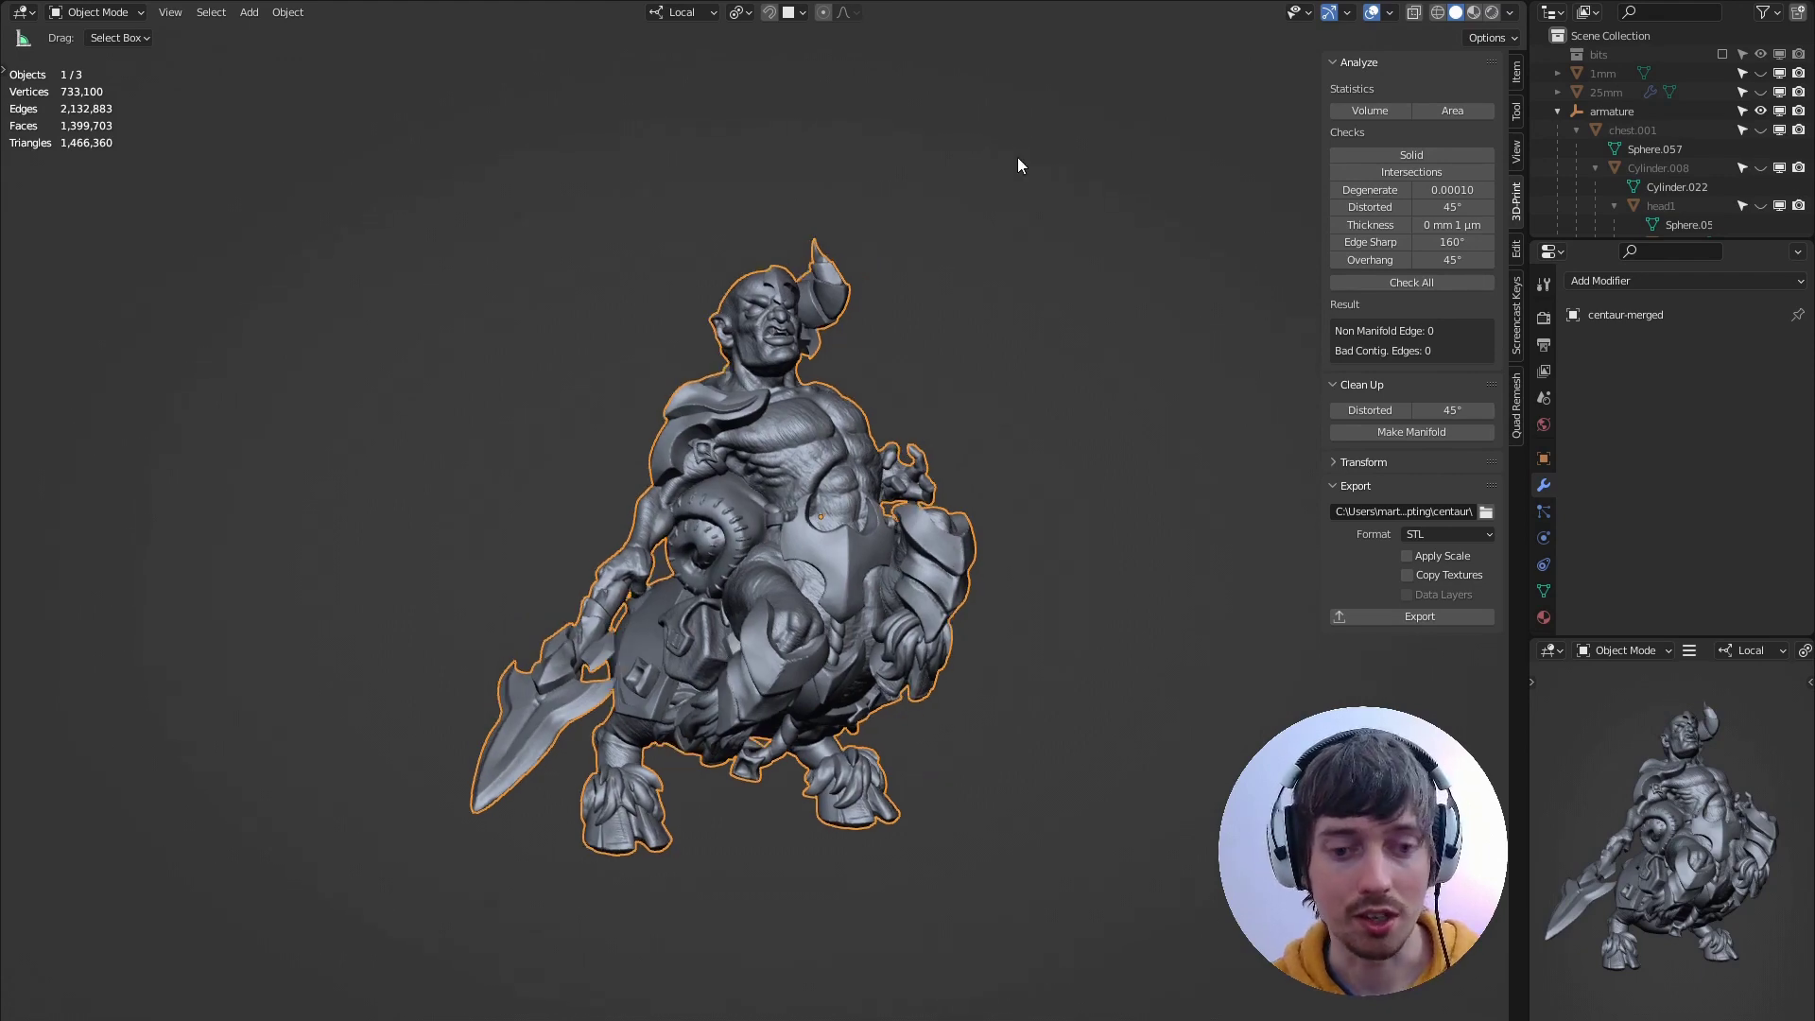